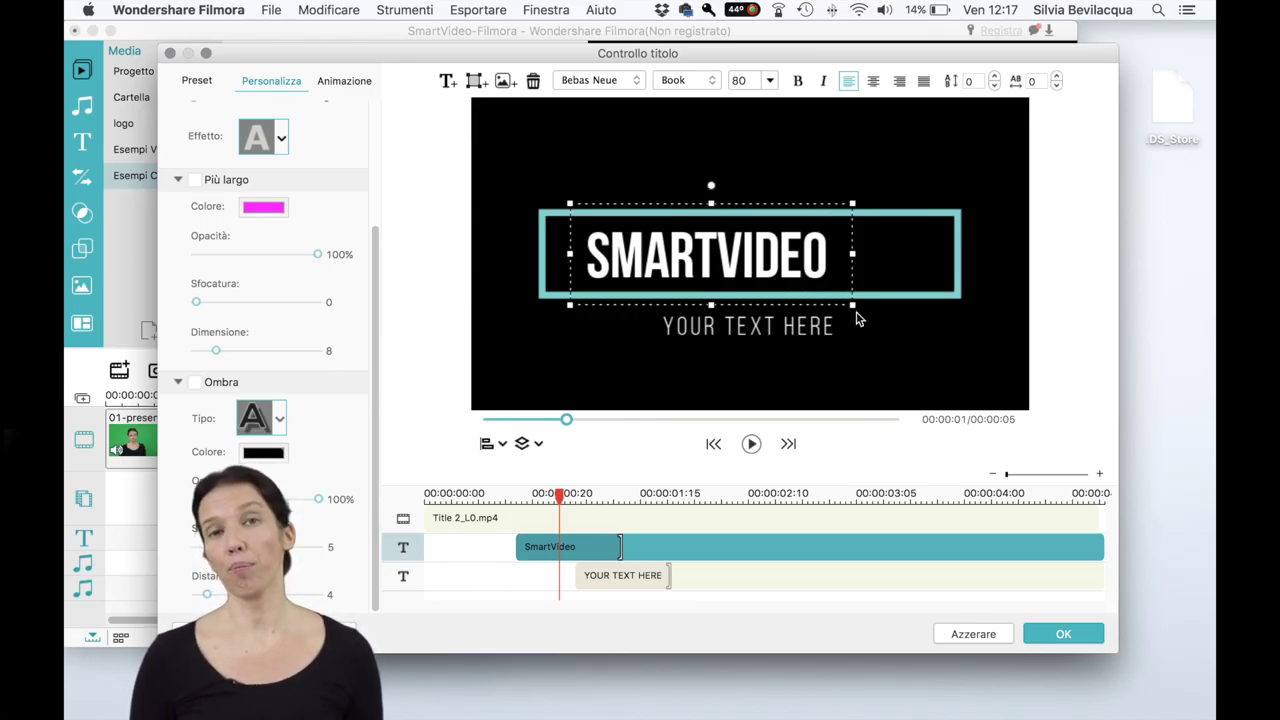
# Step: Centre the SMARTVIDEO title text horizontally inside the teal rectangular frame
pyautogui.moveTo(713, 193); pyautogui.dragTo(750, 194)
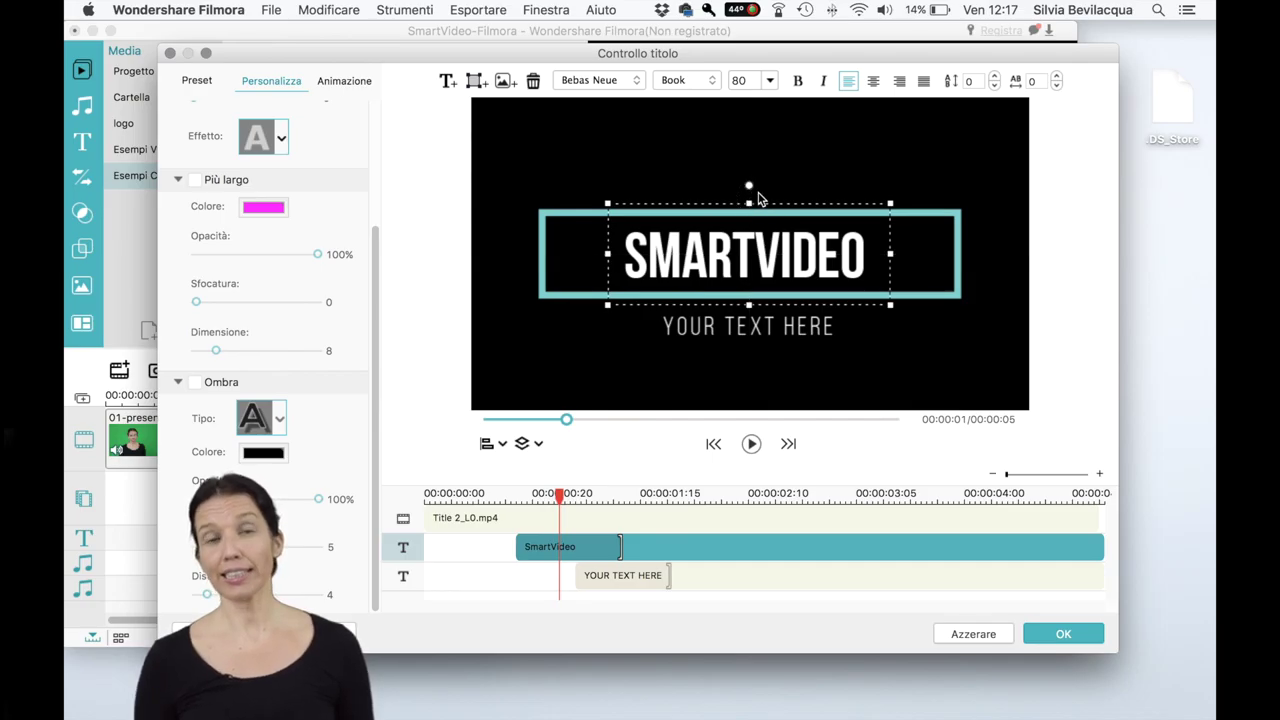
pyautogui.click(810, 180)
pyautogui.click(731, 262)
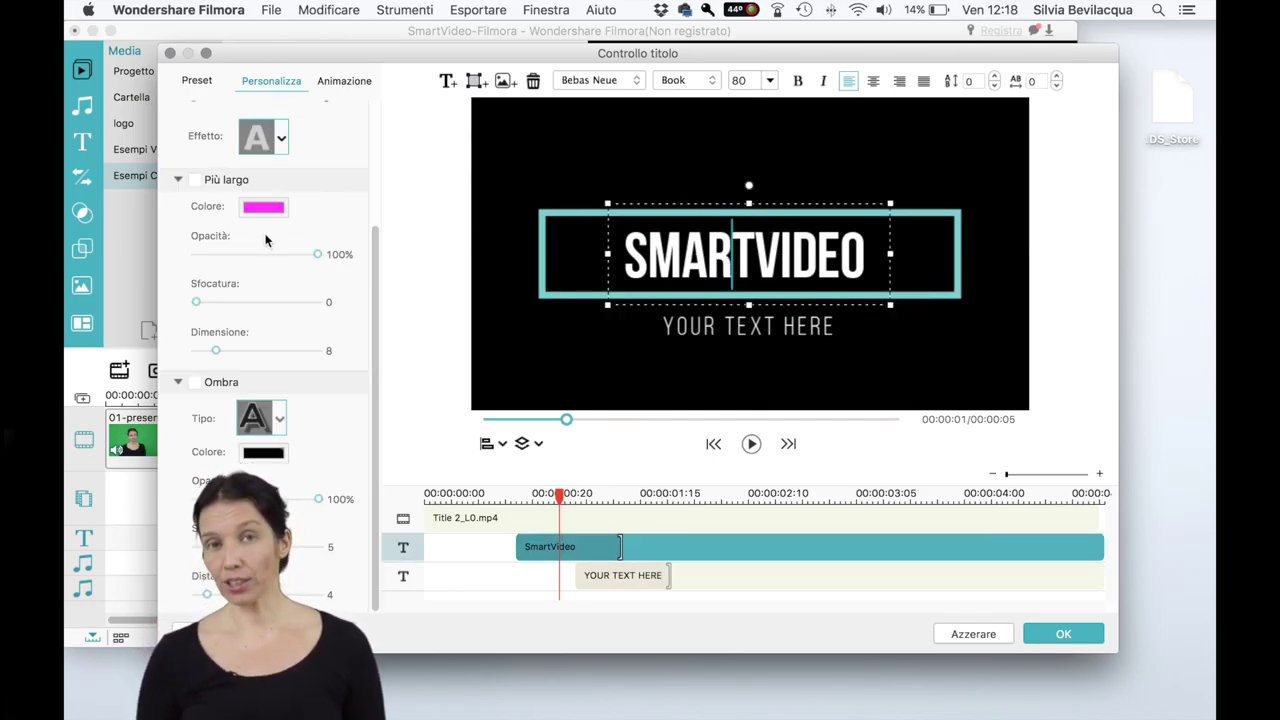
# Step: Look through the preset text styles available for the title and return to its custom formatting options
pyautogui.click(197, 80)
pyautogui.scroll(-5, 272, 325)
pyautogui.scroll(-3, 272, 325)
pyautogui.scroll(10, 272, 325)
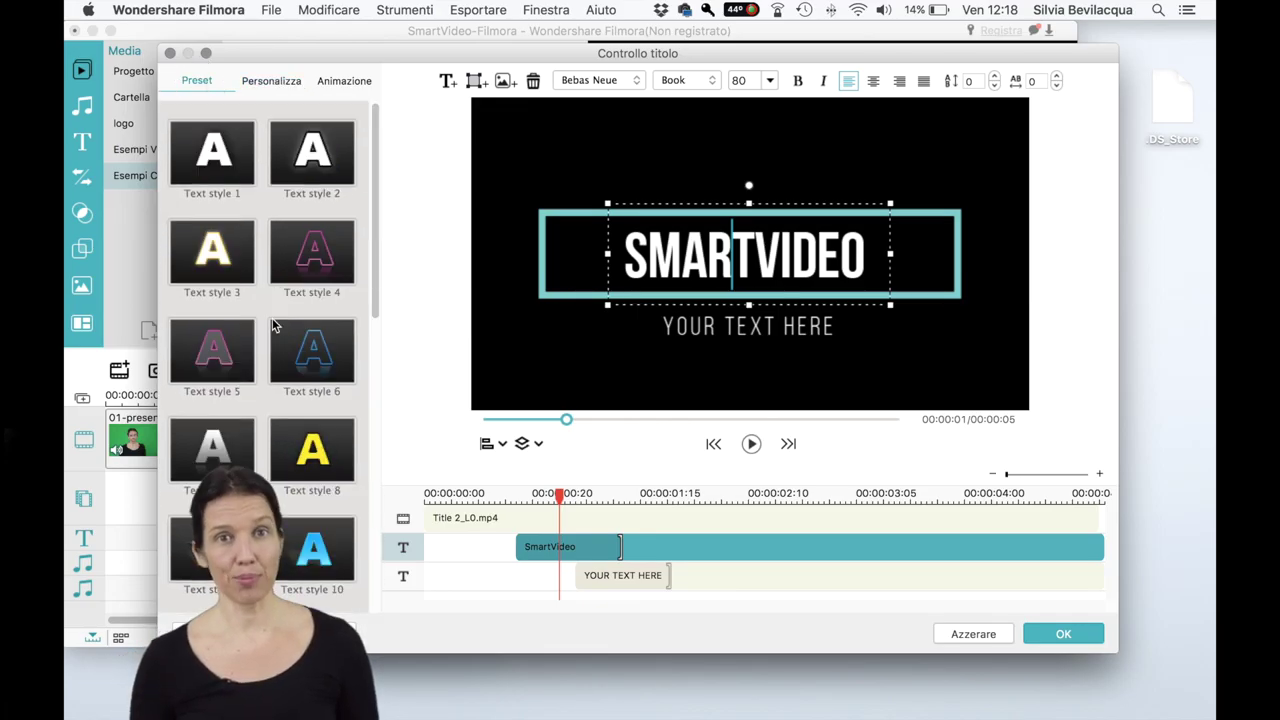
pyautogui.click(279, 78)
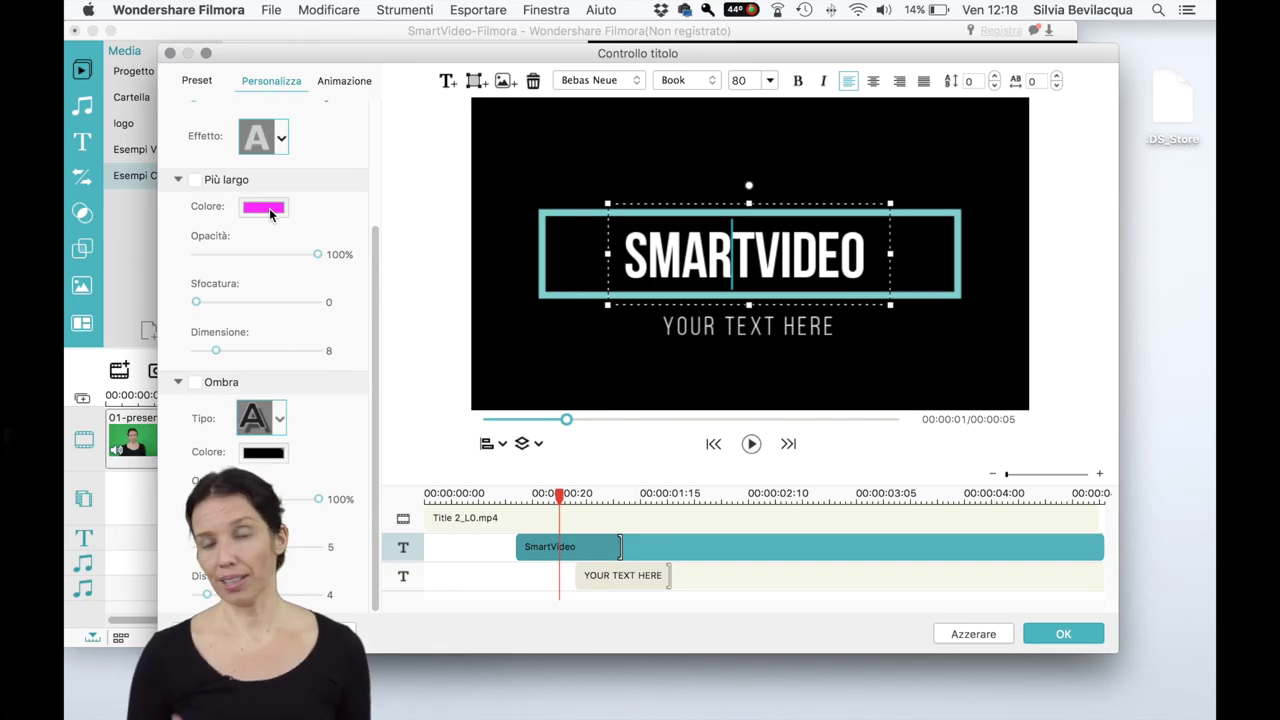
# Step: Try the magenta outline (Più largo) on the SMARTVIDEO title and switch it off again
pyautogui.scroll(5, 269, 213)
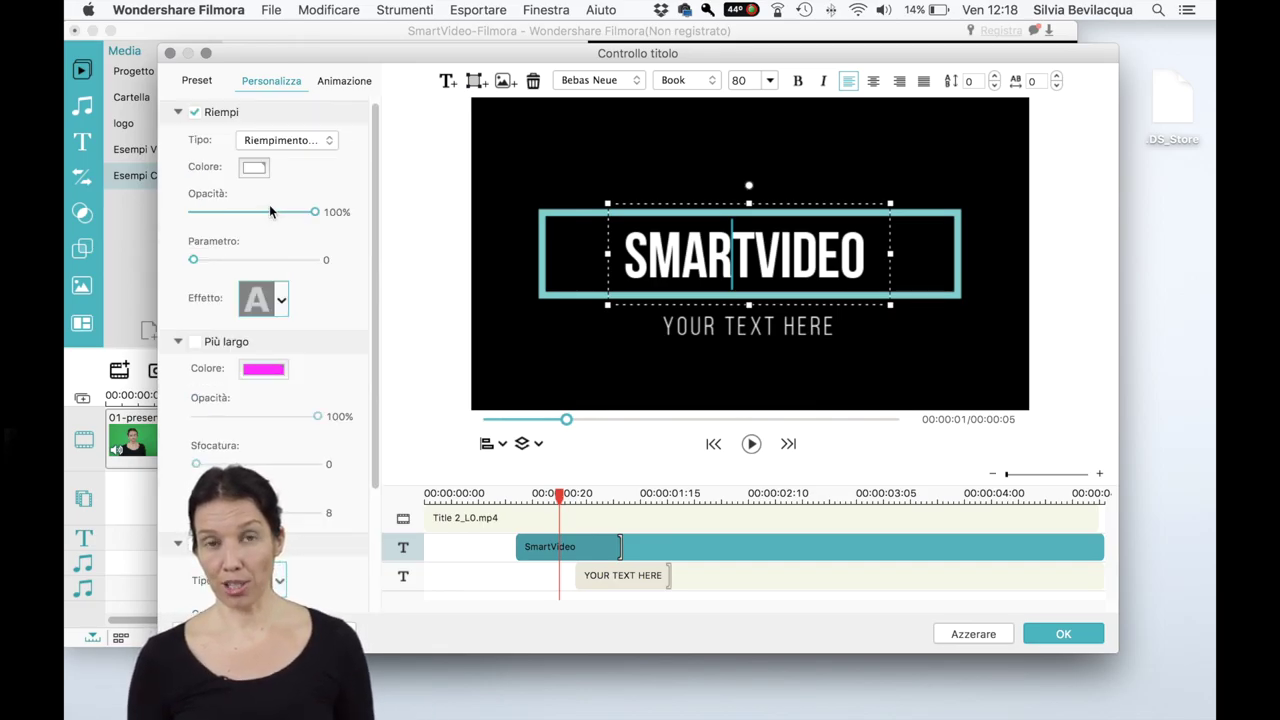
pyautogui.click(195, 341)
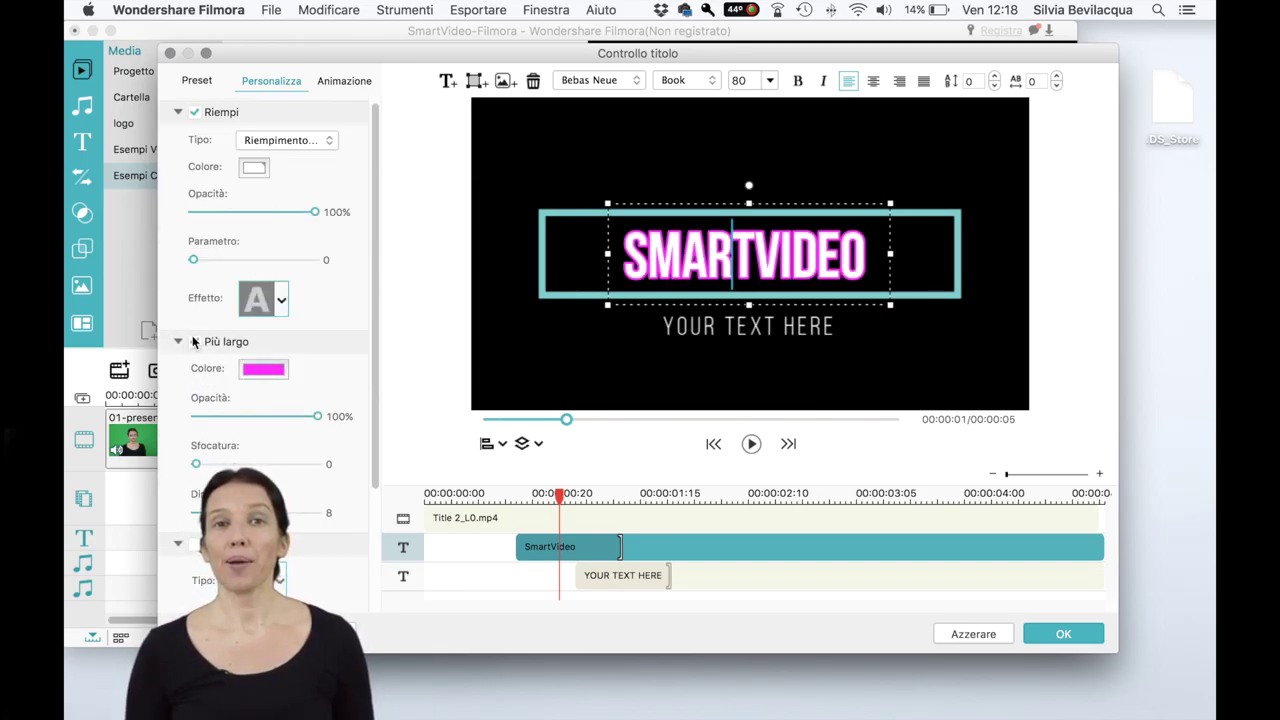
pyautogui.click(195, 341)
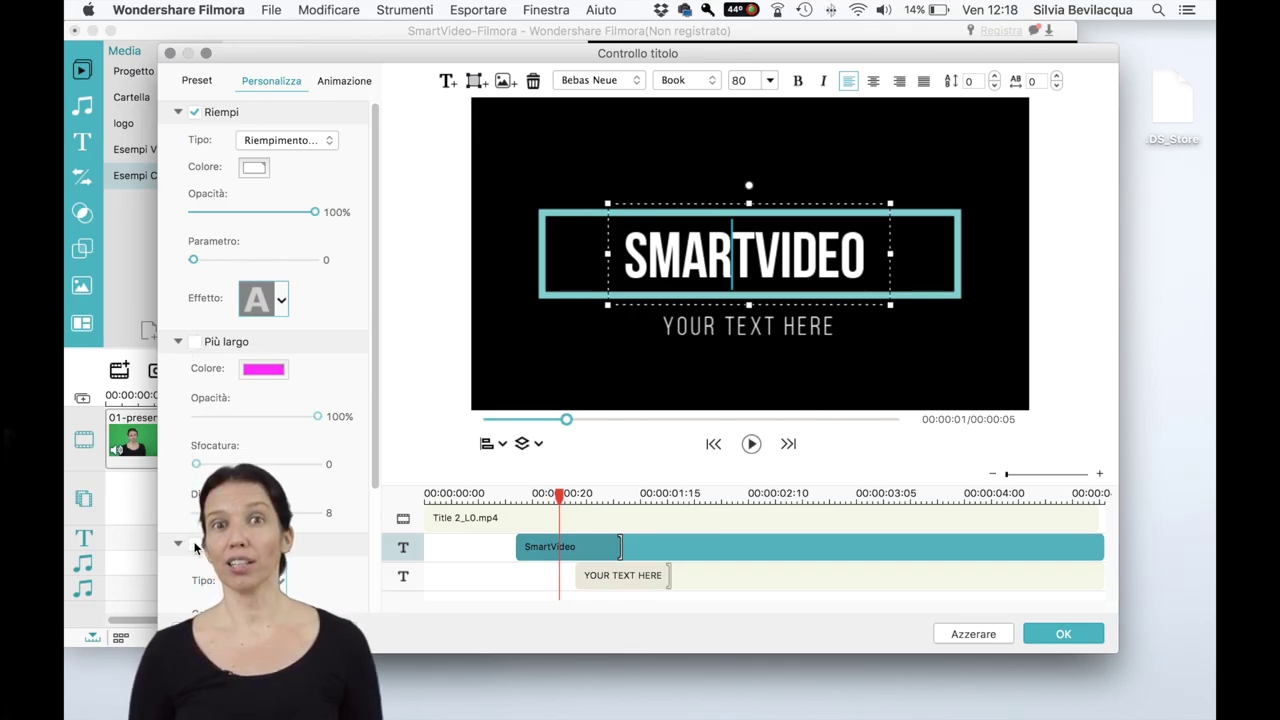
pyautogui.scroll(-5, 241, 428)
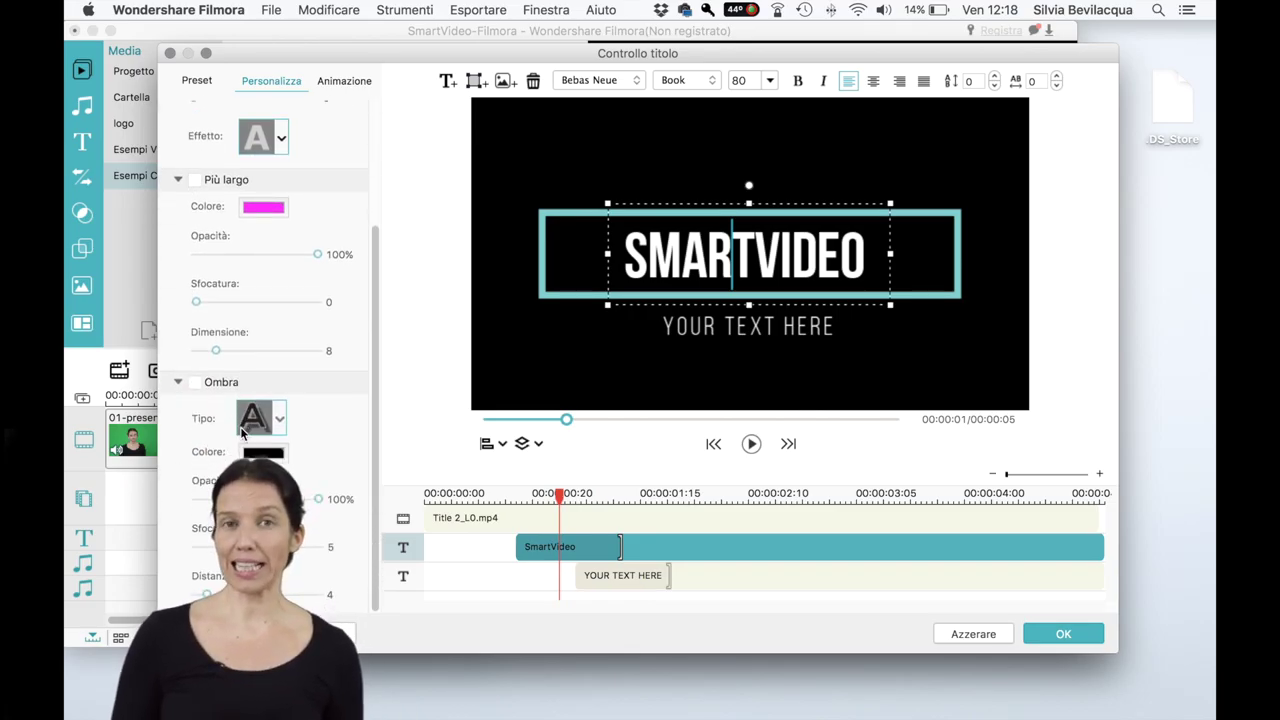
# Step: Set the SMARTVIDEO title's fill colour to teal, hex 7DCDCD, matching the frame
pyautogui.scroll(5, 240, 426)
pyautogui.click(253, 168)
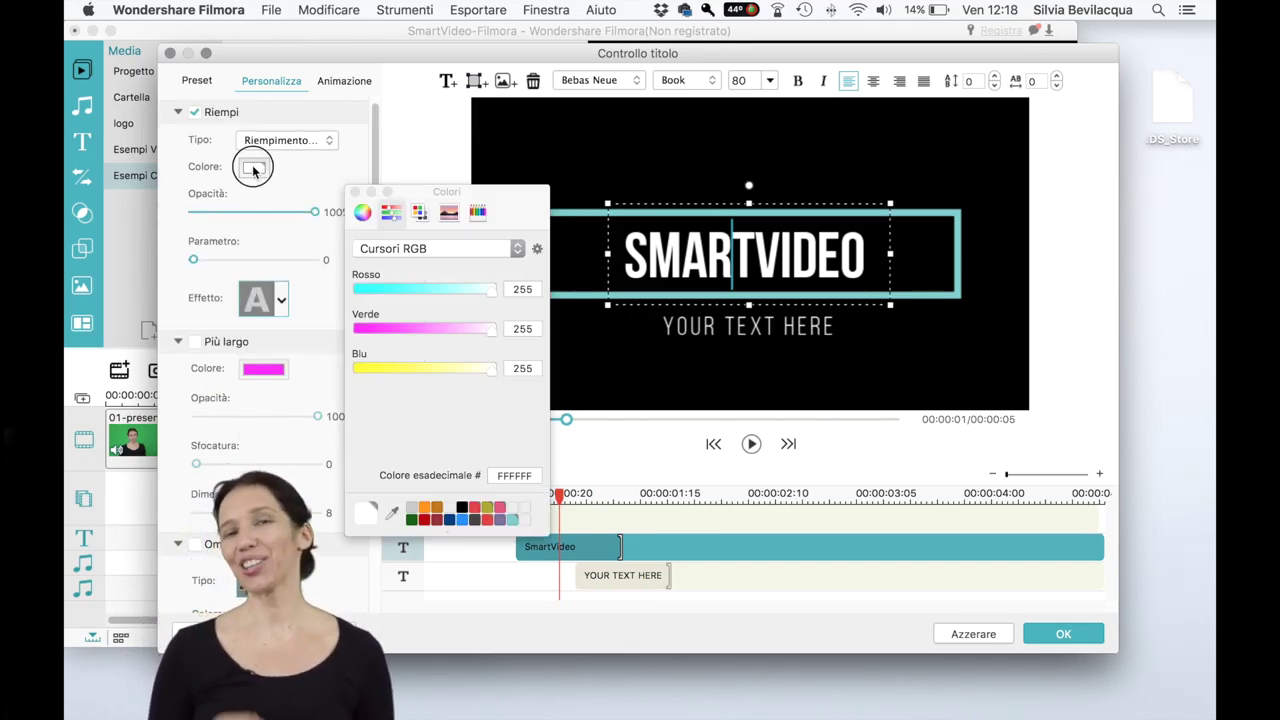
pyautogui.click(512, 520)
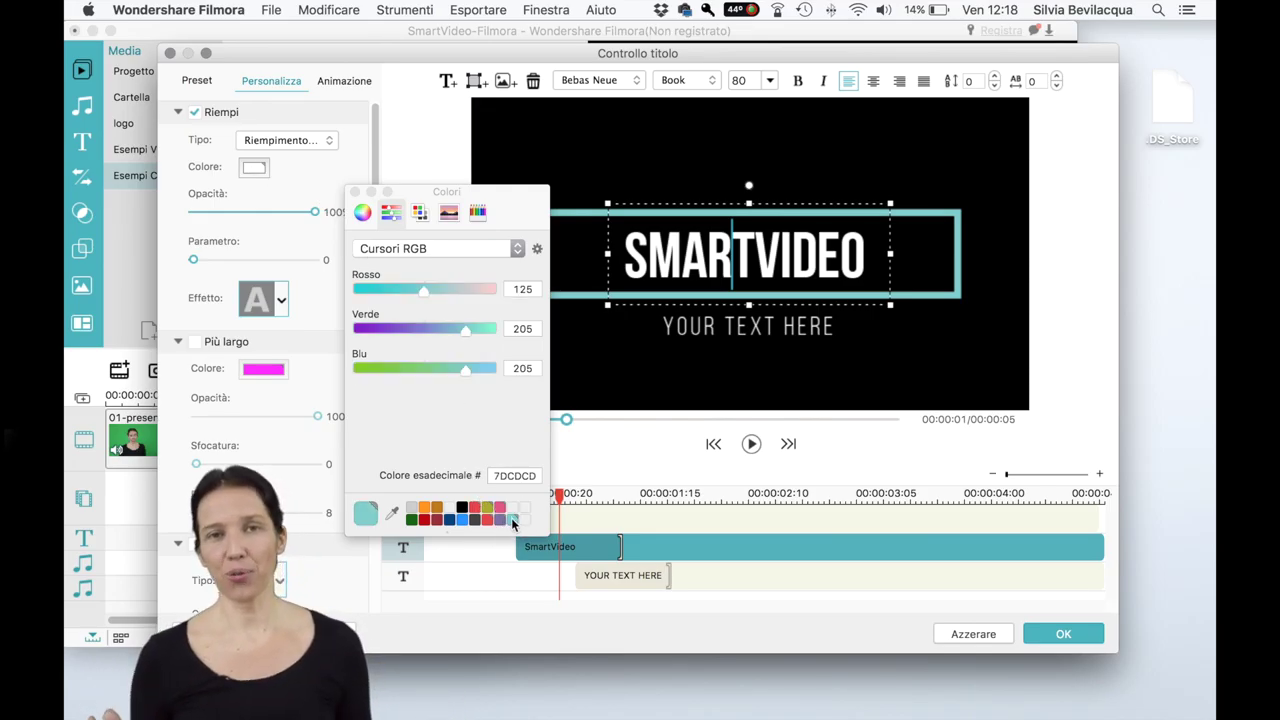
pyautogui.click(256, 169)
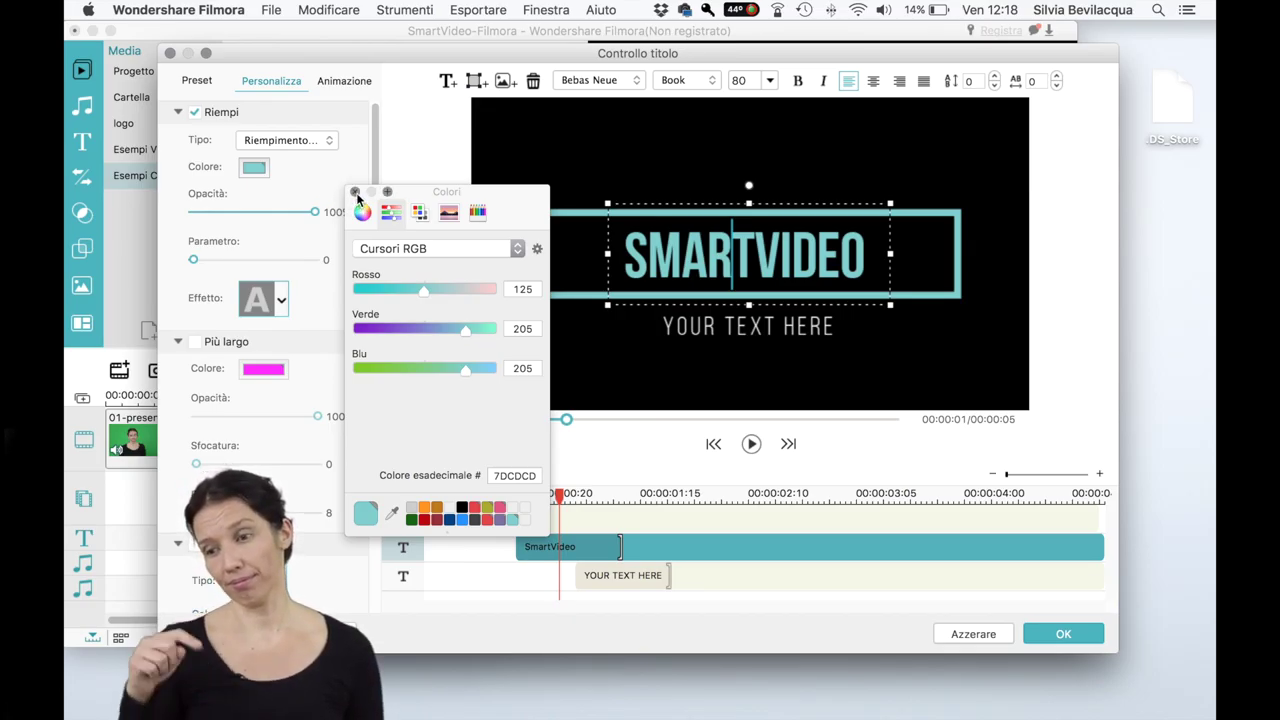
pyautogui.click(356, 193)
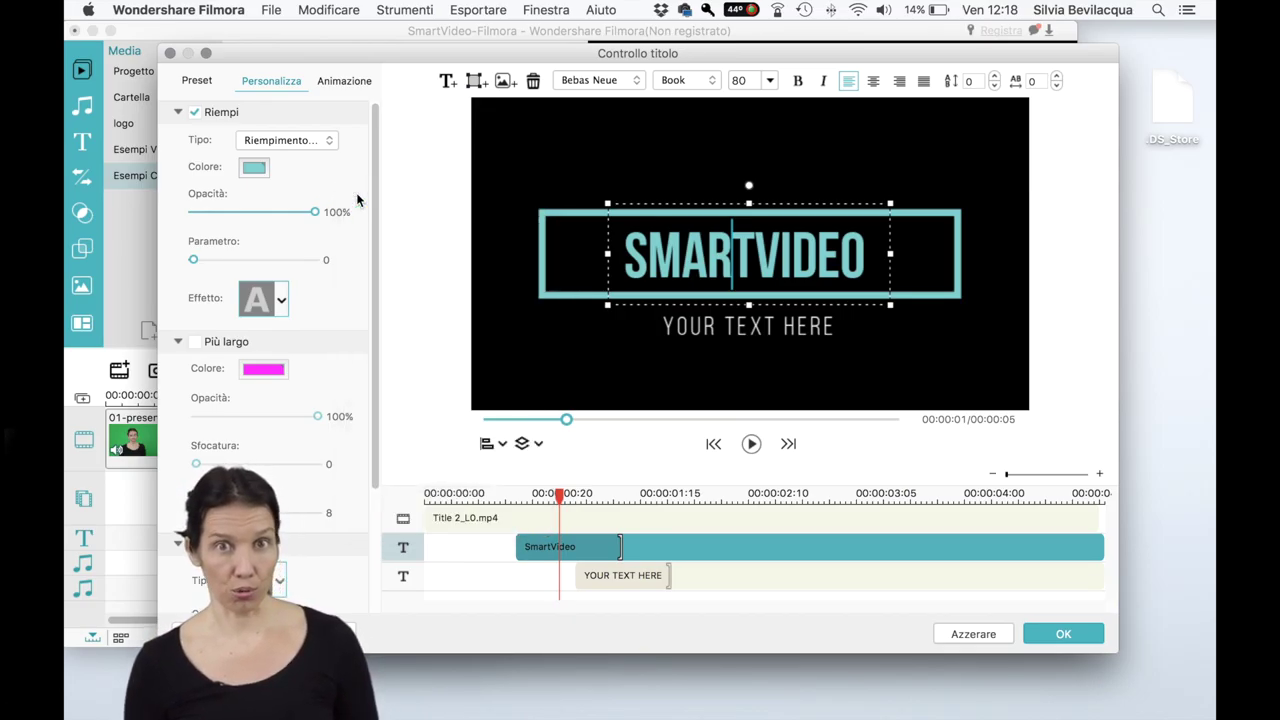
# Step: Change the SmartVideo title's font from Bebas Neue to a hand-sketched serif typeface
pyautogui.click(637, 82)
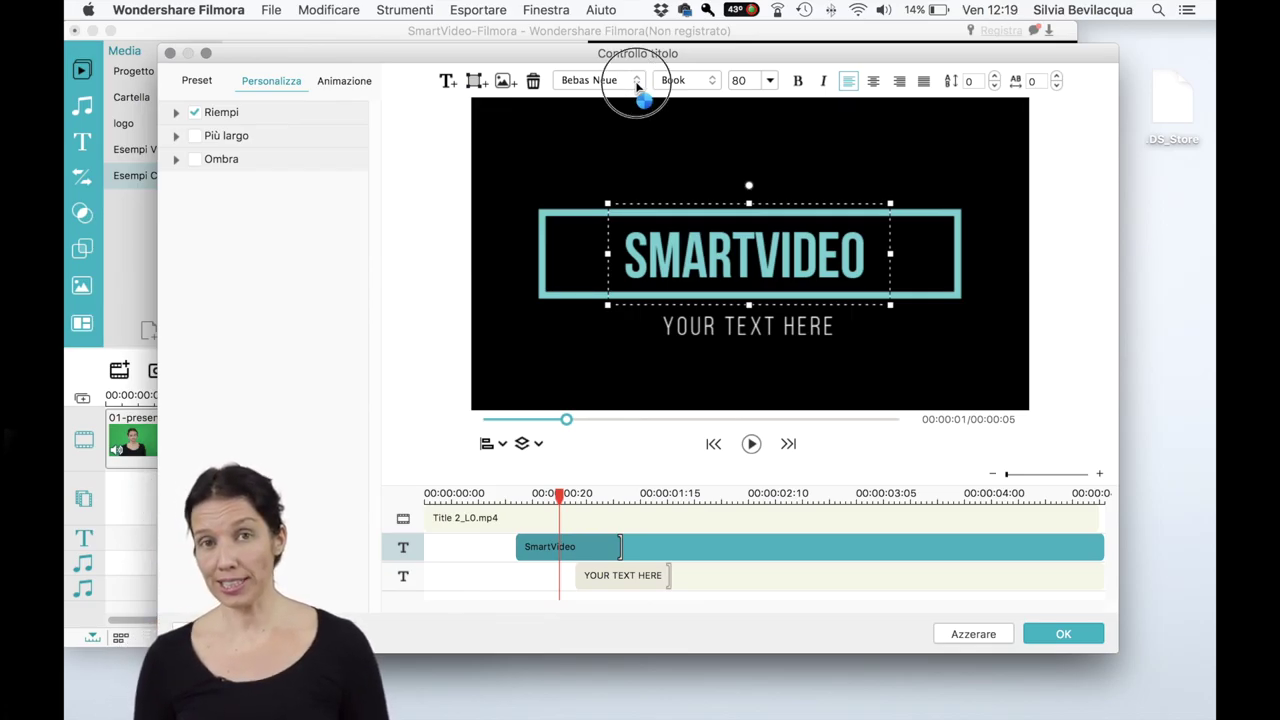
pyautogui.click(637, 82)
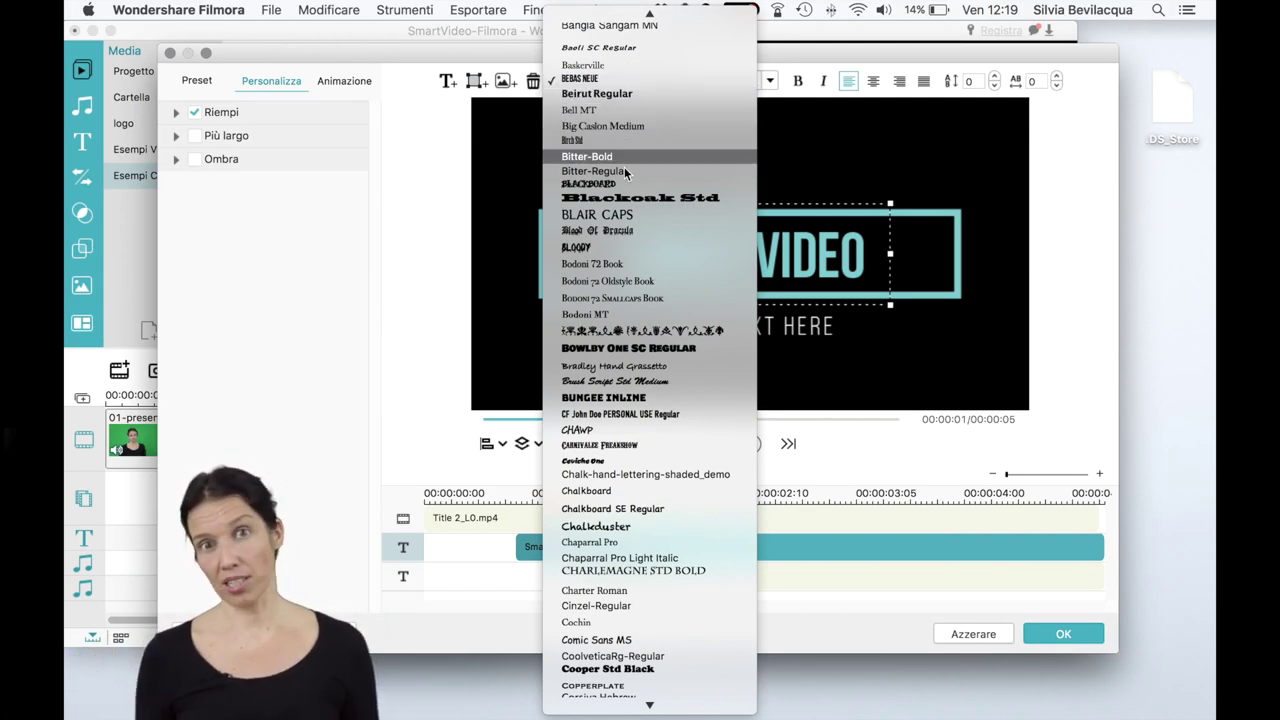
pyautogui.scroll(-5, 632, 232)
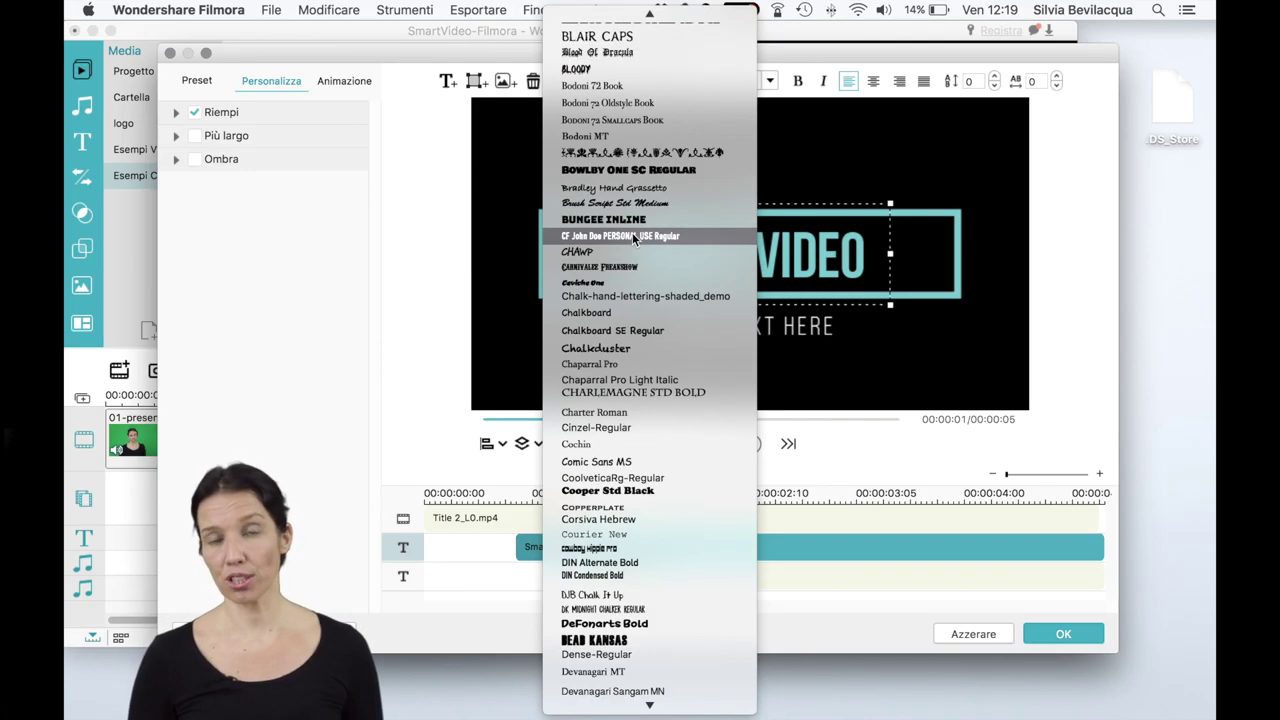
pyautogui.scroll(-4, 633, 232)
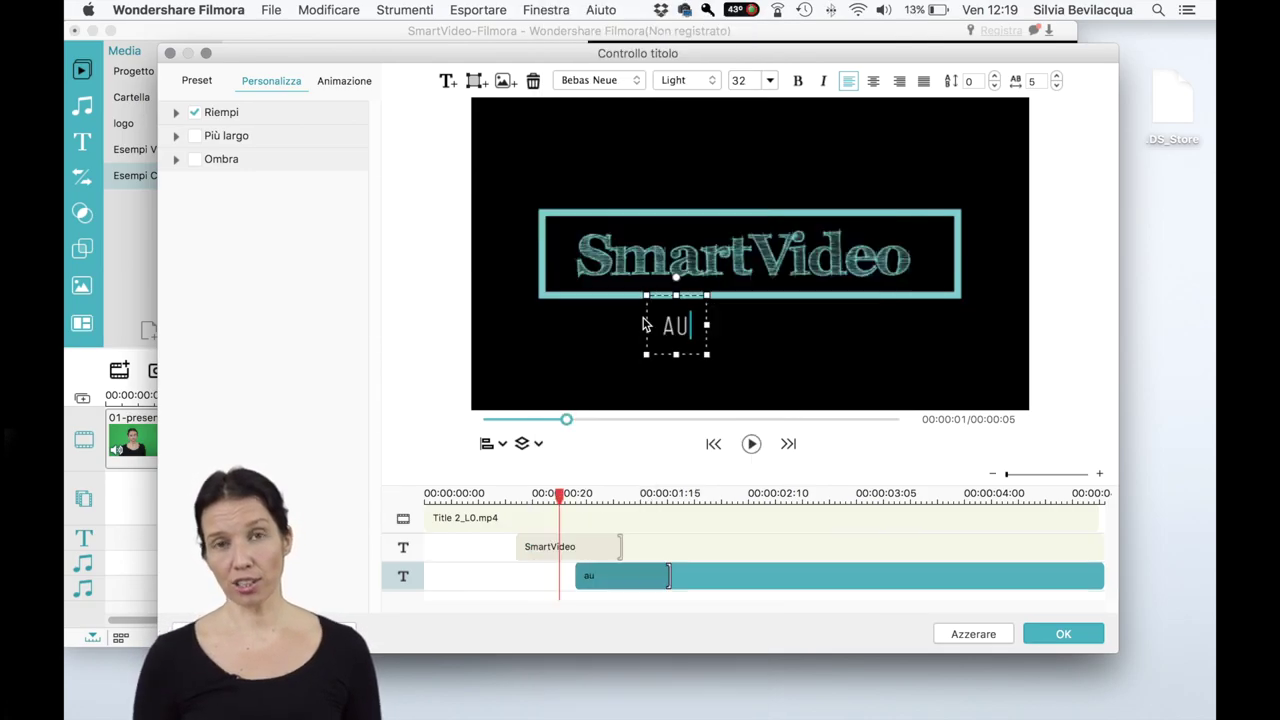
# Step: Replace the subtitle's placeholder text with "autoproduzione di immagini in movimento"
pyautogui.write('to')
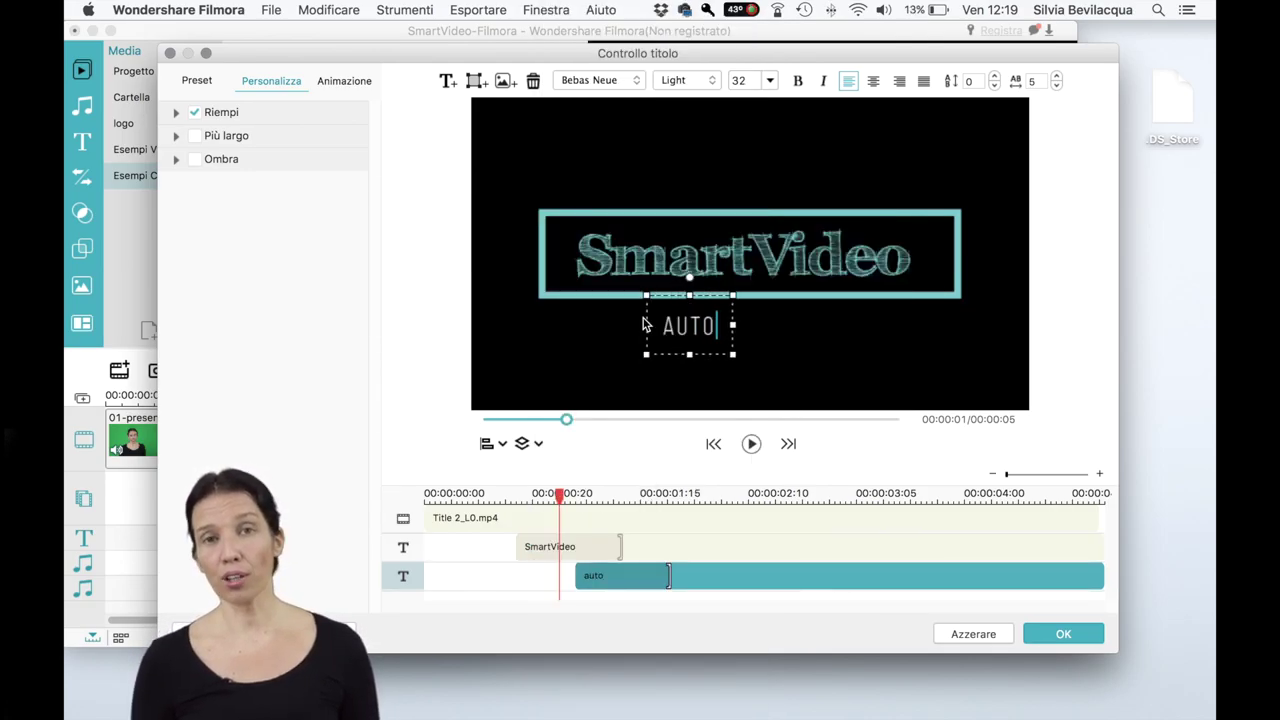
pyautogui.write('produz')
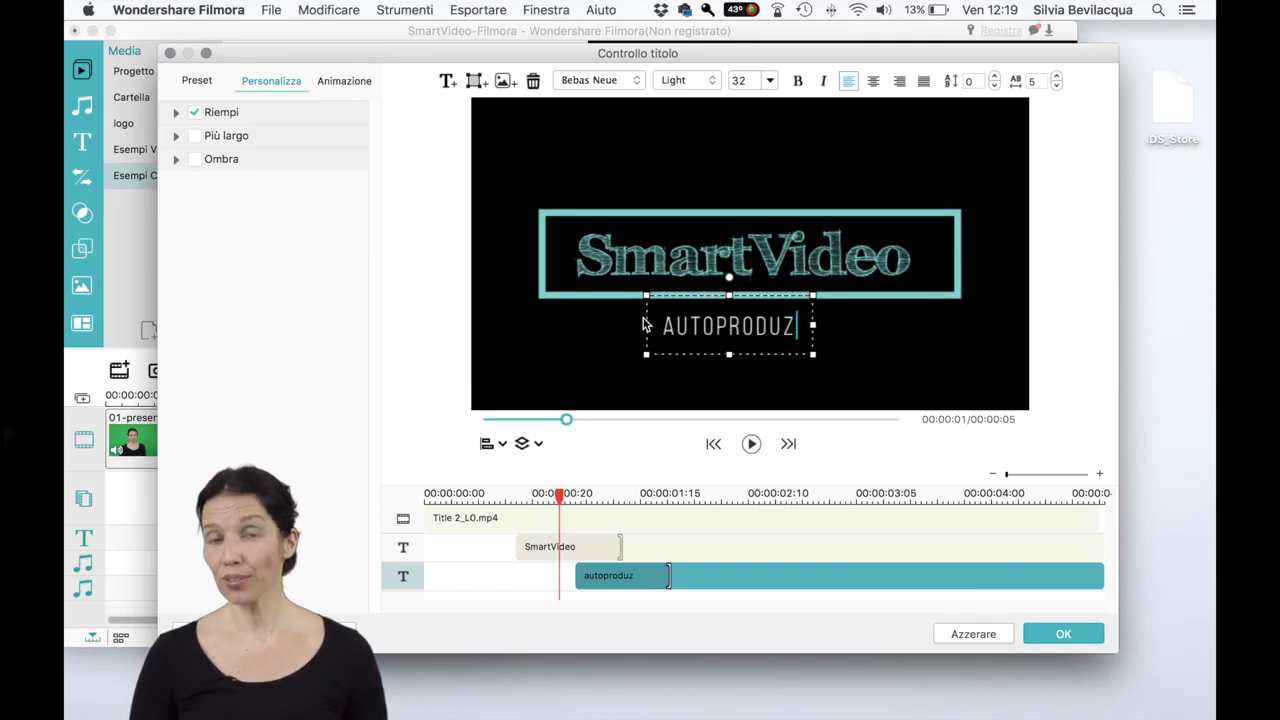
pyautogui.write('ione di imma')
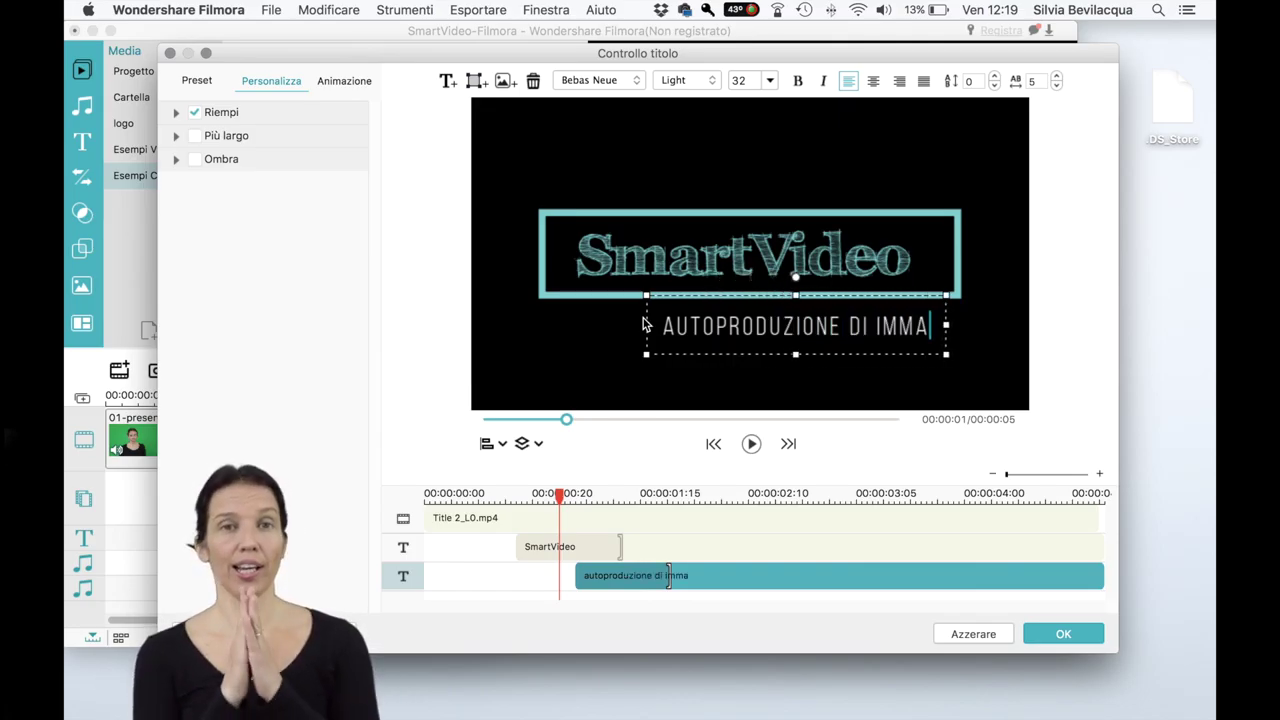
pyautogui.write('gini in')
pyautogui.press('BackSpace')
pyautogui.write('in movimento')
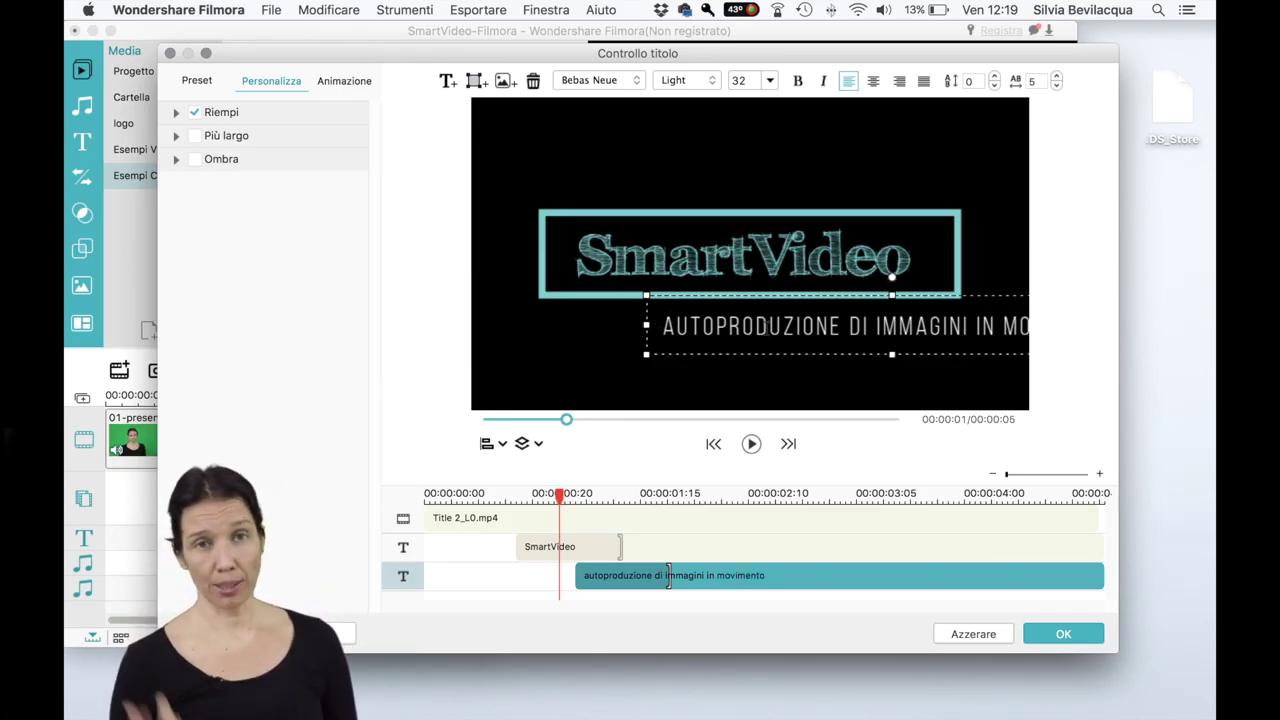
# Step: Centre the subtitle beneath the teal frame and set its font size to 30
pyautogui.moveTo(748, 292); pyautogui.dragTo(606, 290)
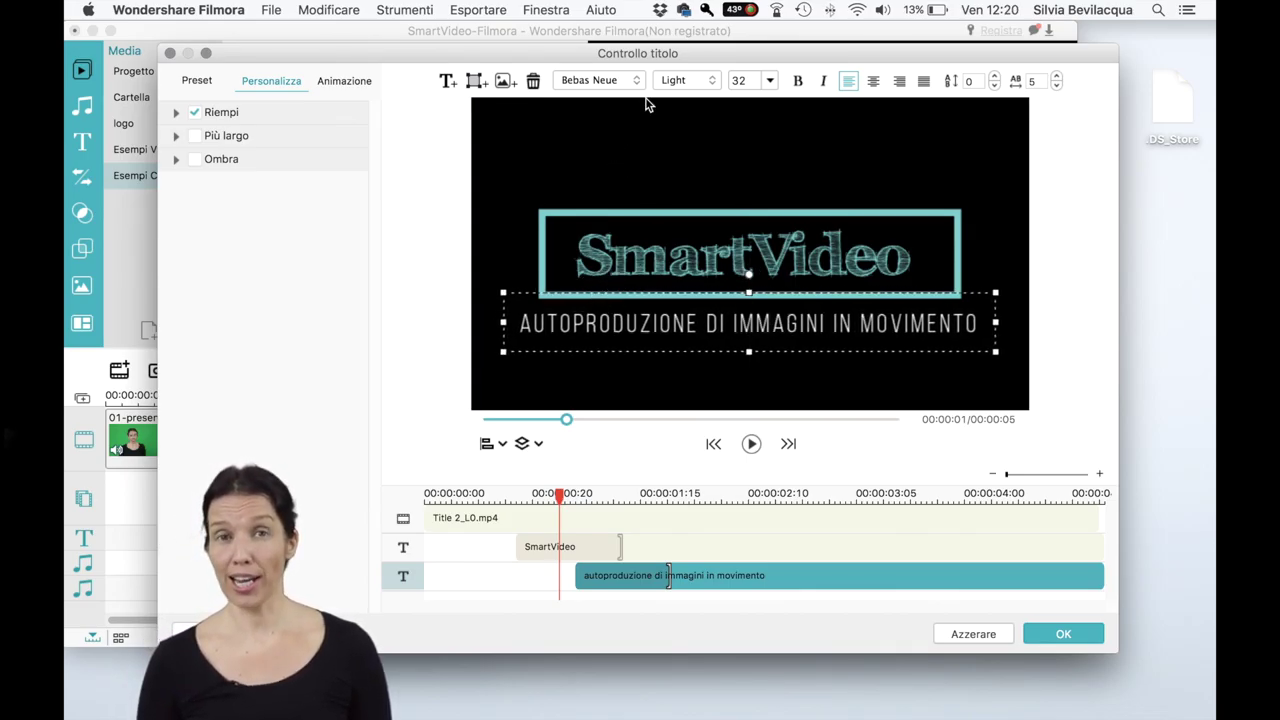
pyautogui.click(770, 81)
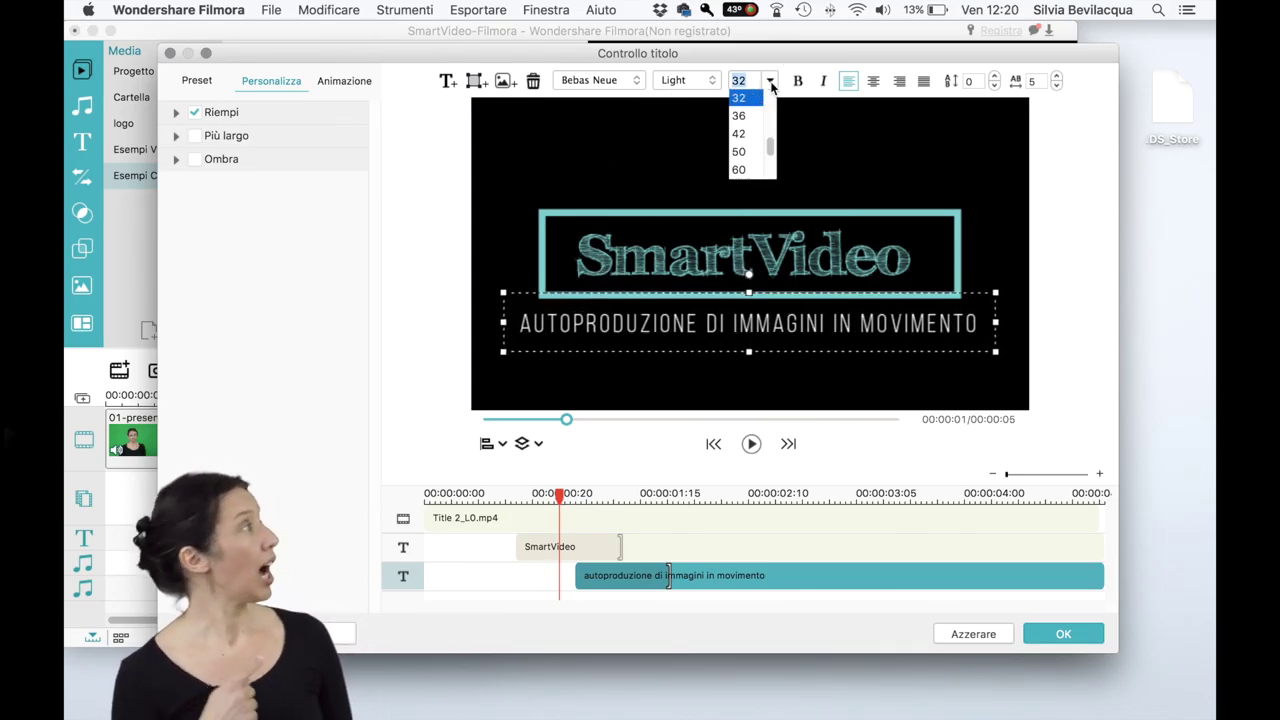
pyautogui.scroll(2, 743, 110)
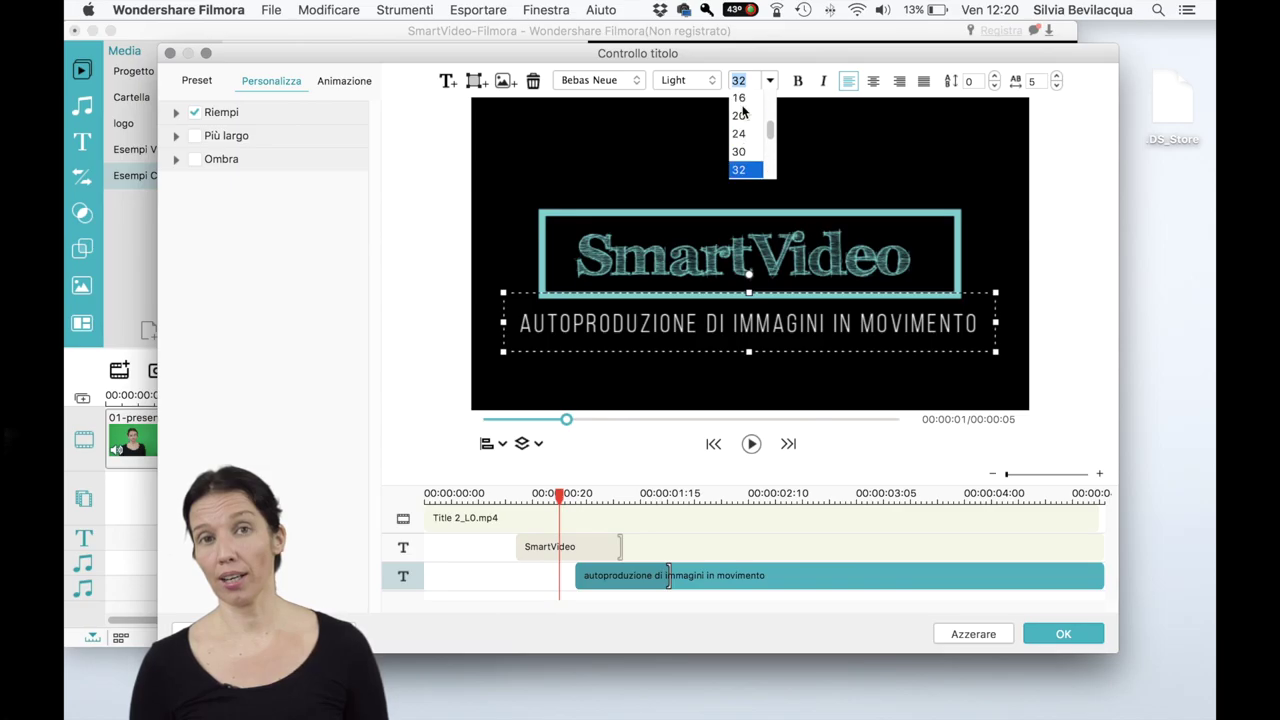
pyautogui.click(738, 152)
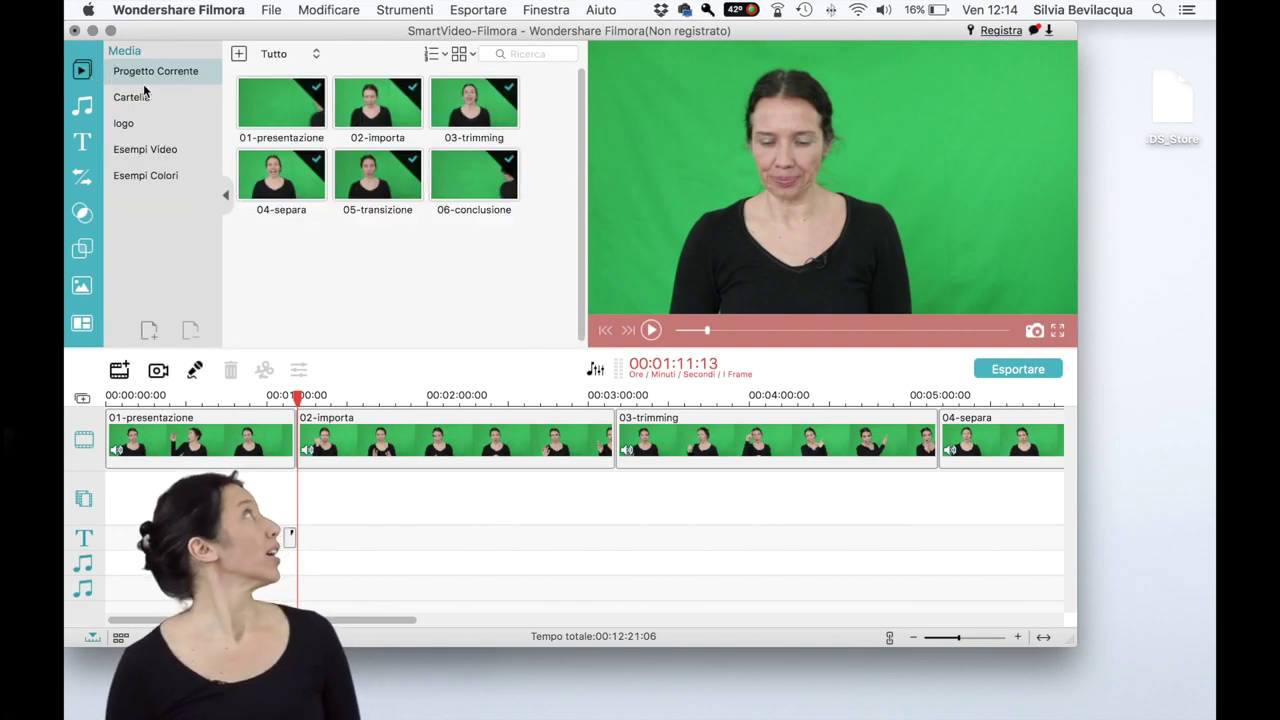
# Step: Insert the Black sample colour between the 01-presentazione and 02-importa clips and align the title clip with it on the text track
pyautogui.click(148, 177)
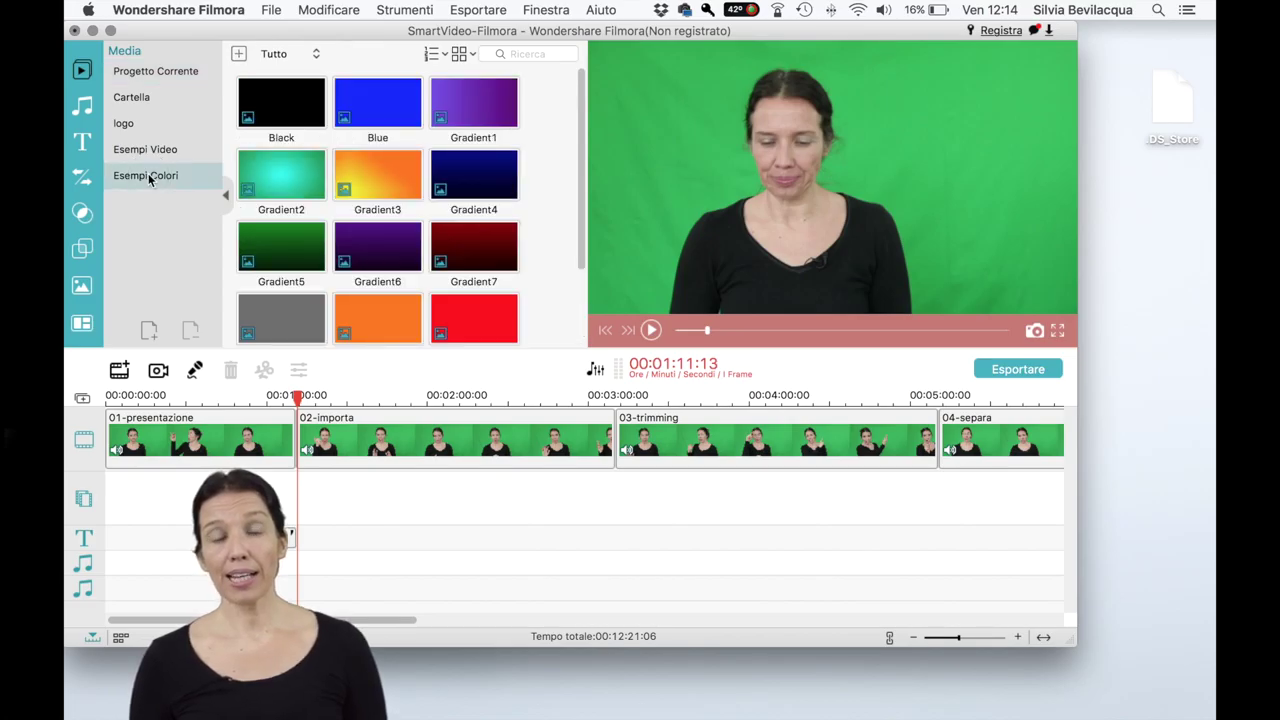
pyautogui.click(263, 98)
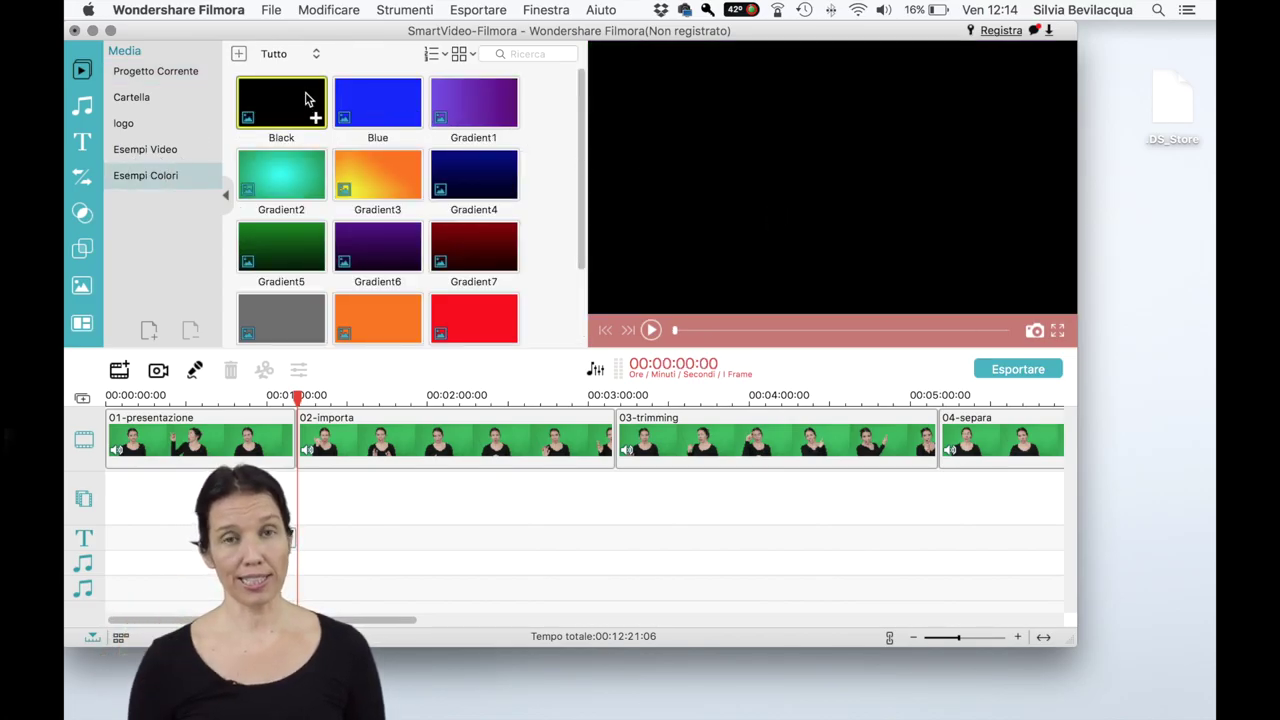
pyautogui.moveTo(274, 356); pyautogui.dragTo(300, 450)
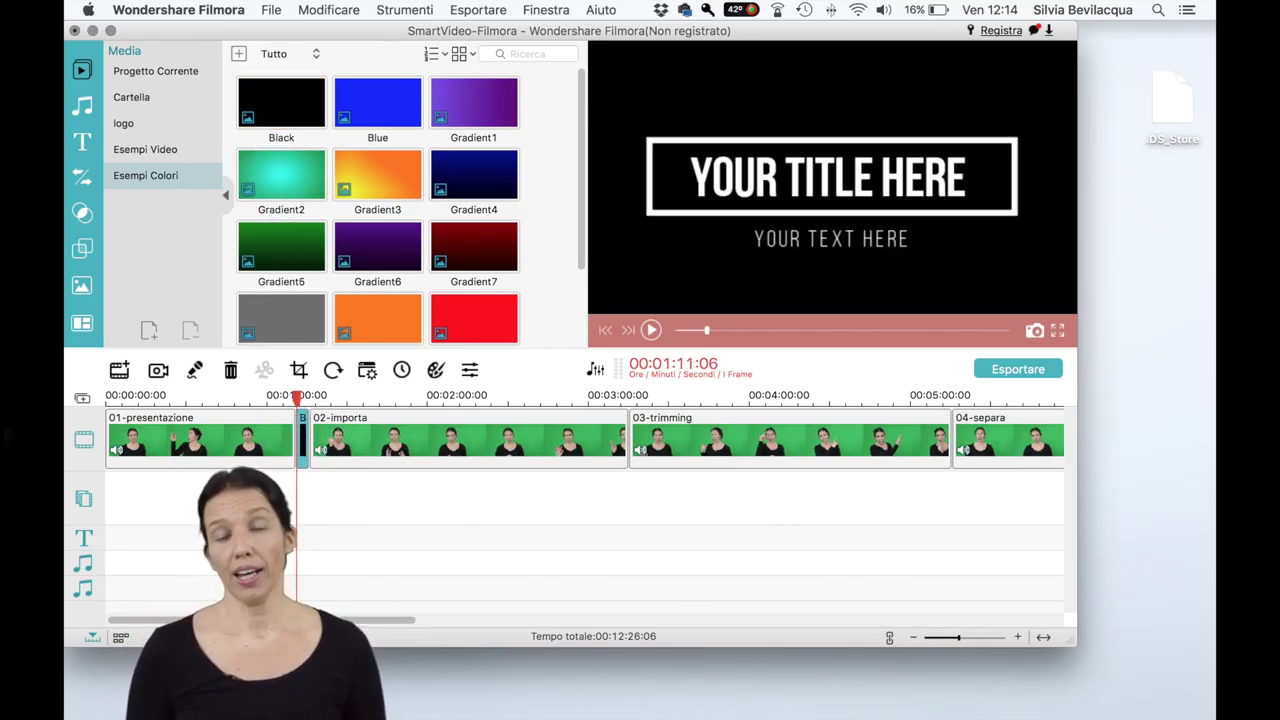
pyautogui.moveTo(302, 440); pyautogui.dragTo(302, 537)
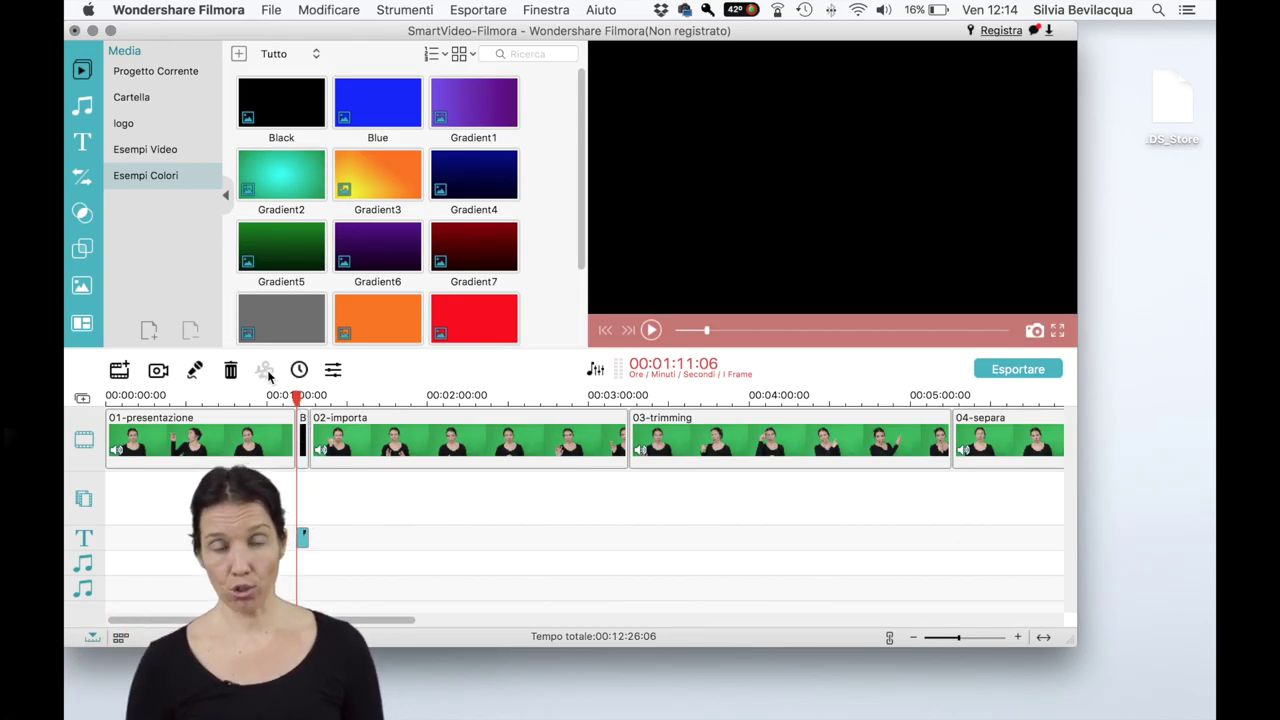
# Step: Play the timeline from the start of the black clip to preview the animated title
pyautogui.press('space')
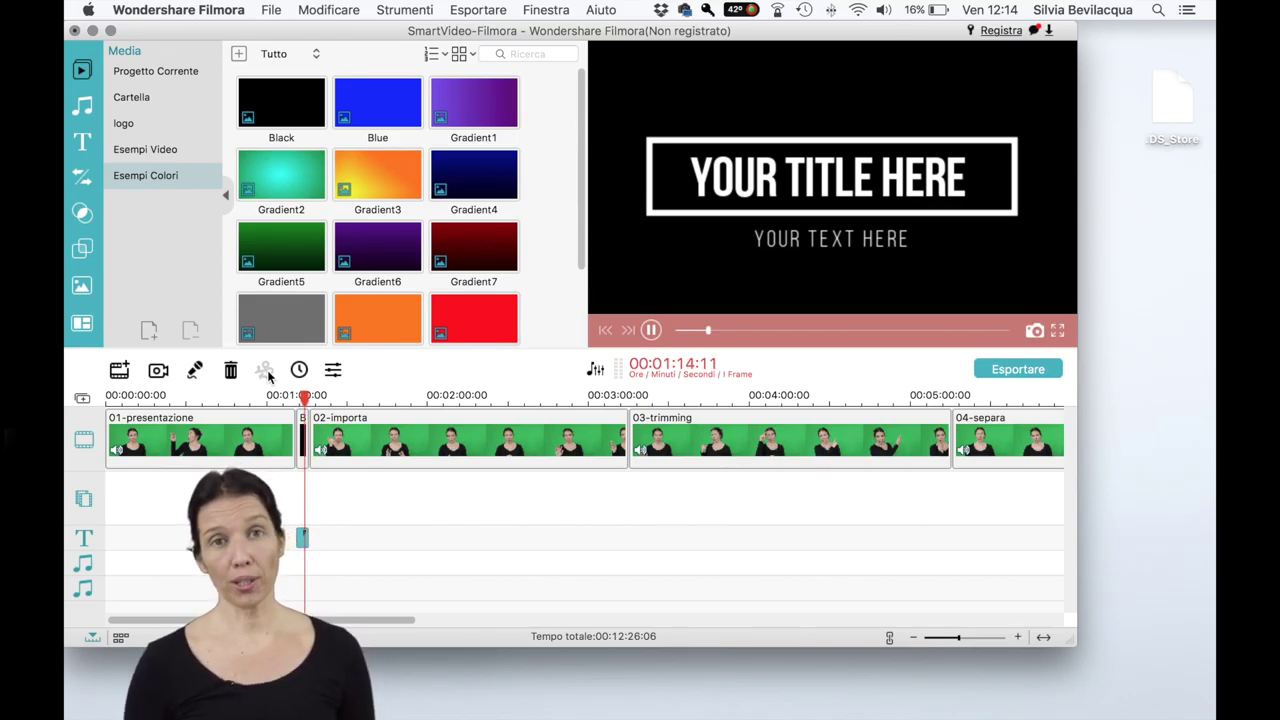
pyautogui.press('space')
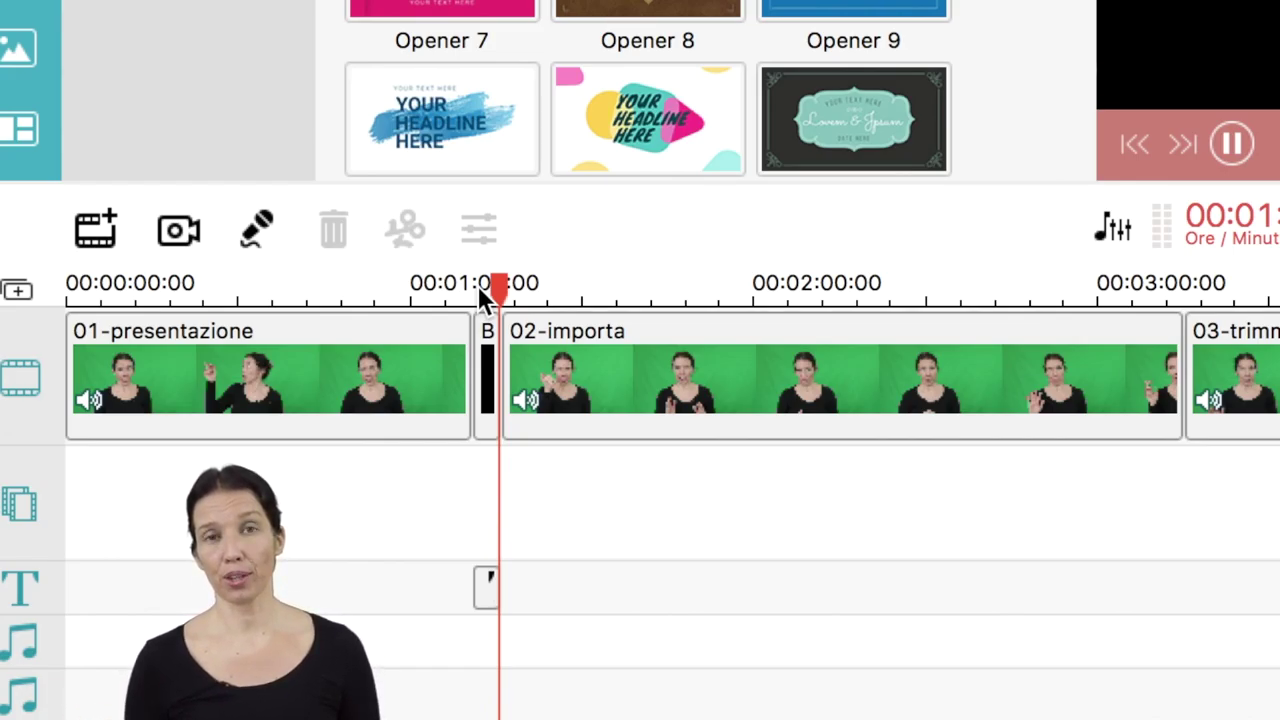
pyautogui.moveTo(477, 285); pyautogui.dragTo(519, 291)
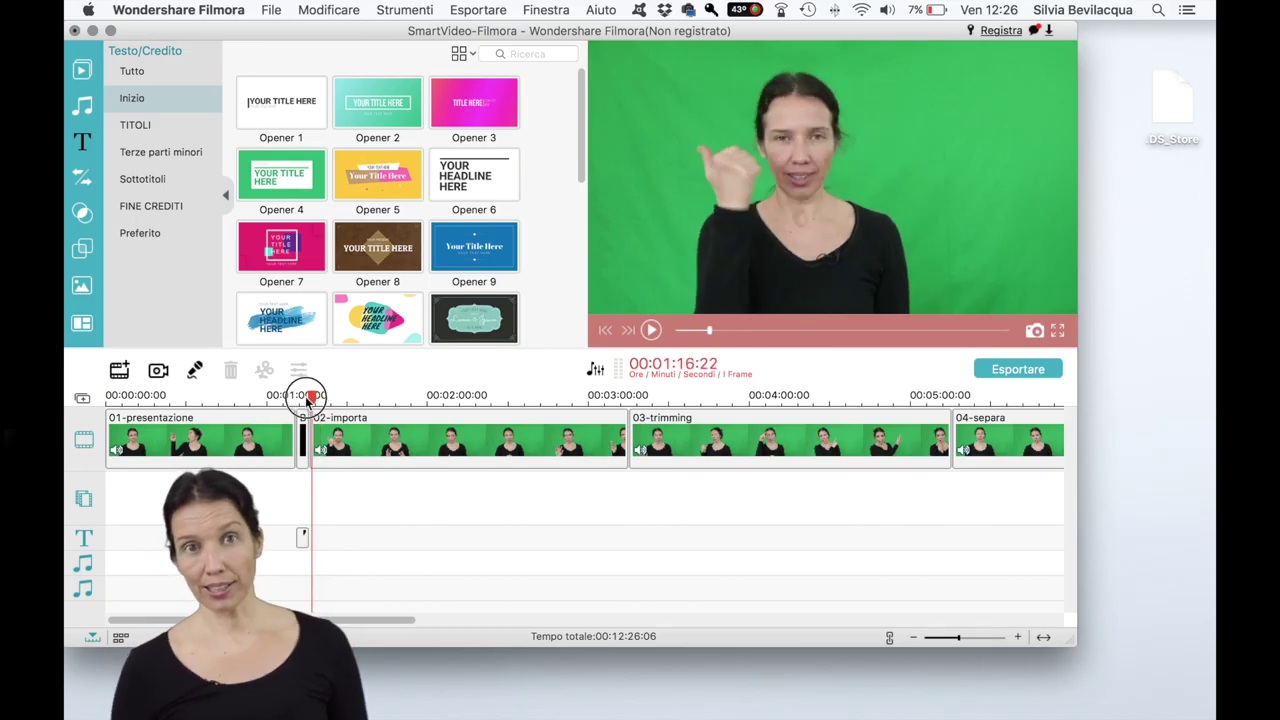
pyautogui.moveTo(318, 400)
pyautogui.mouseDown()
pyautogui.moveTo(334, 397)
pyautogui.moveTo(300, 400)
pyautogui.mouseUp()
pyautogui.press('space')
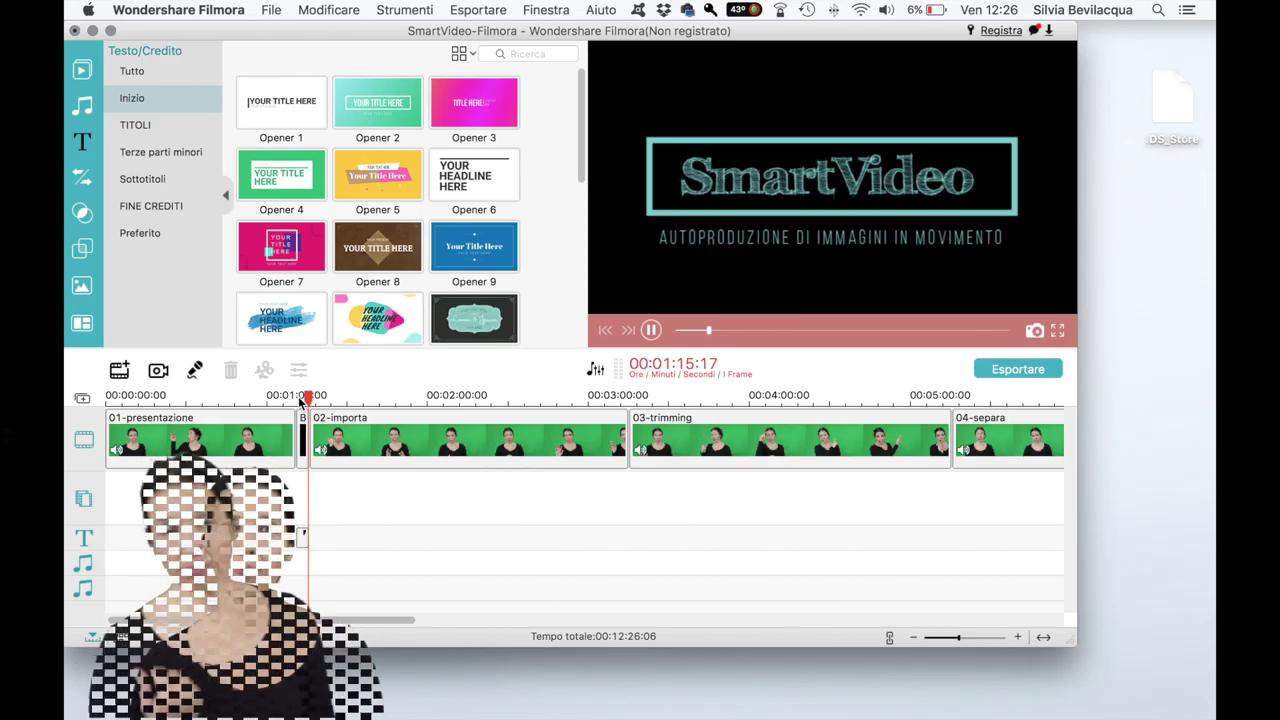
# Step: Add the LowerThirds 2 title to the text track near the start of 03-trimming and place the playhead at 00:03:19
pyautogui.click(160, 152)
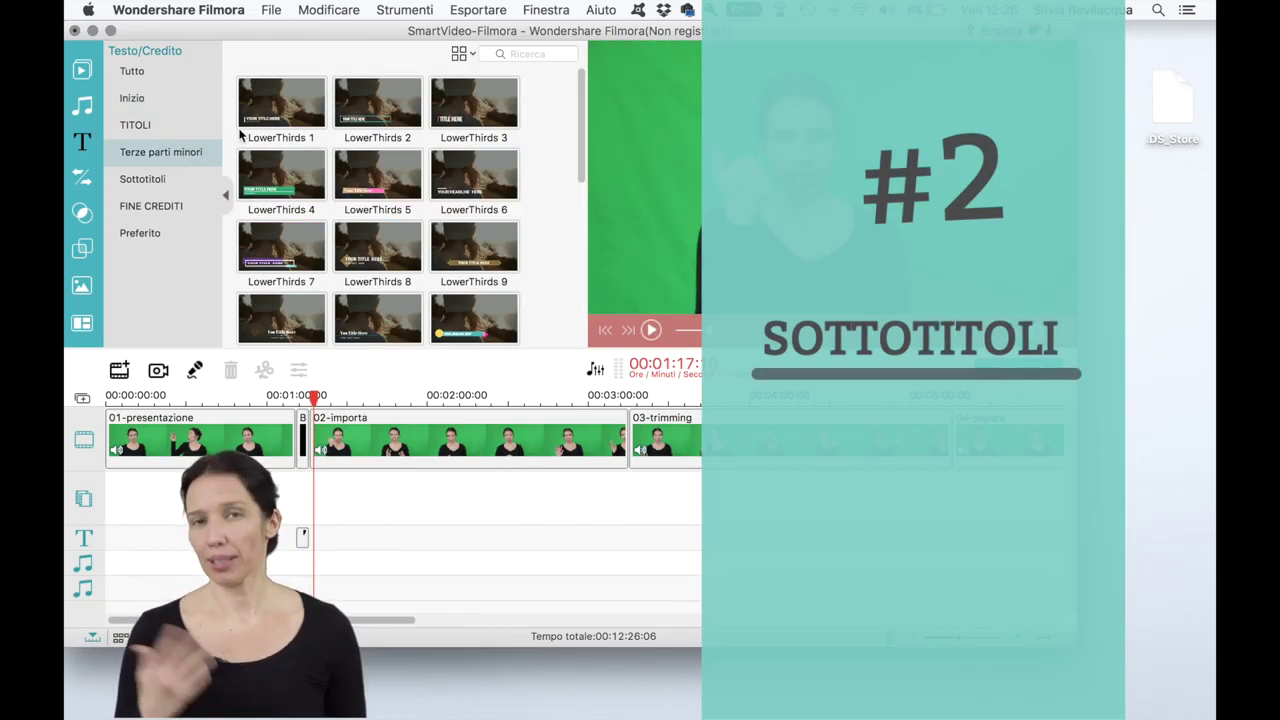
pyautogui.scroll(-2, 337, 187)
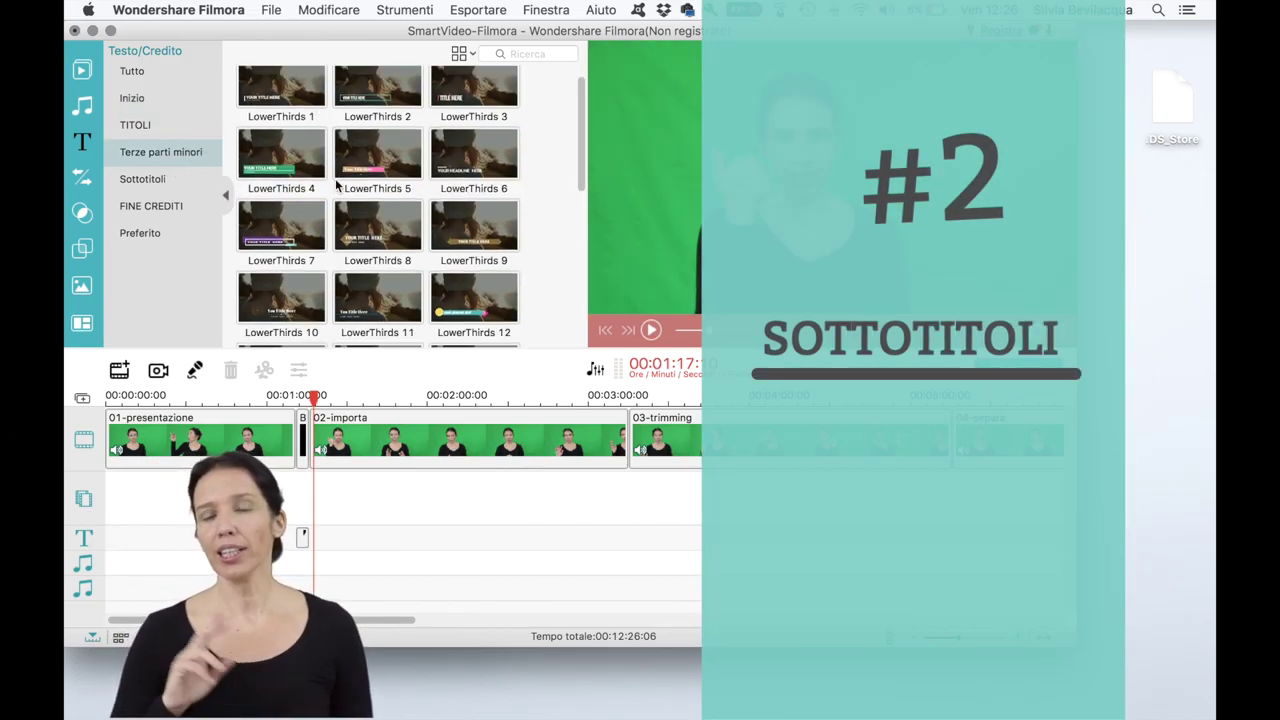
pyautogui.scroll(2, 337, 187)
pyautogui.moveTo(375, 110); pyautogui.dragTo(645, 540)
pyautogui.click(638, 399)
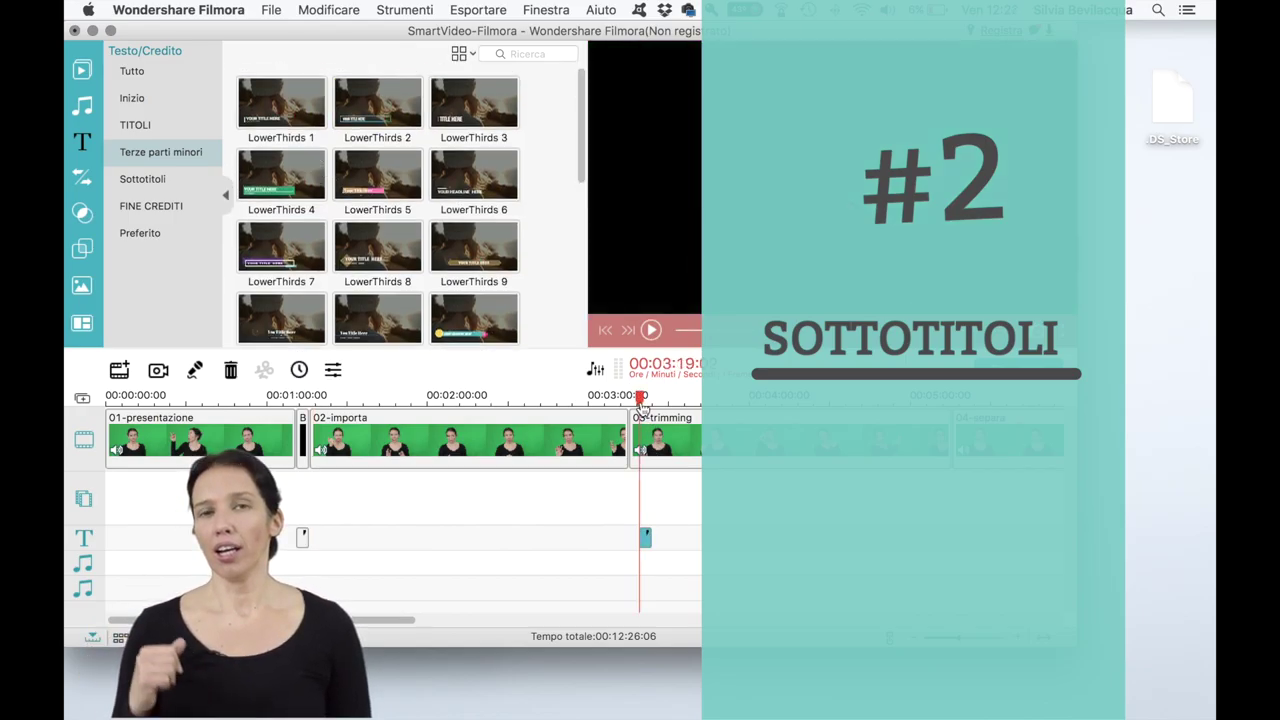
# Step: Preview the LowerThirds 2 title over the 03-trimming clip and open the title for editing
pyautogui.press('space')
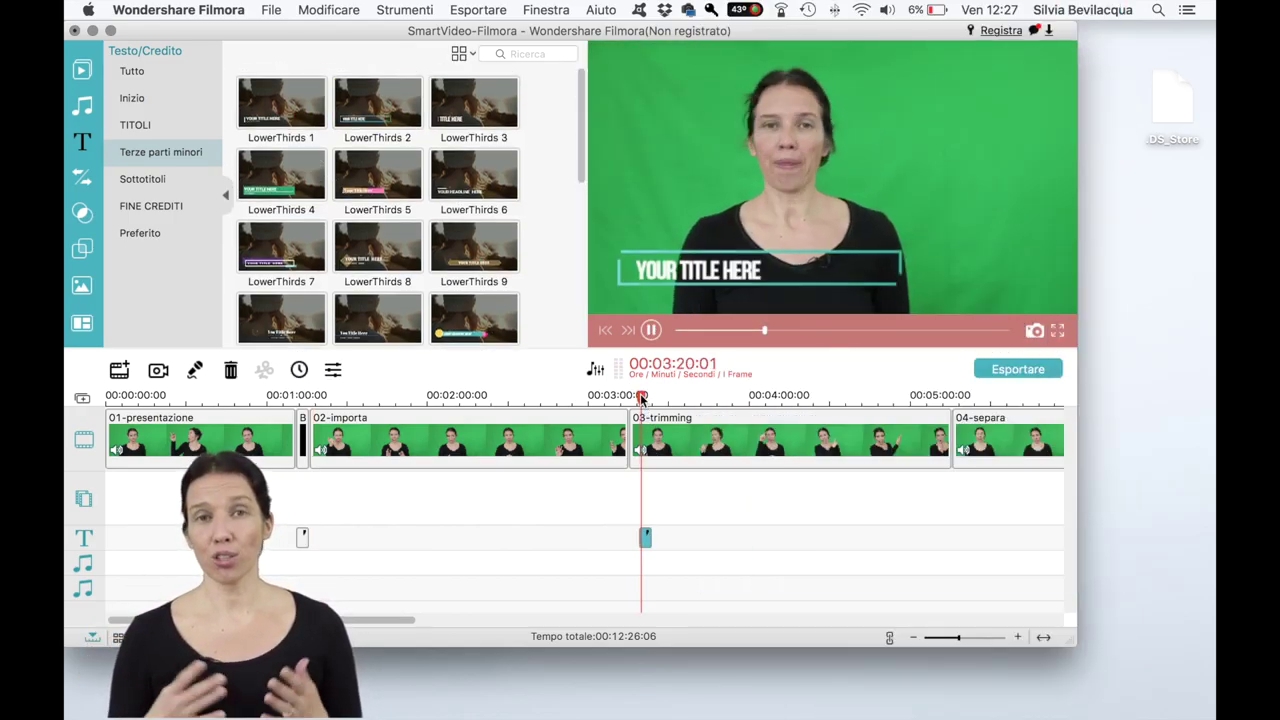
pyautogui.press('space')
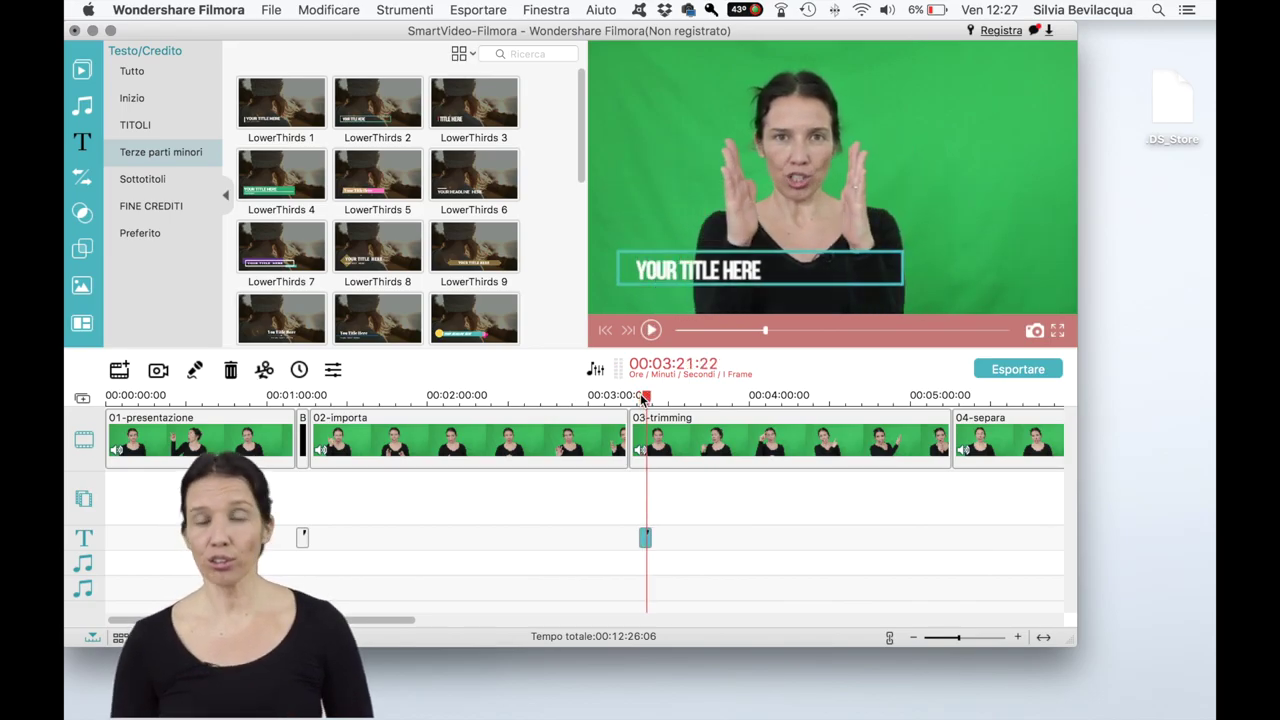
pyautogui.doubleClick(645, 538)
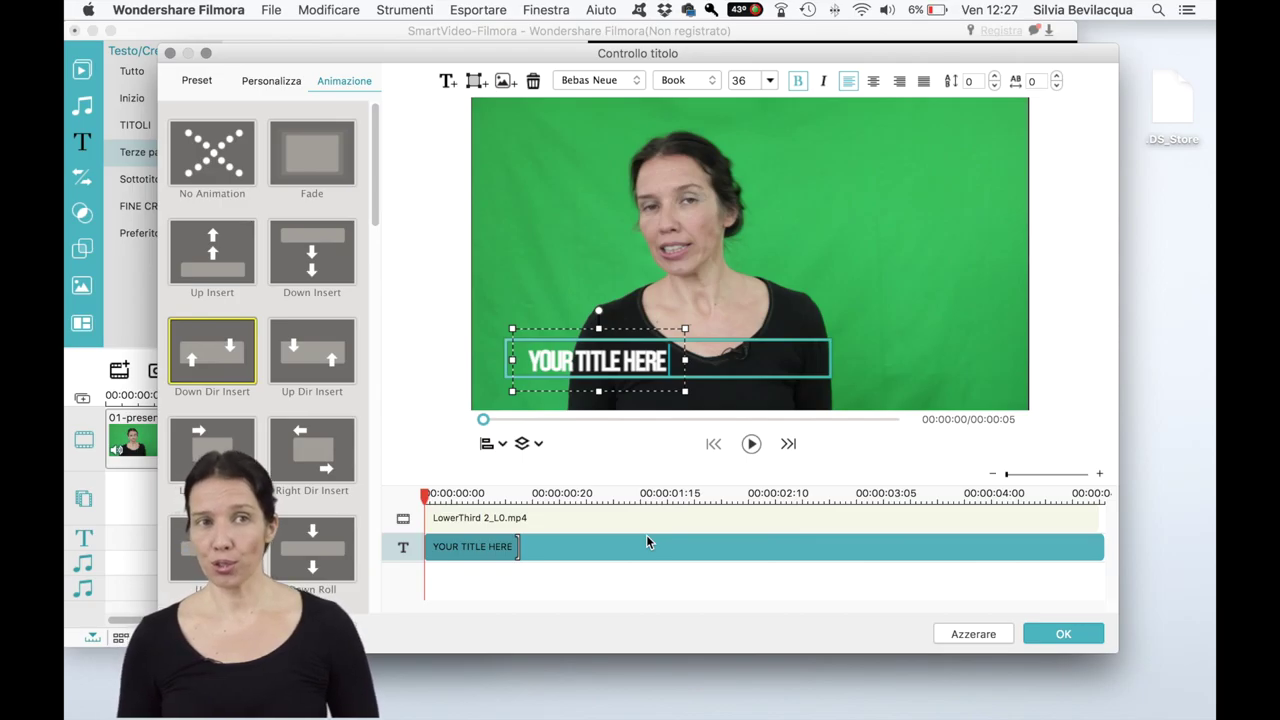
# Step: Try to reshape the teal LowerThird frame into a tall, narrow panel at the right side of the video image
pyautogui.click(726, 342)
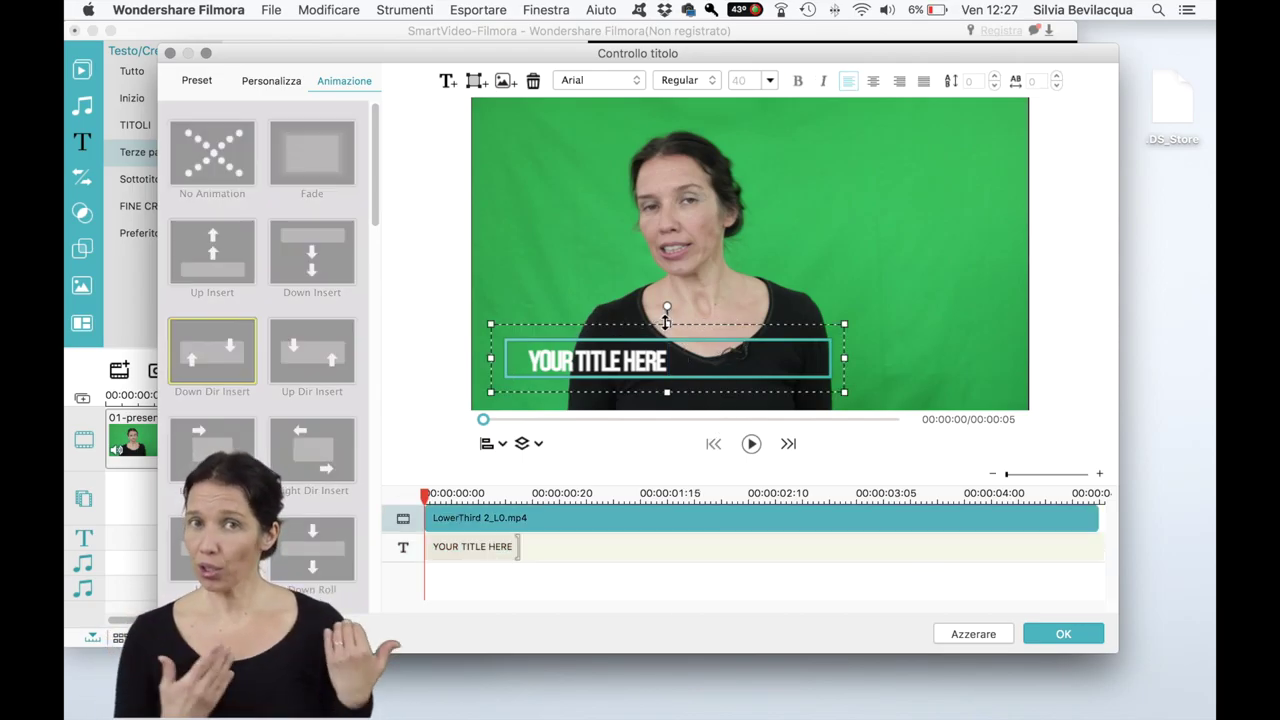
pyautogui.moveTo(666, 320); pyautogui.dragTo(653, 80)
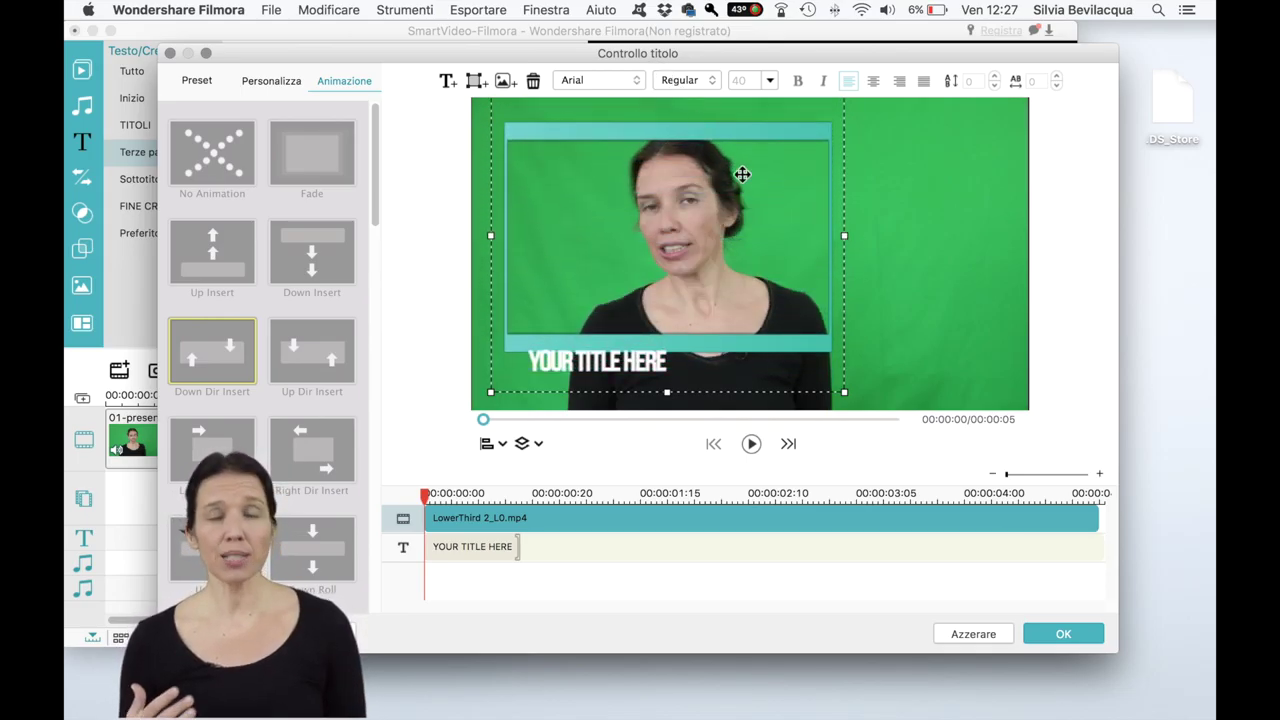
pyautogui.moveTo(842, 234); pyautogui.dragTo(601, 230)
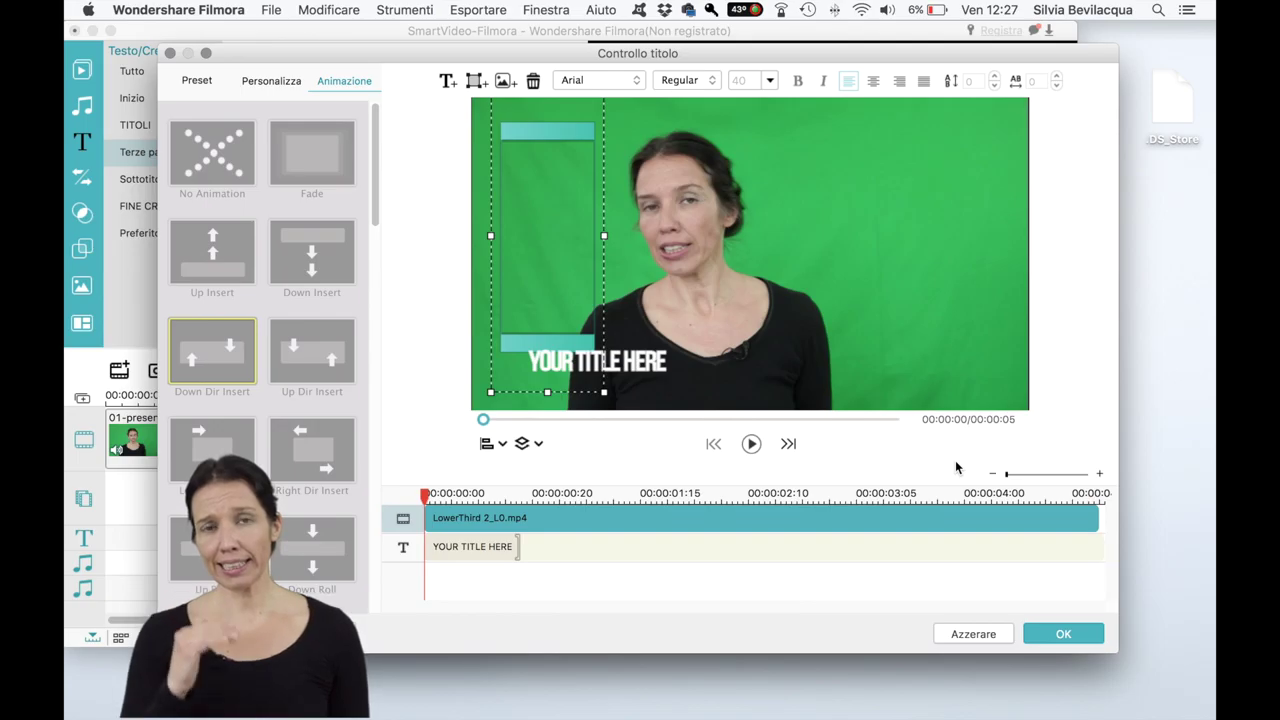
pyautogui.moveTo(530, 267); pyautogui.dragTo(947, 238)
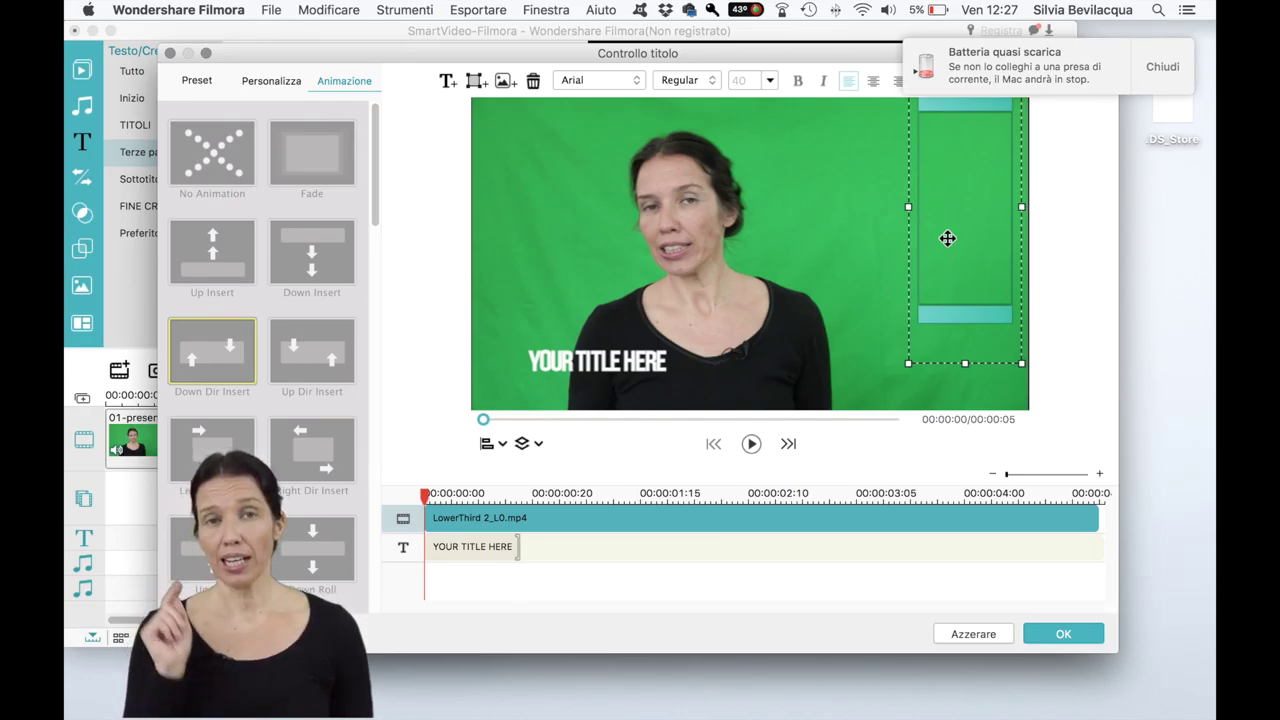
# Step: Delete the teal frame and add a rectangle shape covering the right part of the video image over its full height
pyautogui.press('Delete')
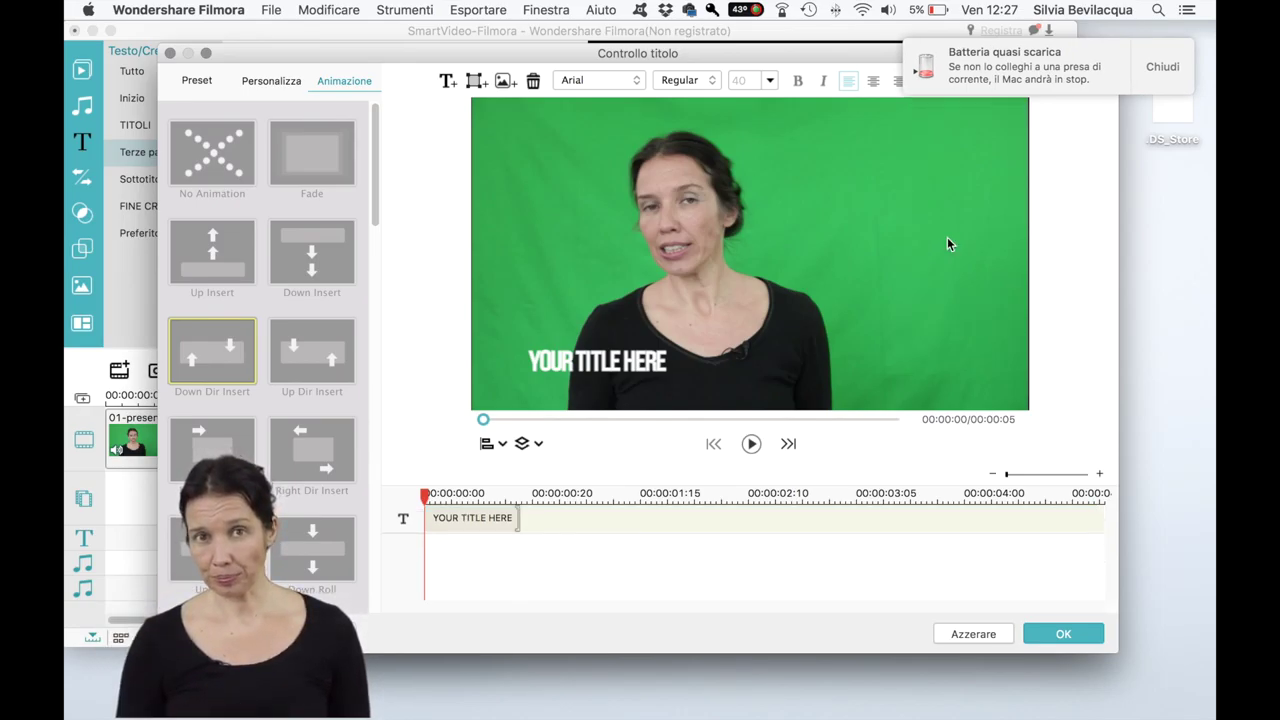
pyautogui.click(478, 84)
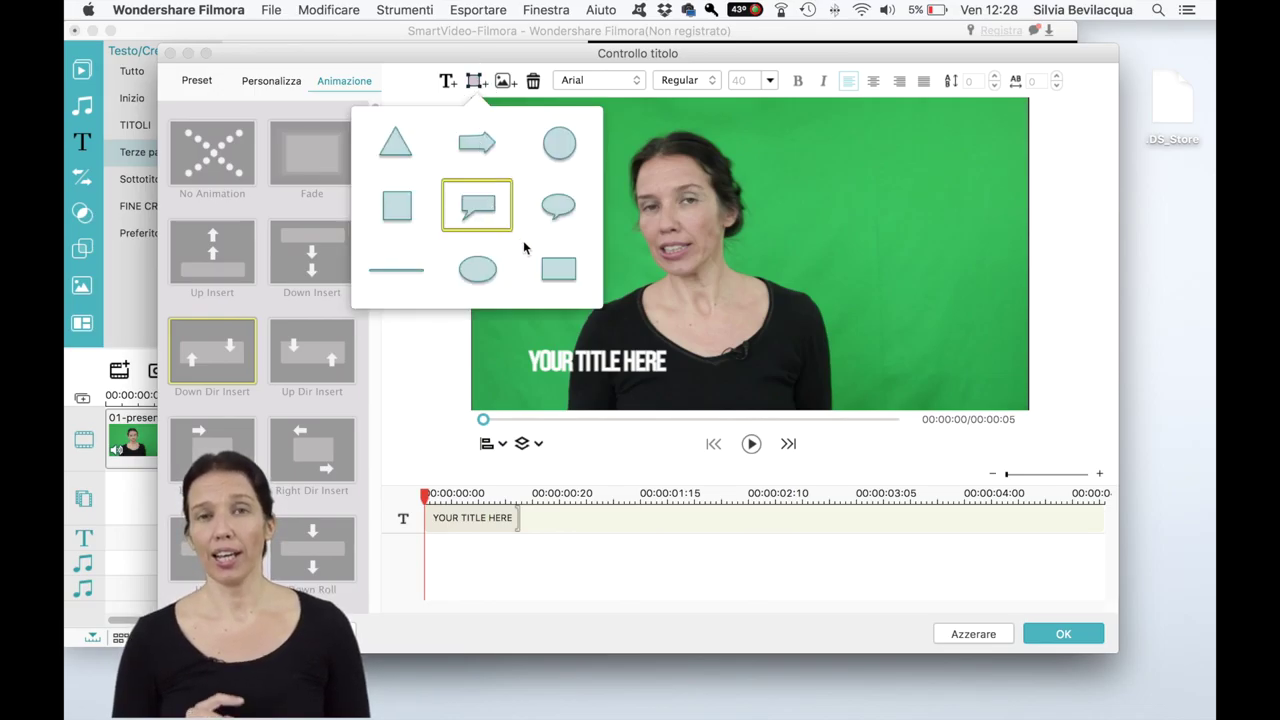
pyautogui.click(562, 270)
pyautogui.moveTo(600, 203); pyautogui.dragTo(960, 139)
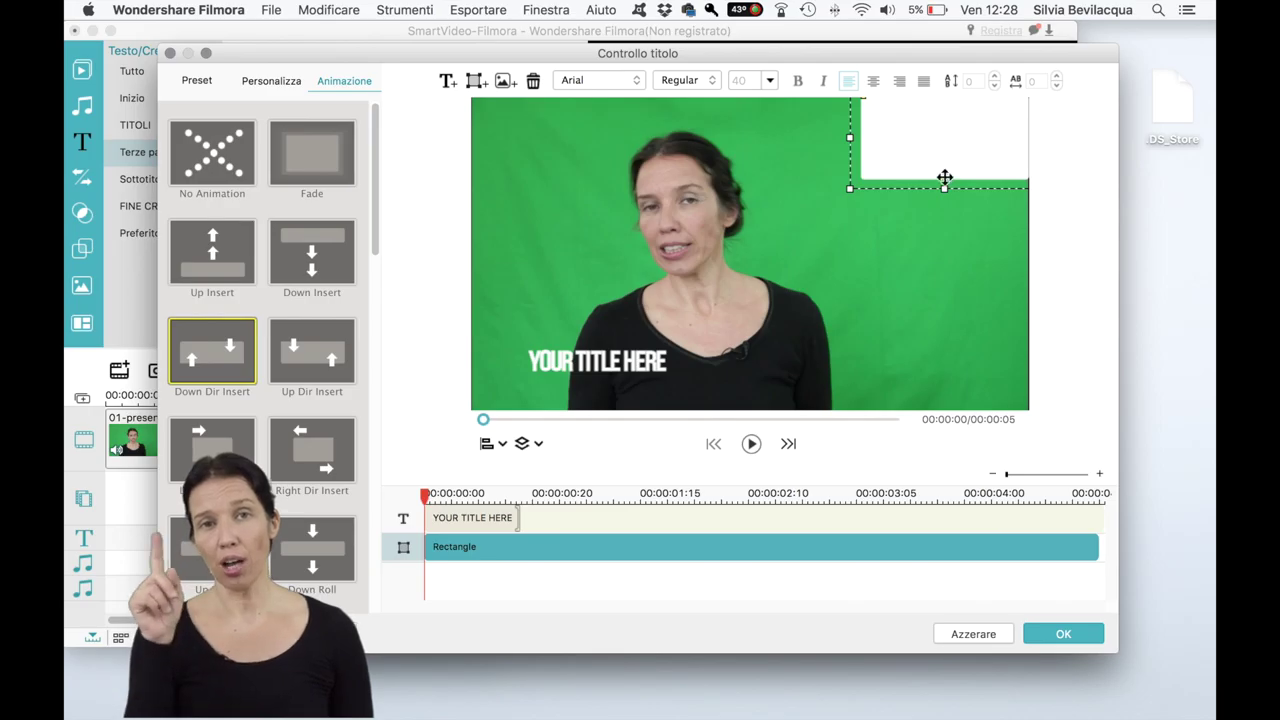
pyautogui.moveTo(946, 189); pyautogui.dragTo(943, 434)
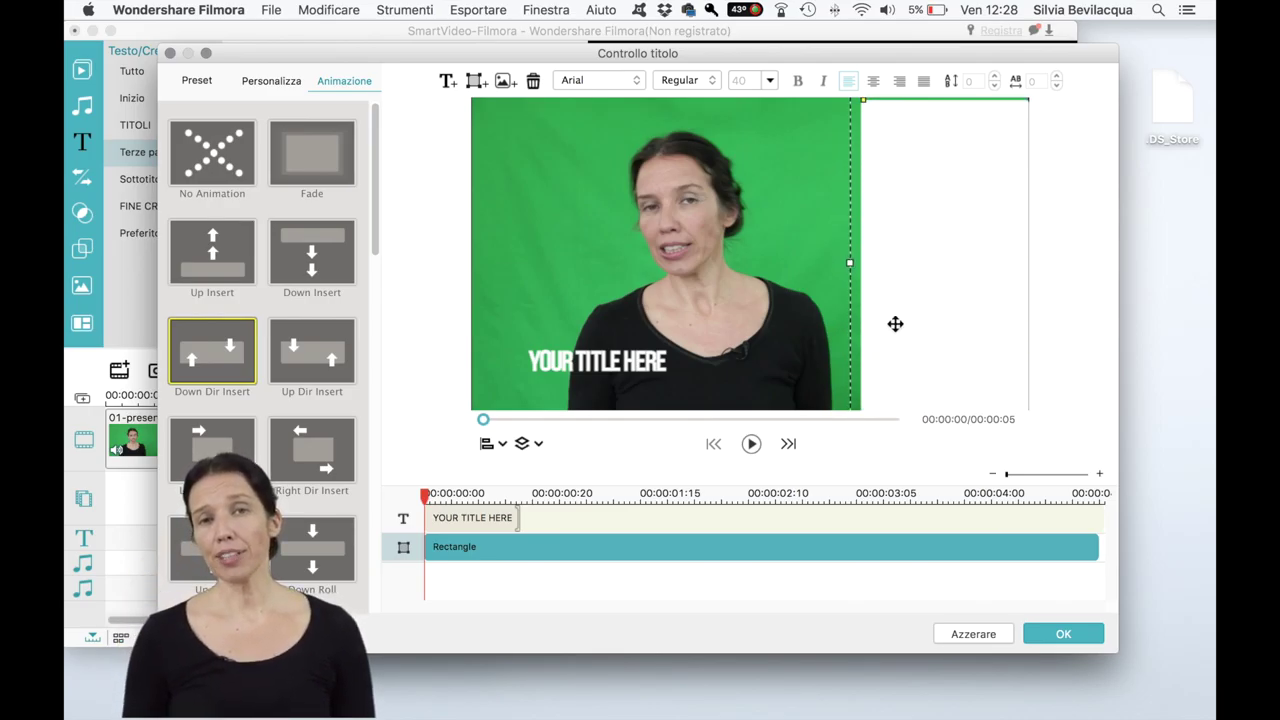
# Step: Fine-tune the rectangle's position and width to fill the image's right side, and send it behind the text
pyautogui.click(864, 104)
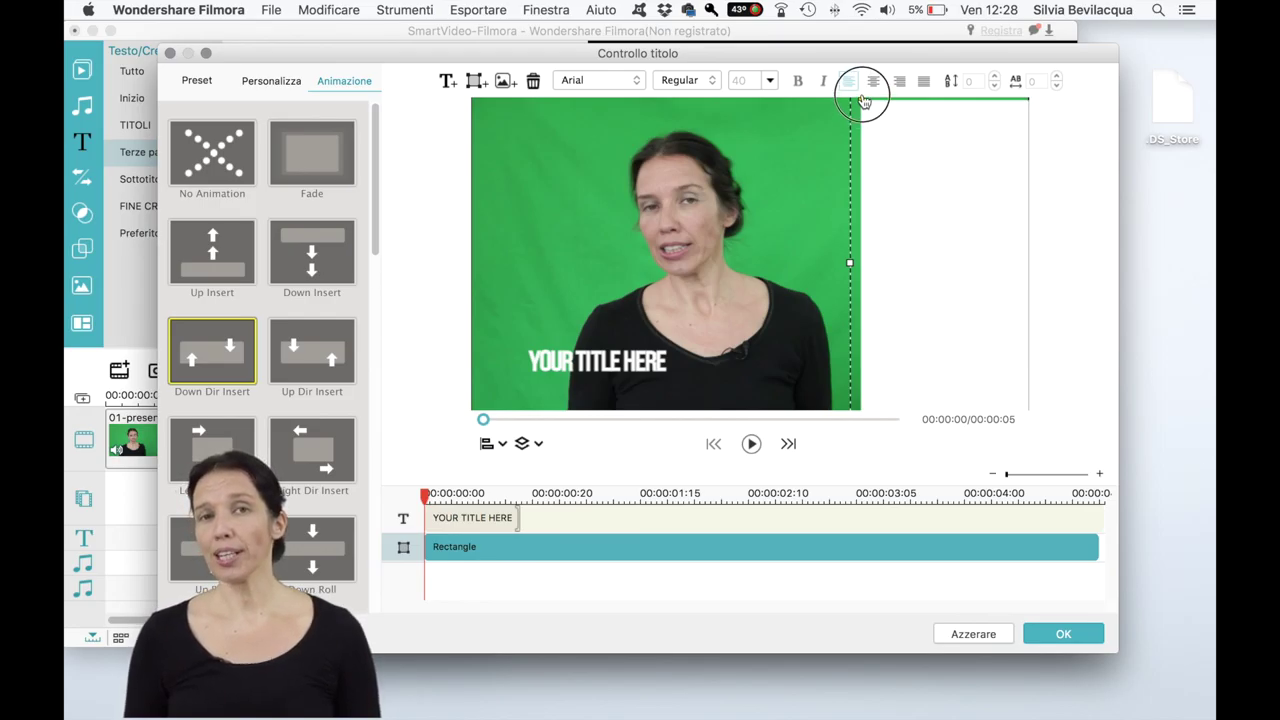
pyautogui.moveTo(959, 144)
pyautogui.mouseDown()
pyautogui.moveTo(940, 146)
pyautogui.moveTo(943, 134)
pyautogui.mouseUp()
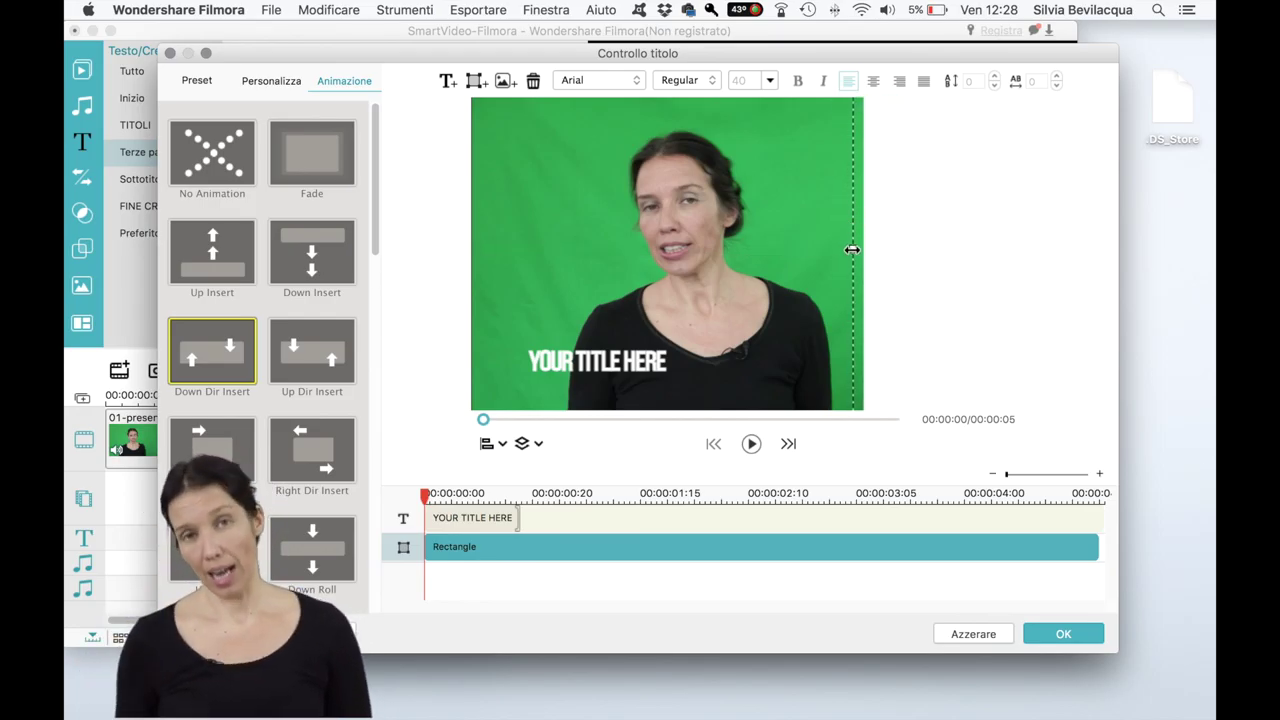
pyautogui.moveTo(853, 250); pyautogui.dragTo(848, 250)
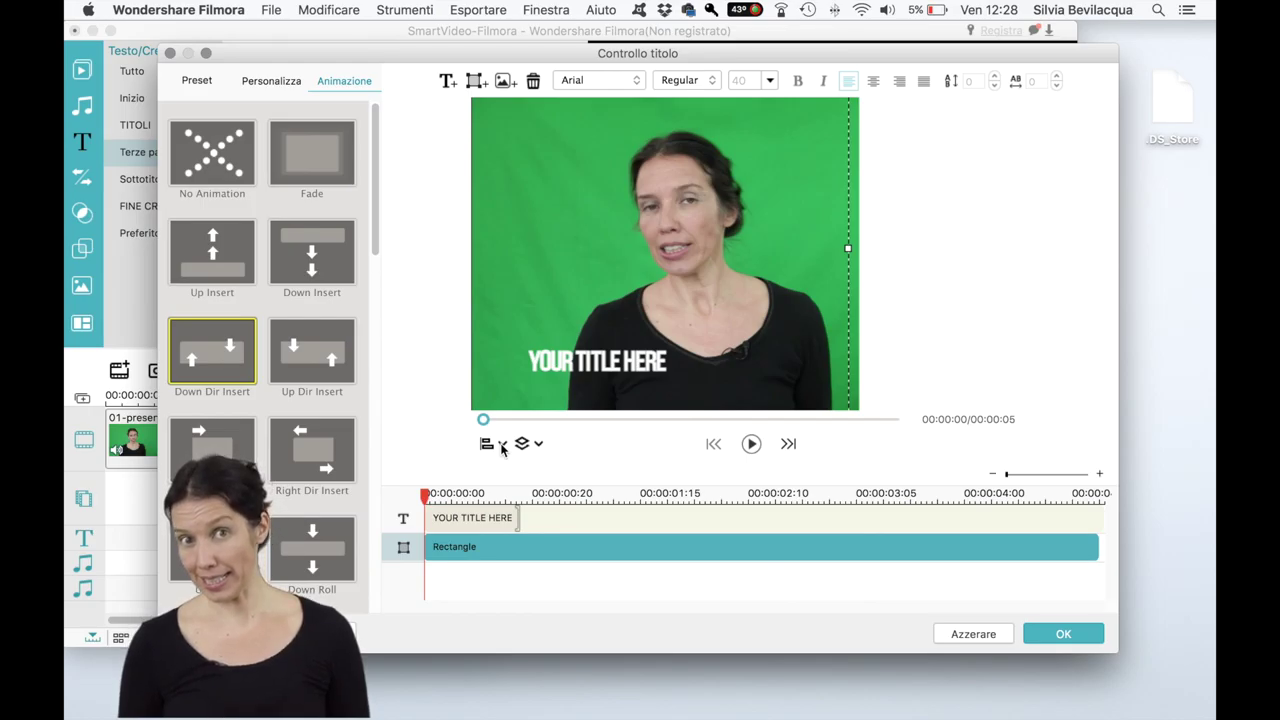
pyautogui.click(538, 446)
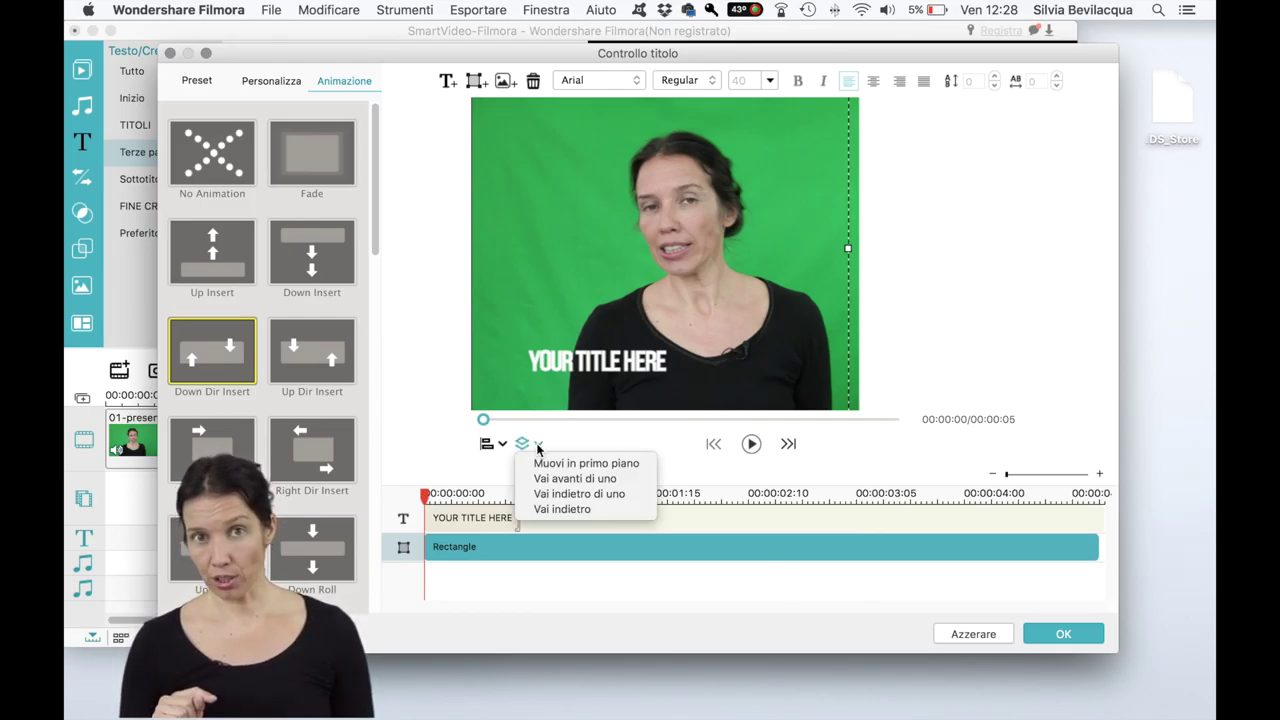
pyautogui.click(571, 509)
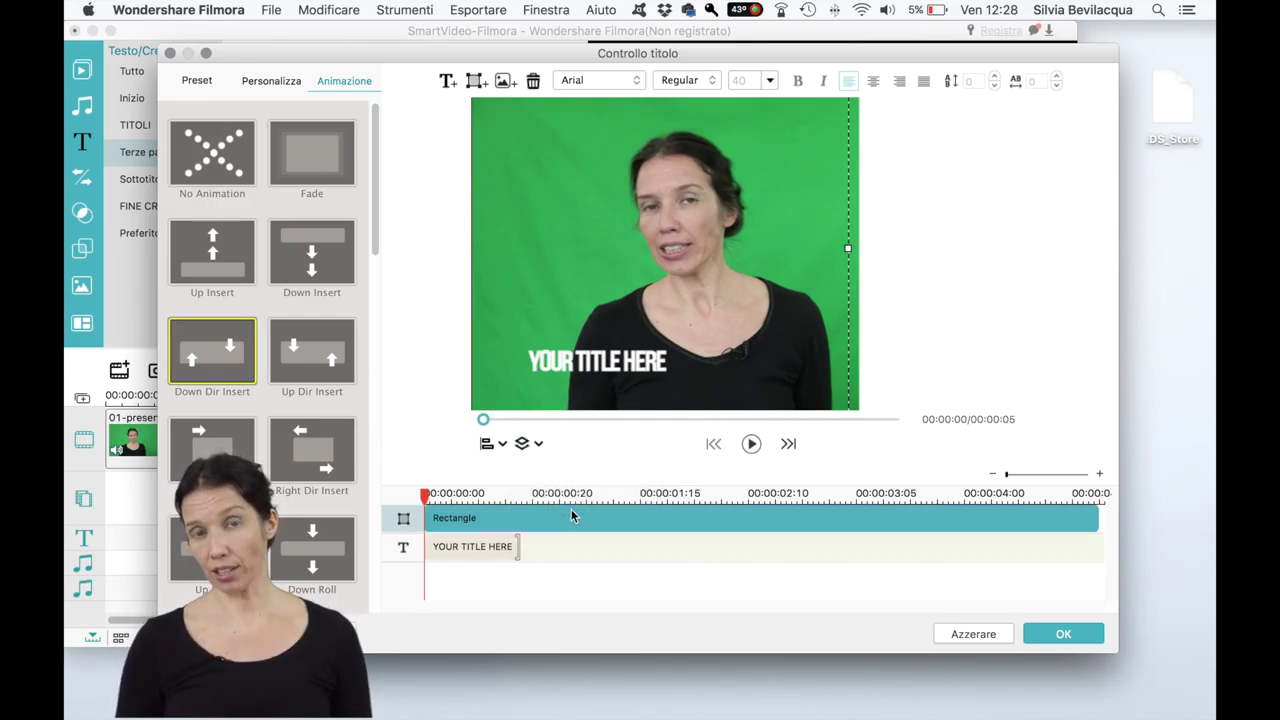
# Step: Set the font style of the 1 TITOLI text to Light
pyautogui.click(607, 352)
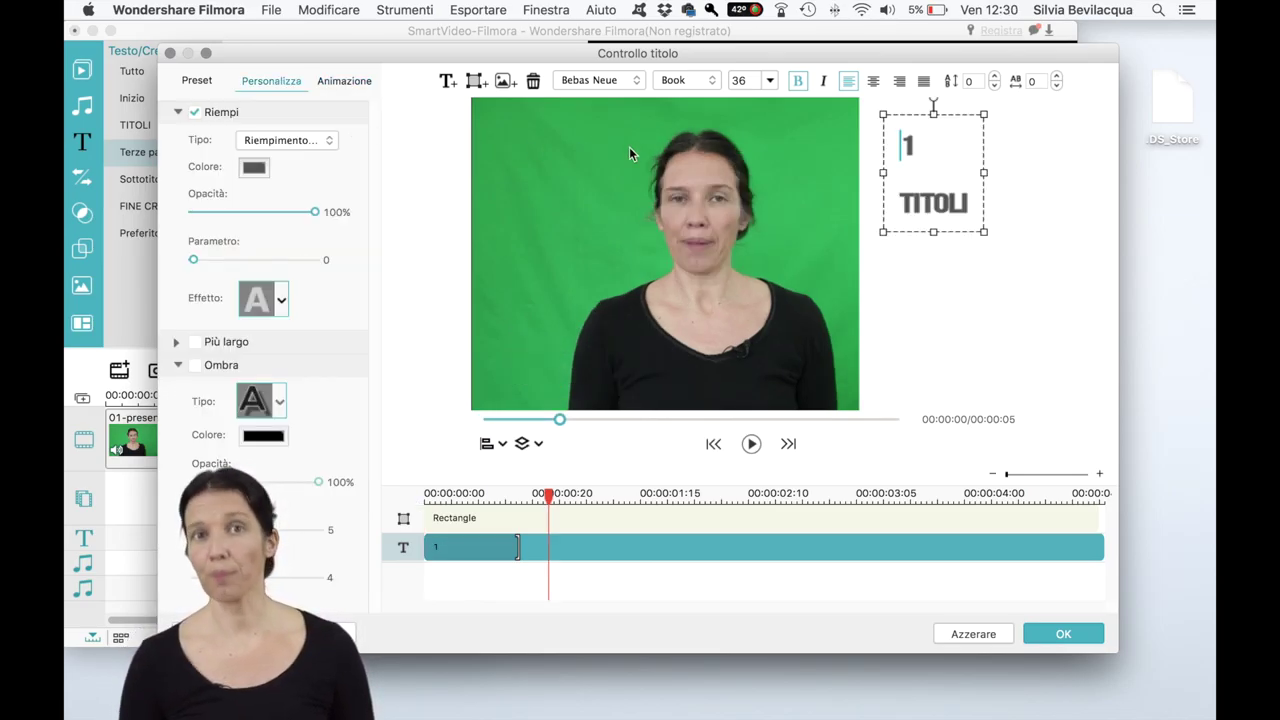
pyautogui.click(714, 85)
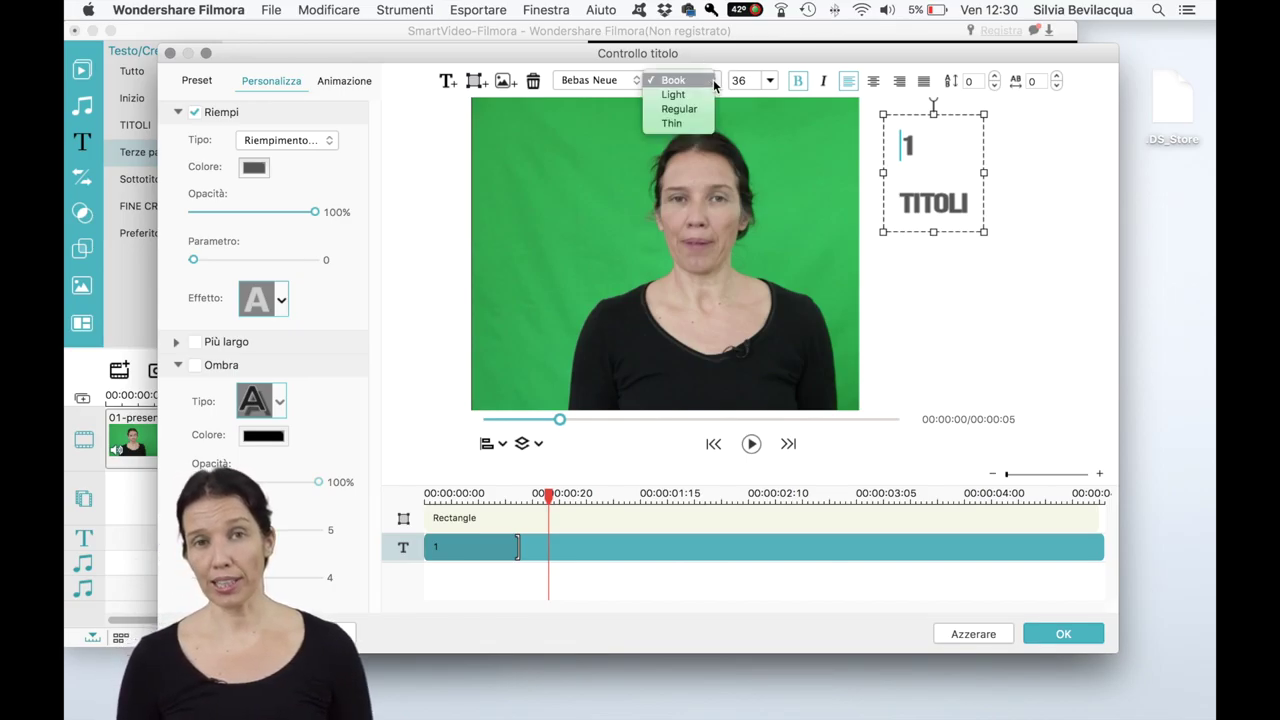
pyautogui.click(694, 91)
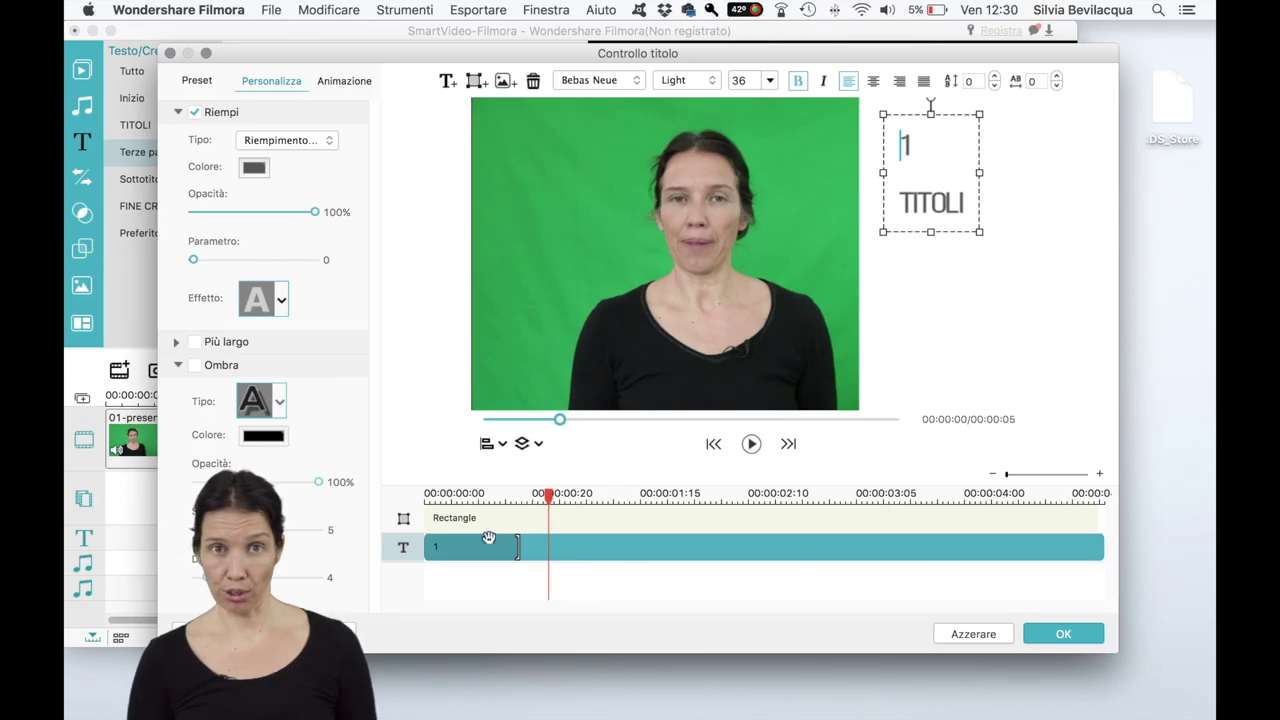
# Step: Apply the Right Dir Insert animation to the rectangle and preview it from the start of the title
pyautogui.moveTo(545, 500); pyautogui.dragTo(346, 491)
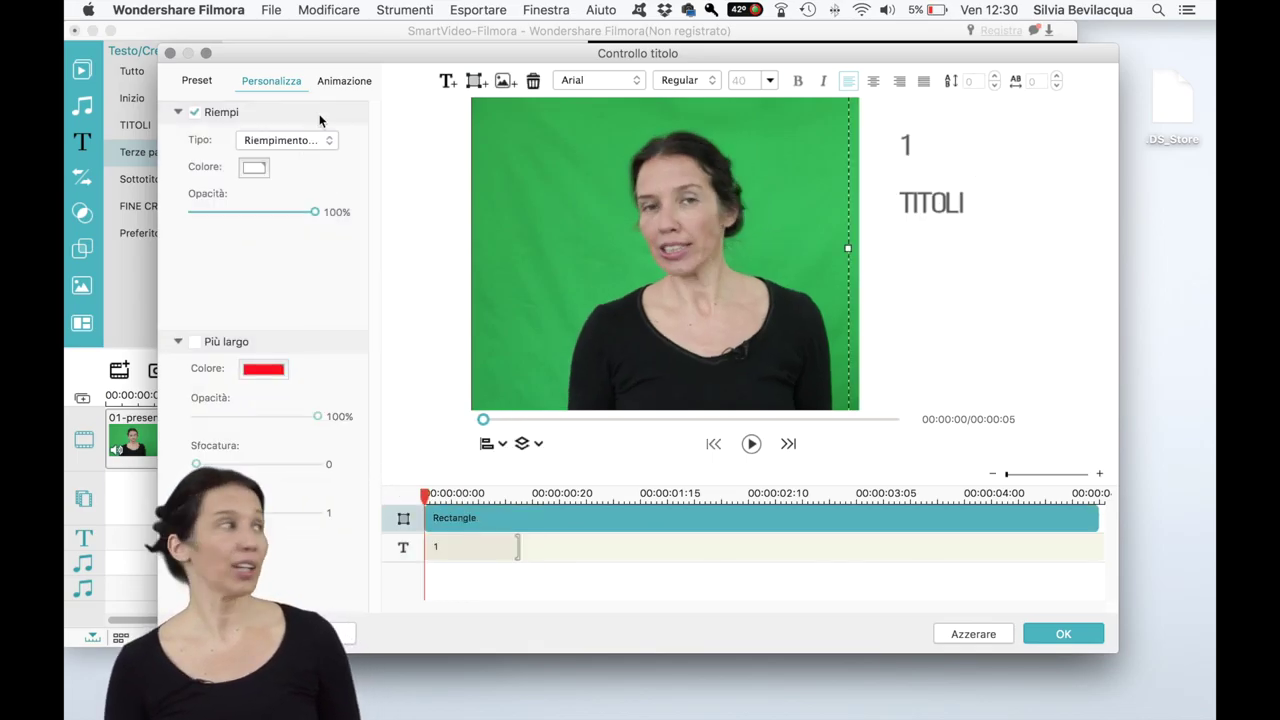
pyautogui.click(343, 81)
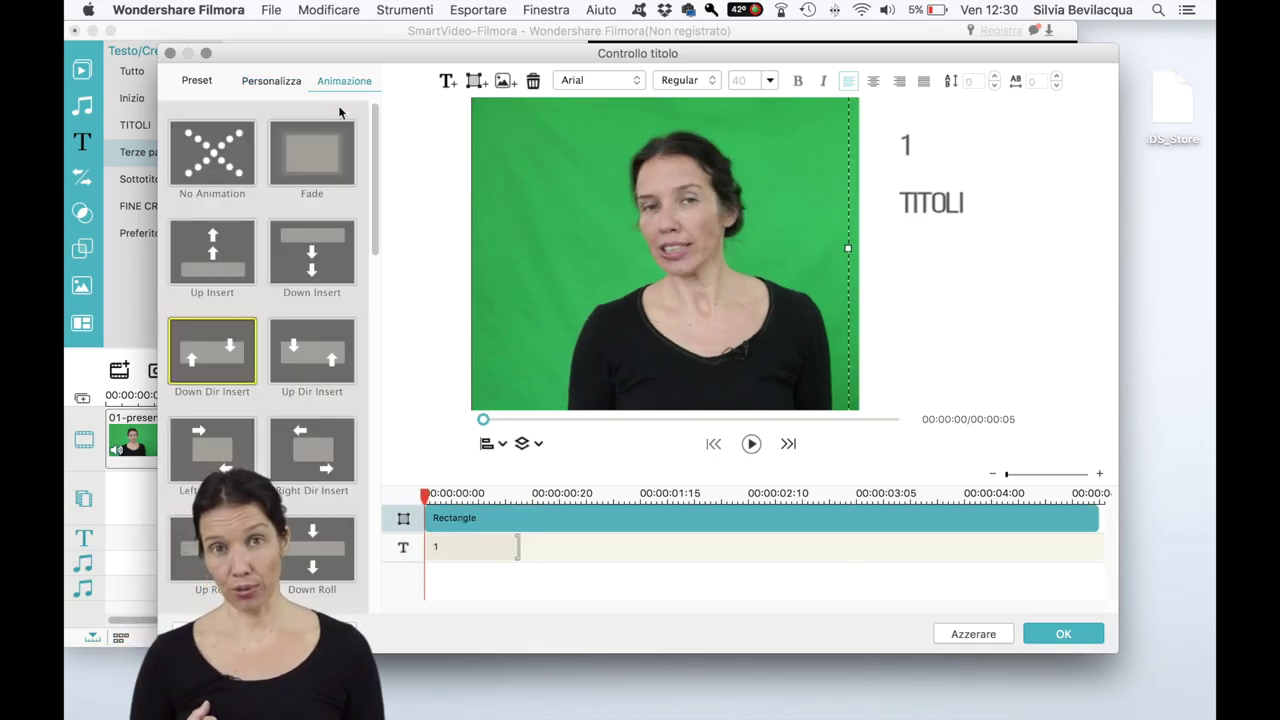
pyautogui.click(322, 450)
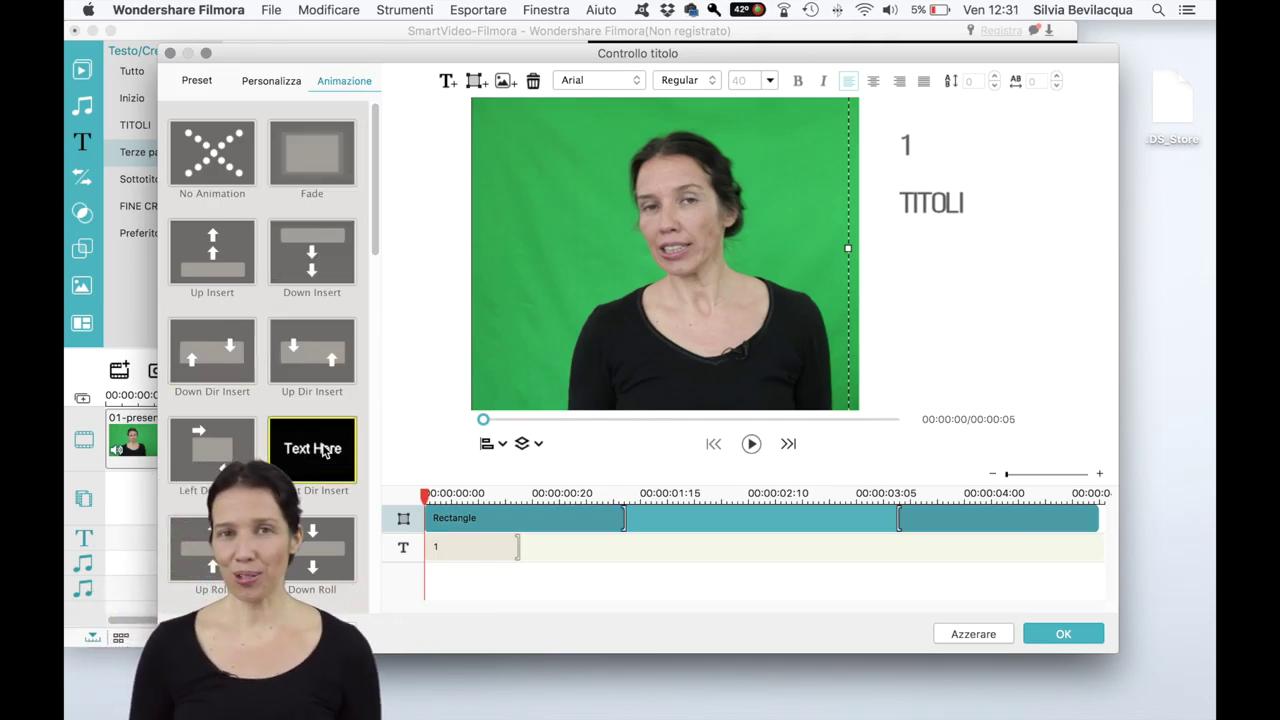
pyautogui.click(751, 444)
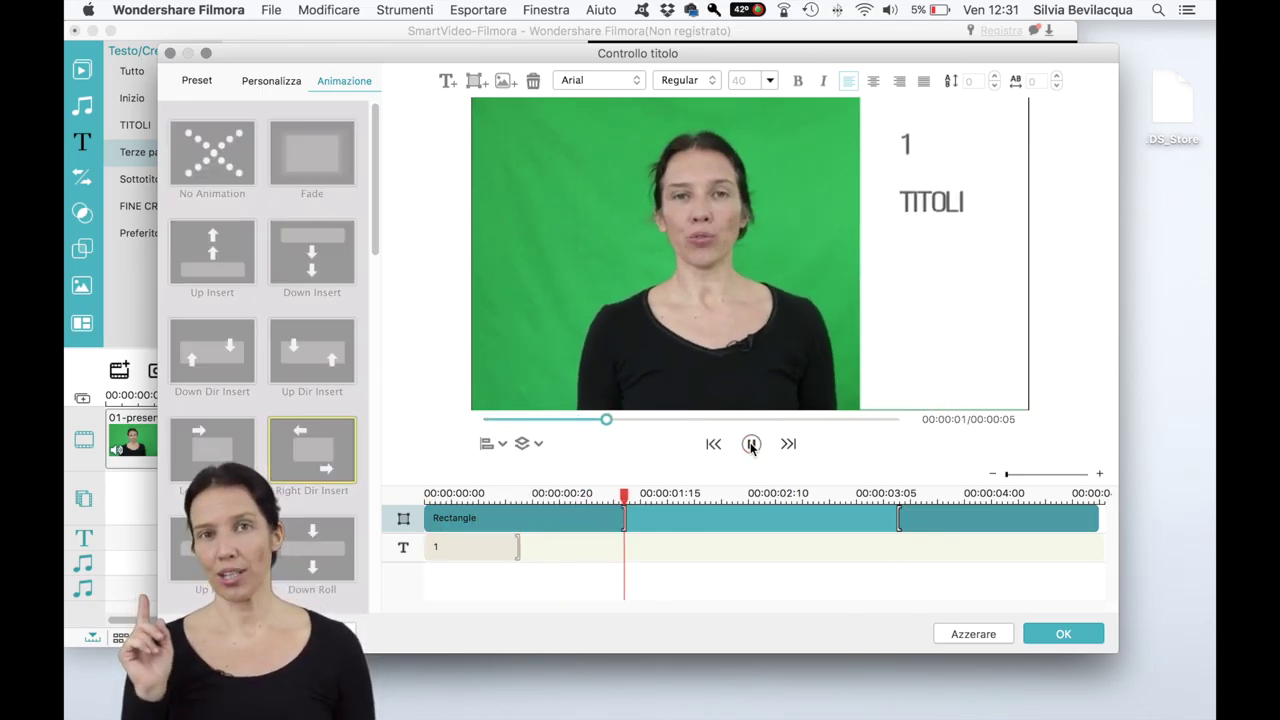
pyautogui.click(751, 444)
# Step: Shorten the rectangle's entrance and exit animations, playing the title from the start to check the faster entrance
pyautogui.moveTo(640, 493); pyautogui.dragTo(372, 506)
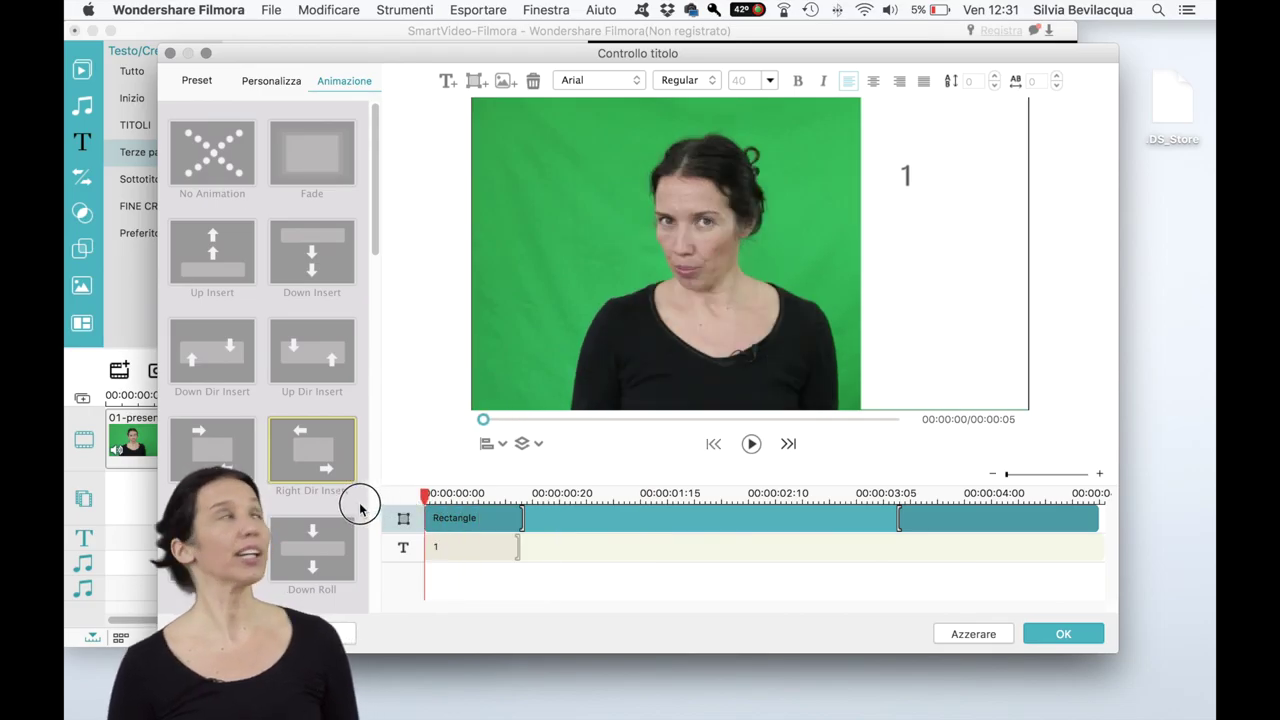
pyautogui.click(751, 444)
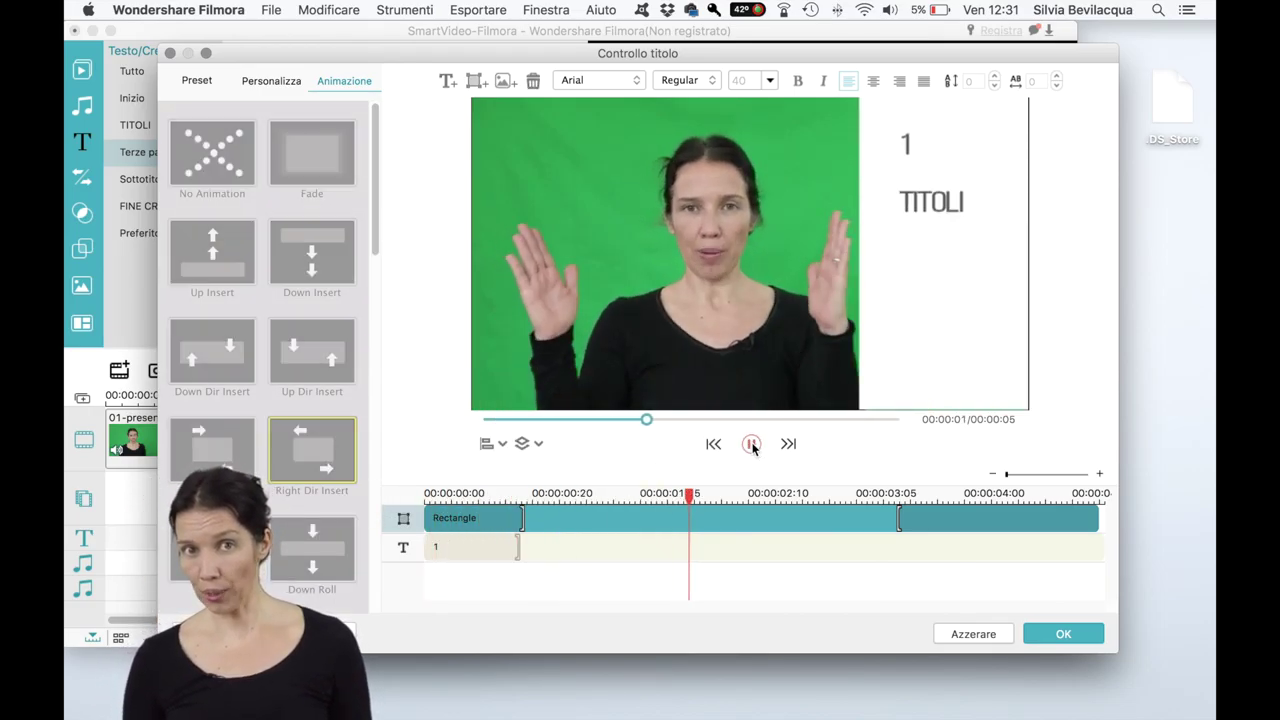
pyautogui.click(751, 444)
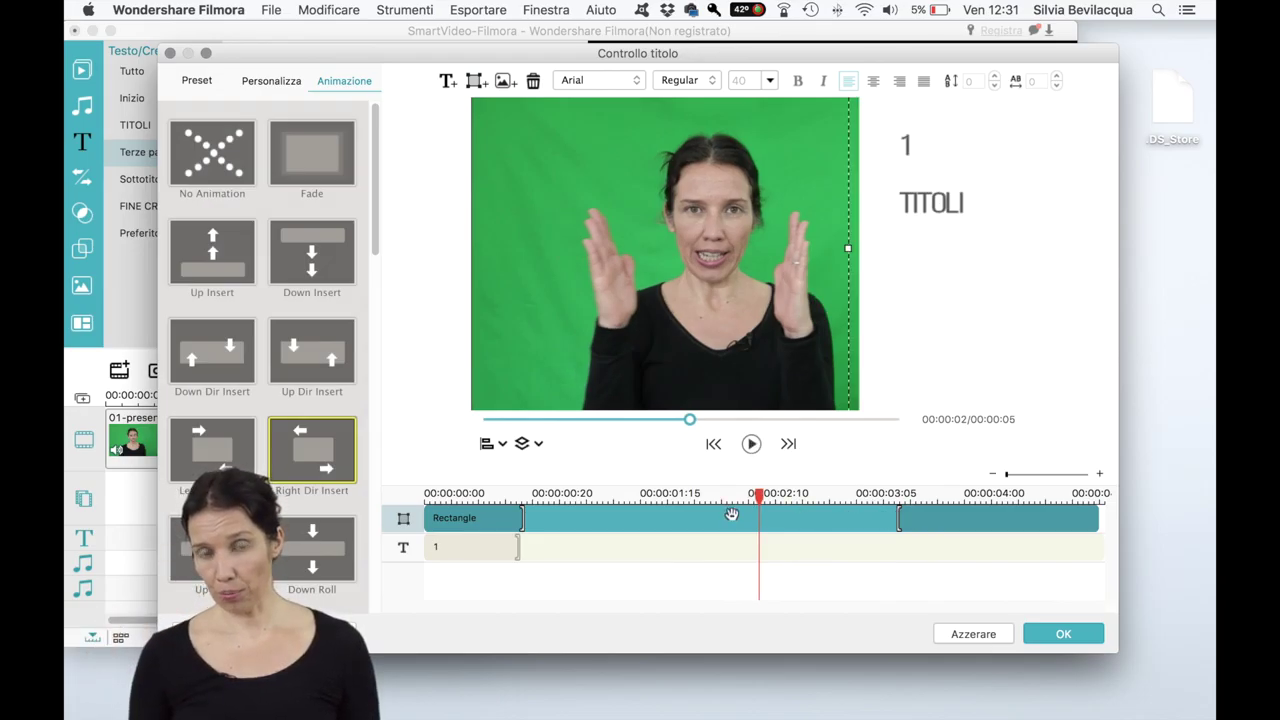
pyautogui.moveTo(927, 517); pyautogui.dragTo(1015, 516)
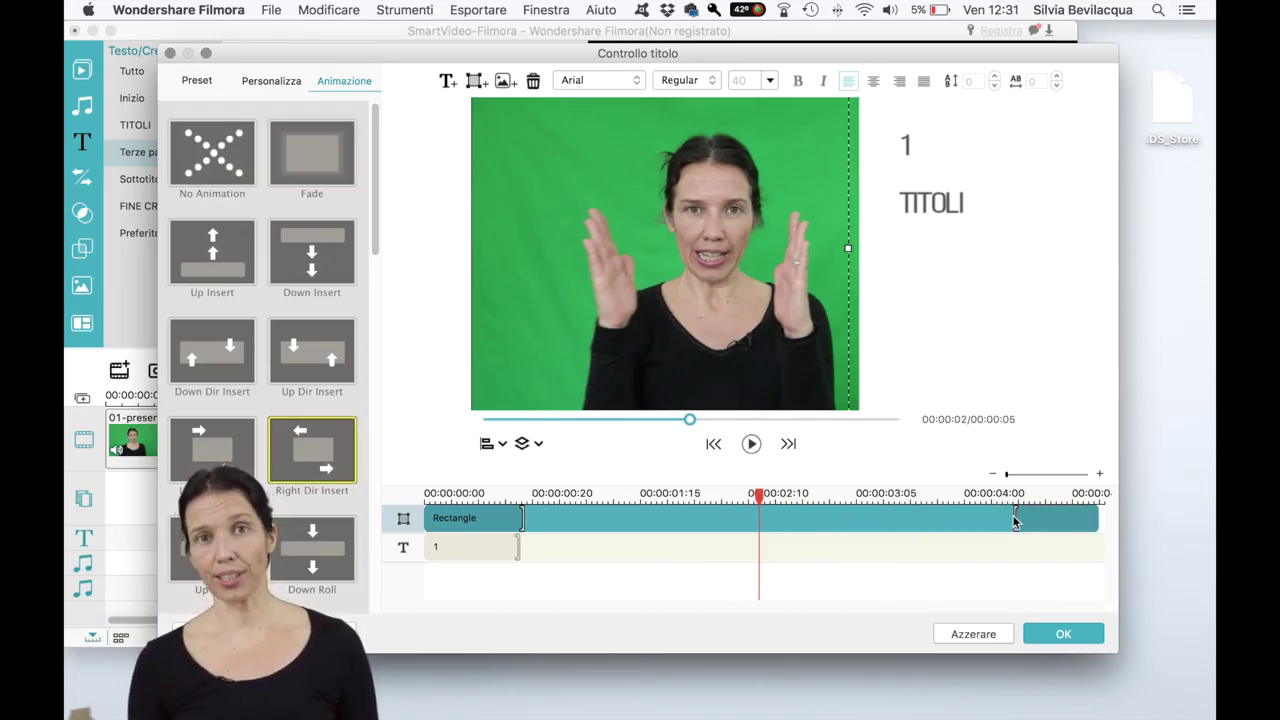
# Step: Delay the start of the 1 TITOLI text relative to the rectangle and shorten both of their entrance animations
pyautogui.click(430, 545)
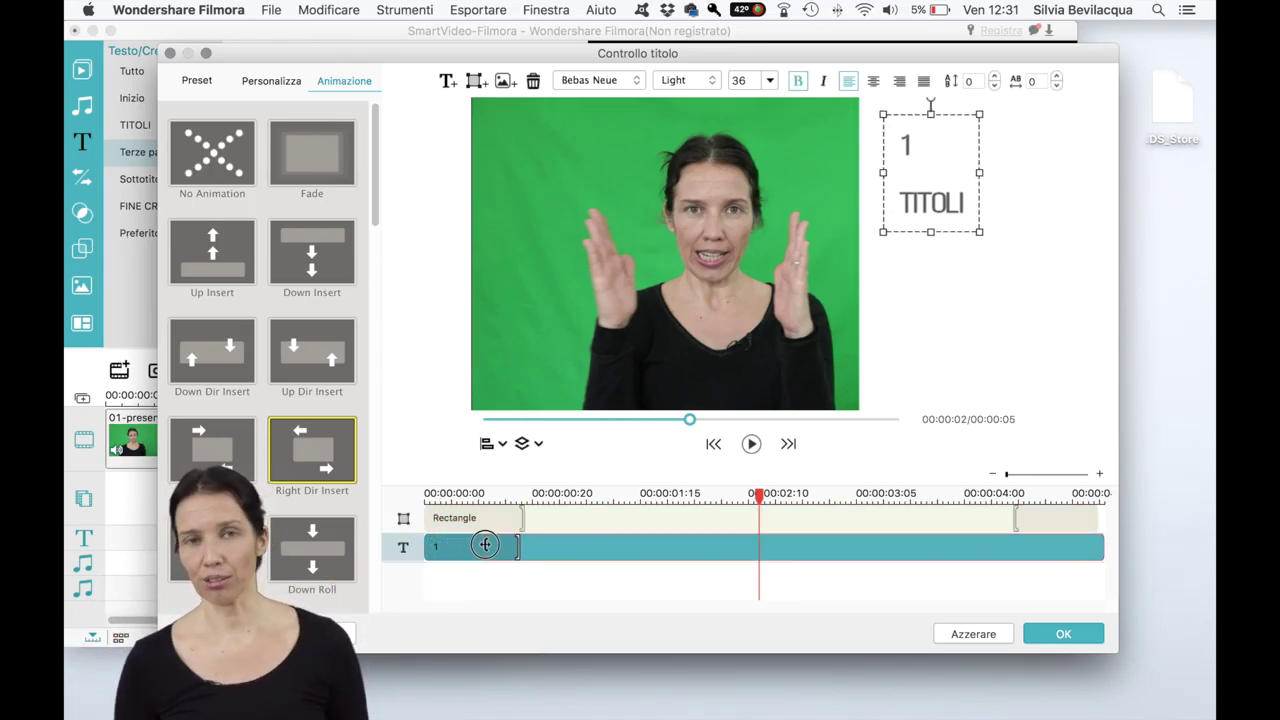
pyautogui.moveTo(485, 544); pyautogui.dragTo(545, 544)
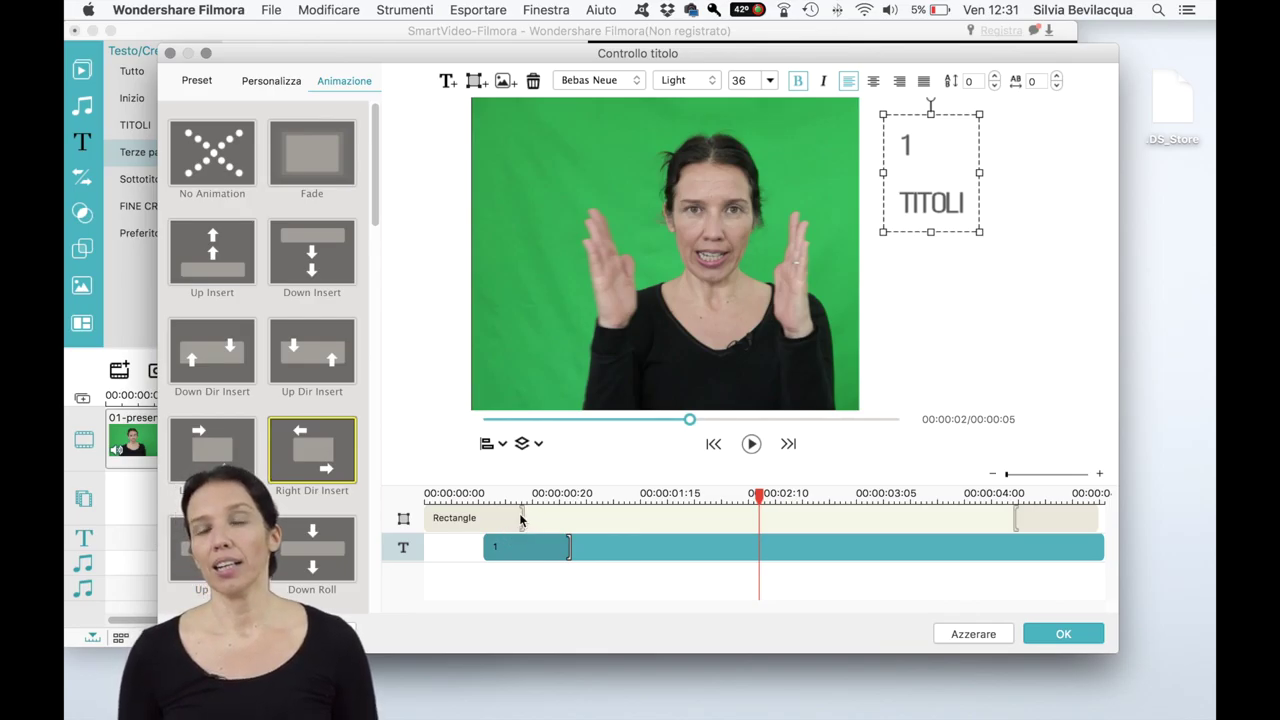
pyautogui.click(521, 518)
pyautogui.moveTo(494, 517); pyautogui.dragTo(493, 518)
pyautogui.click(567, 549)
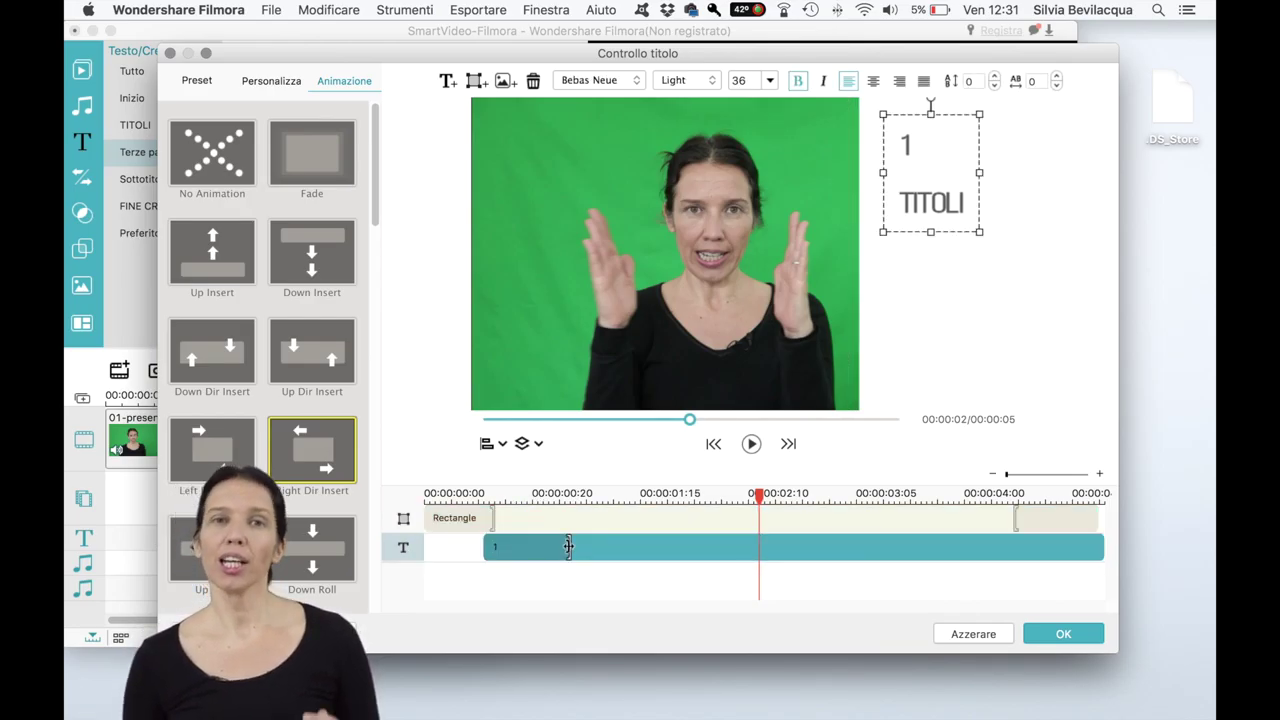
pyautogui.moveTo(566, 548); pyautogui.dragTo(545, 548)
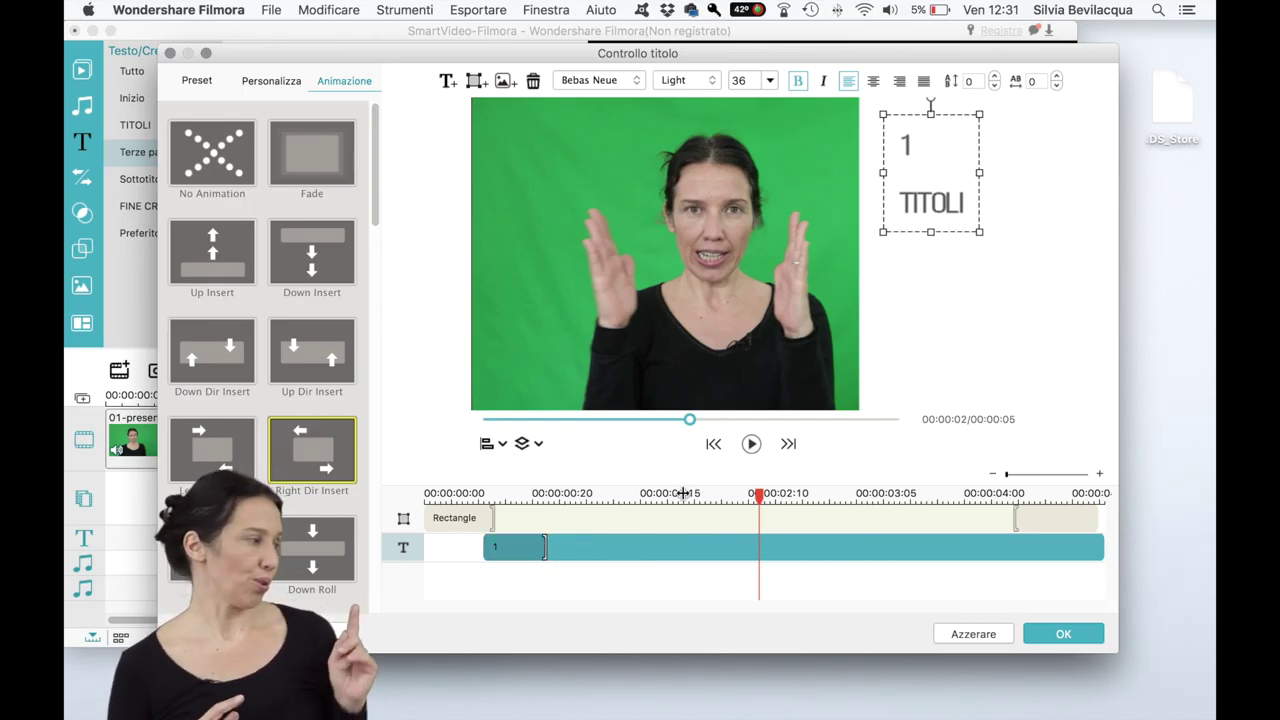
# Step: Play the title to check the timing of the rectangle and 1 TITOLI animations
pyautogui.click(398, 496)
pyautogui.click(751, 444)
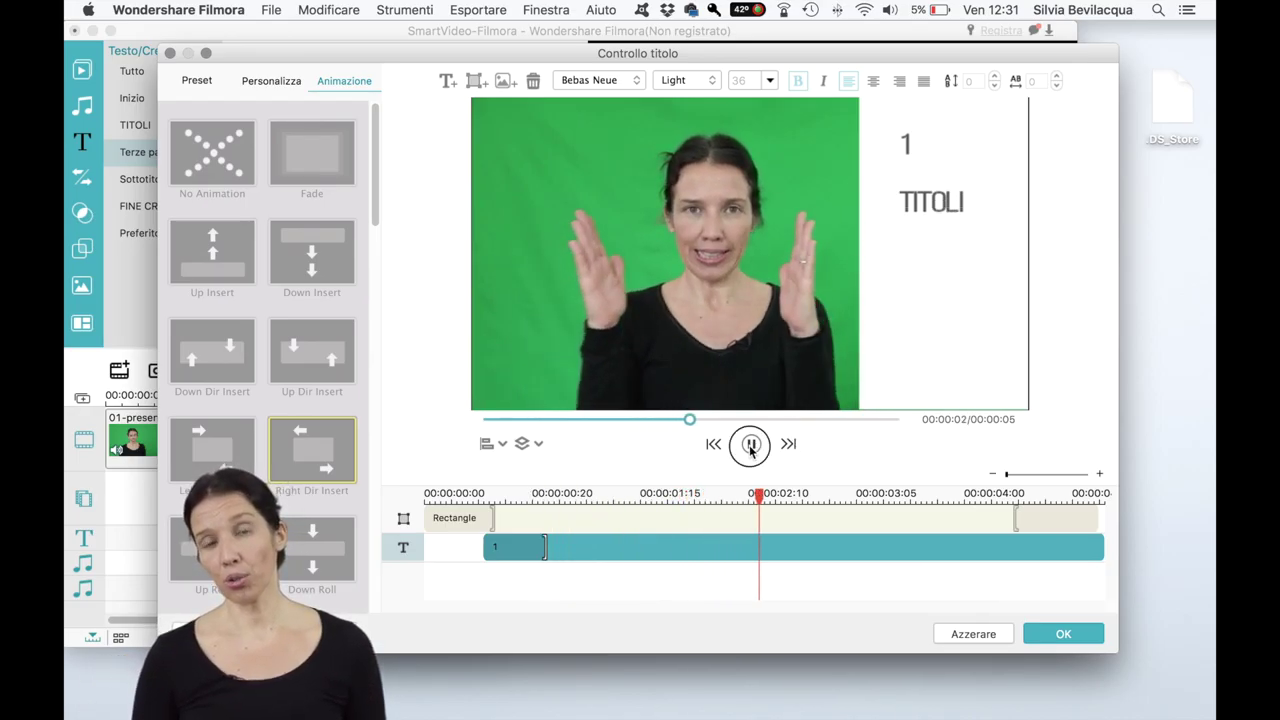
pyautogui.click(751, 444)
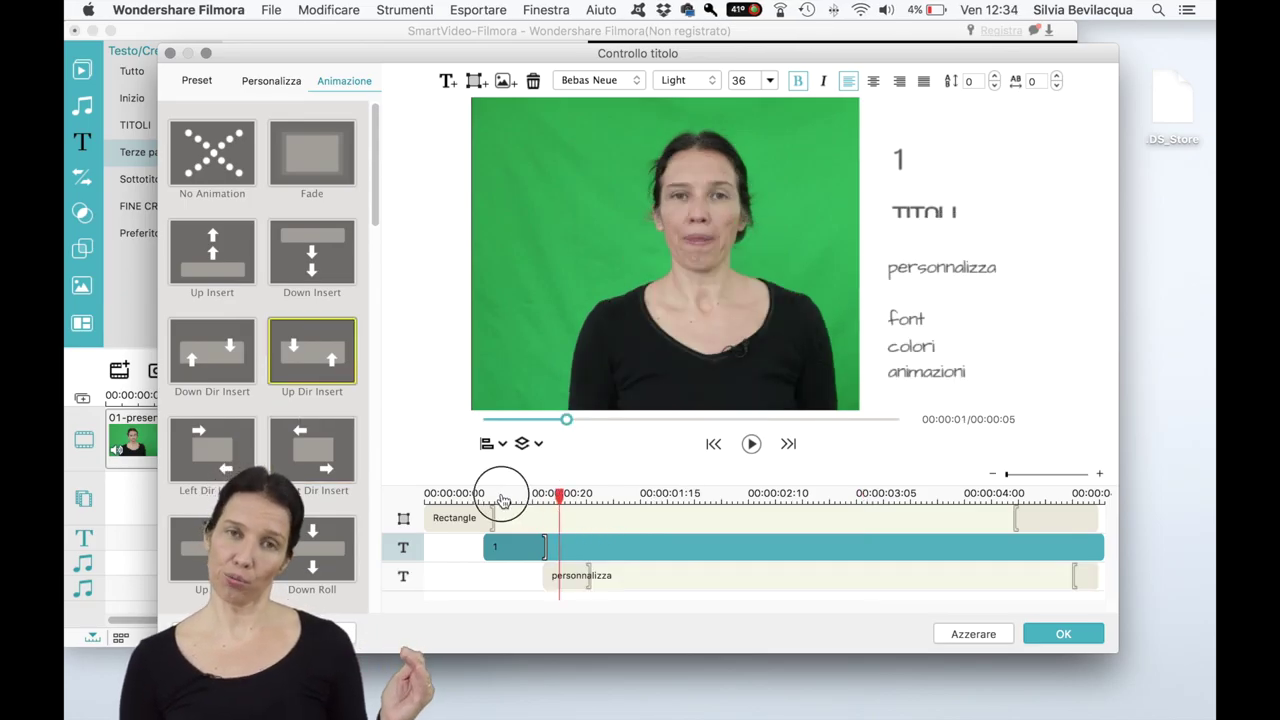
# Step: Scrub through the title to about 4 seconds and remove the exit animation from the personnalizza text
pyautogui.click(490, 493)
pyautogui.moveTo(536, 497); pyautogui.dragTo(966, 509)
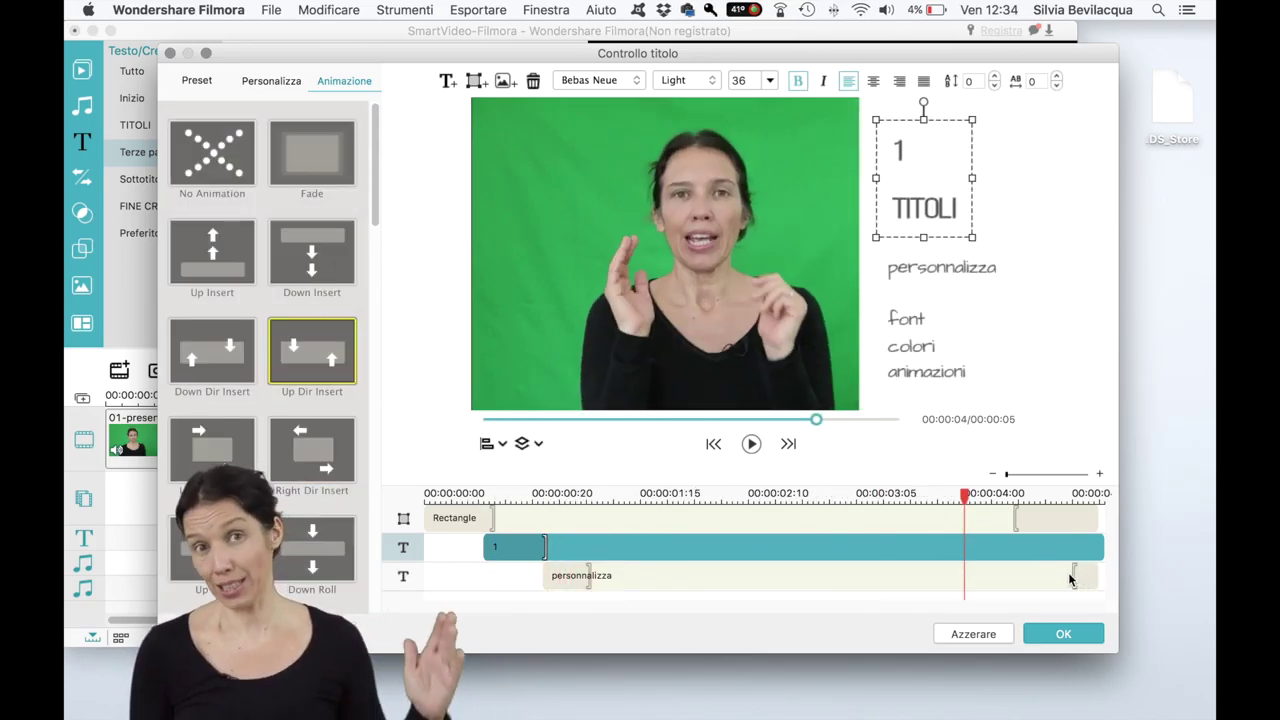
pyautogui.click(1073, 574)
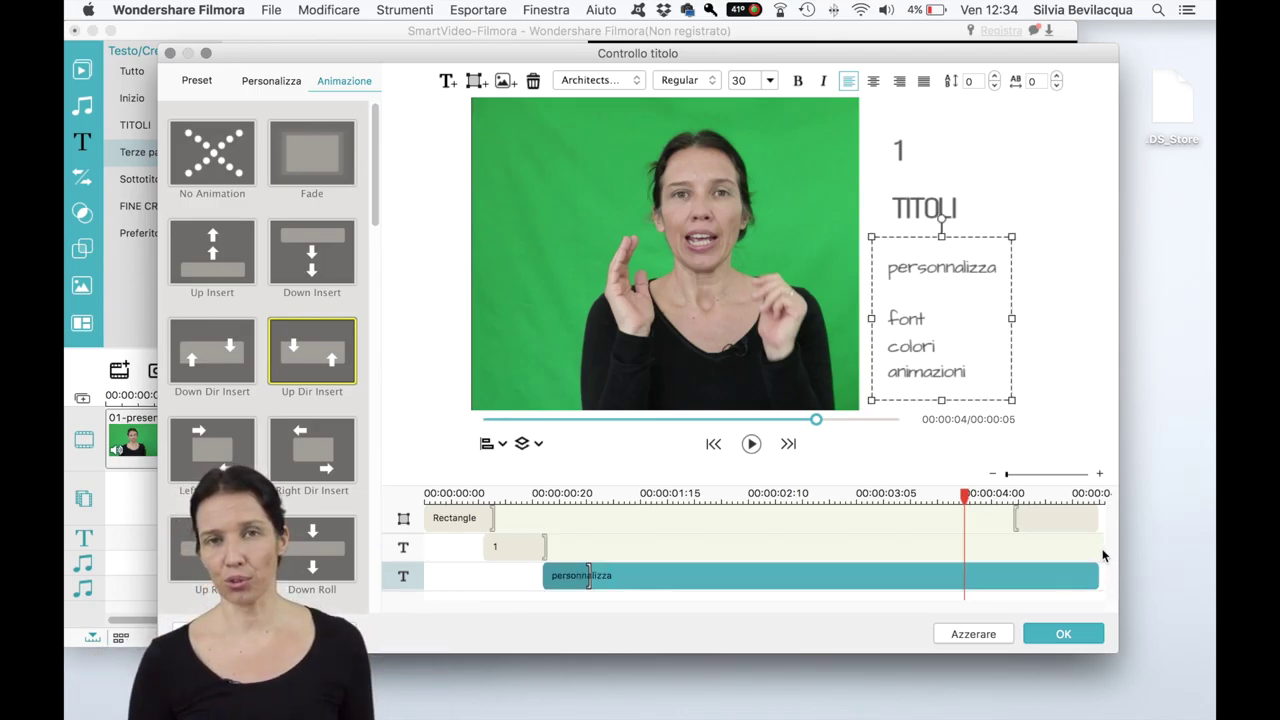
# Step: Trim the ends of the personnalizza and 1 TITOLI texts so they disappear before the rectangle exits, and shorten the rectangle's exit animation
pyautogui.click(1095, 552)
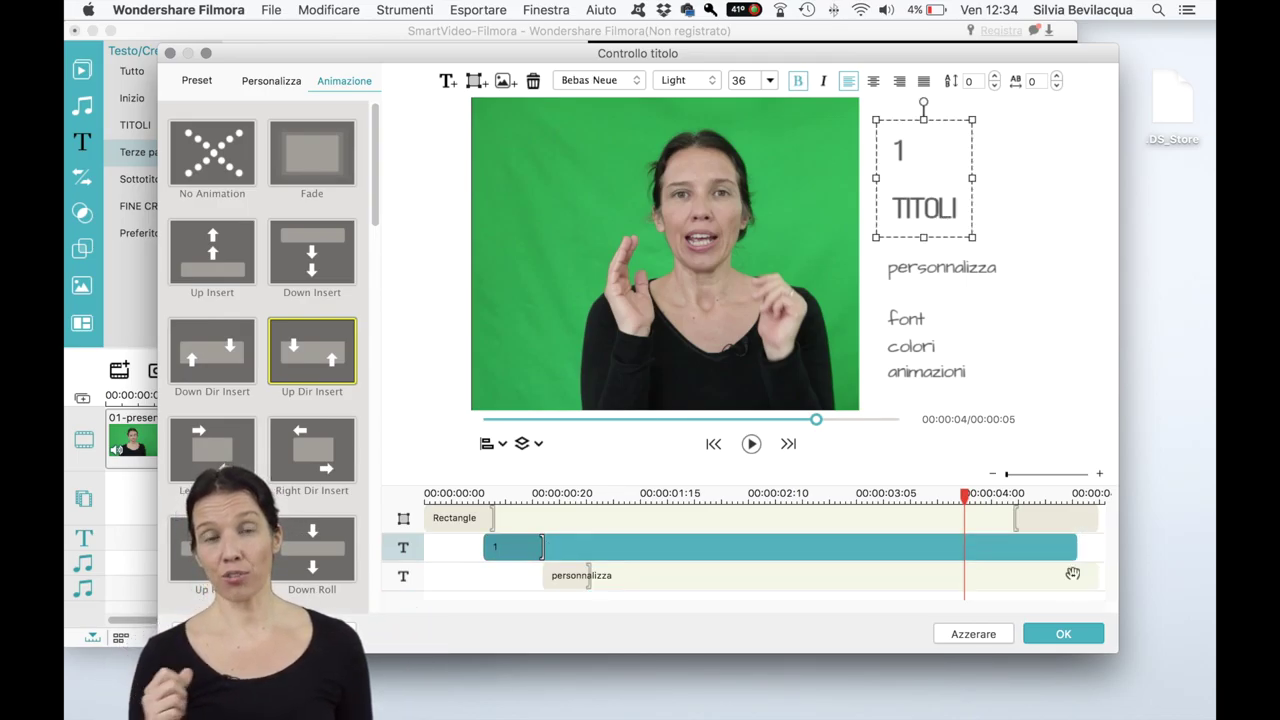
pyautogui.click(1074, 574)
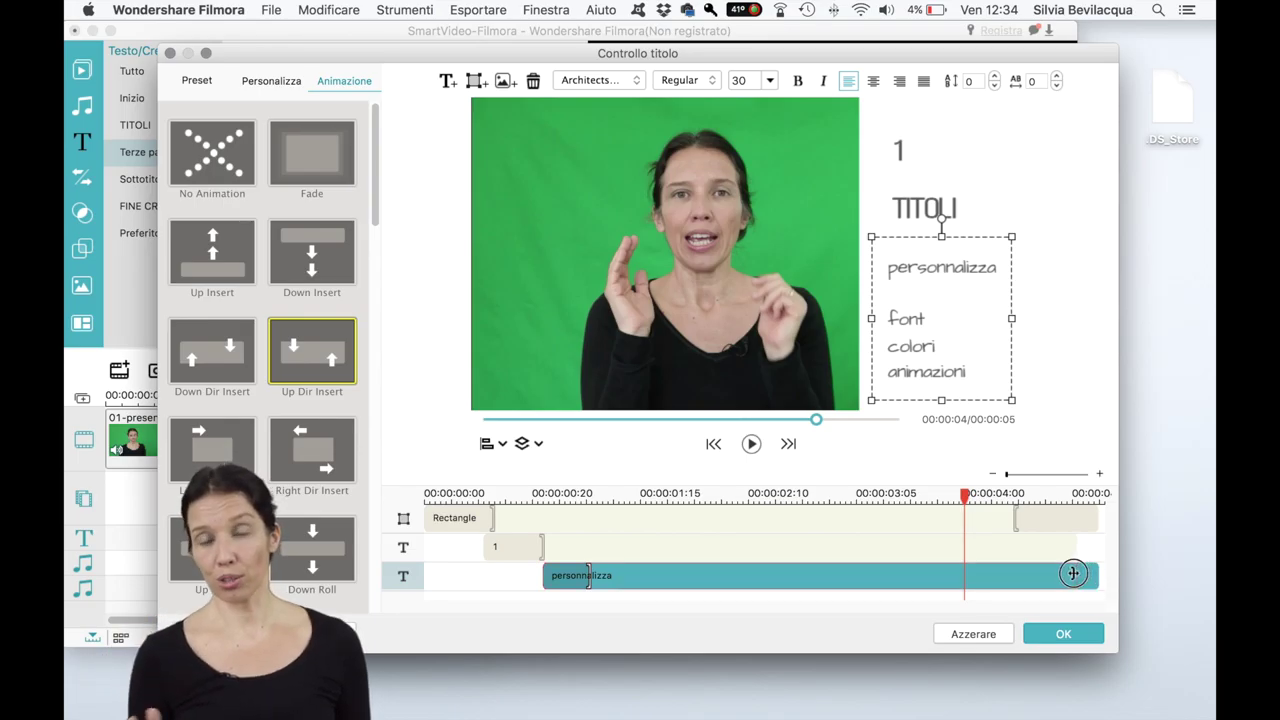
pyautogui.moveTo(1074, 573); pyautogui.dragTo(1050, 573)
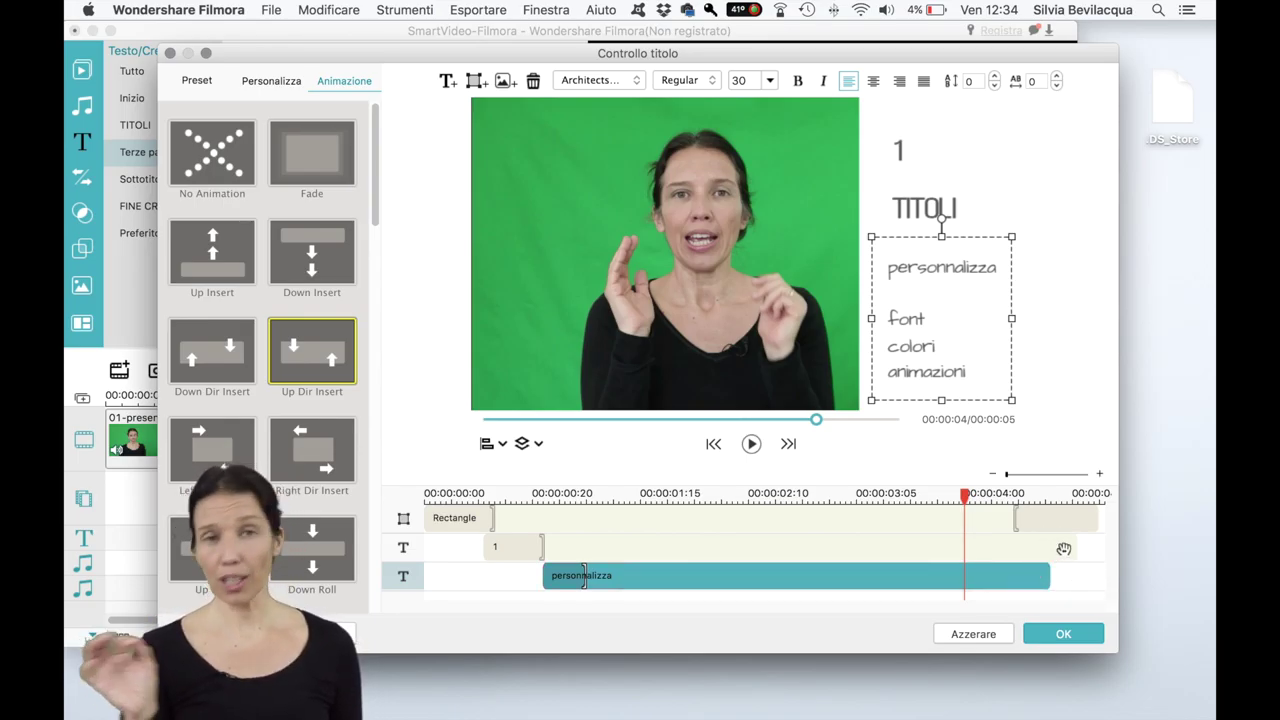
pyautogui.click(1062, 547)
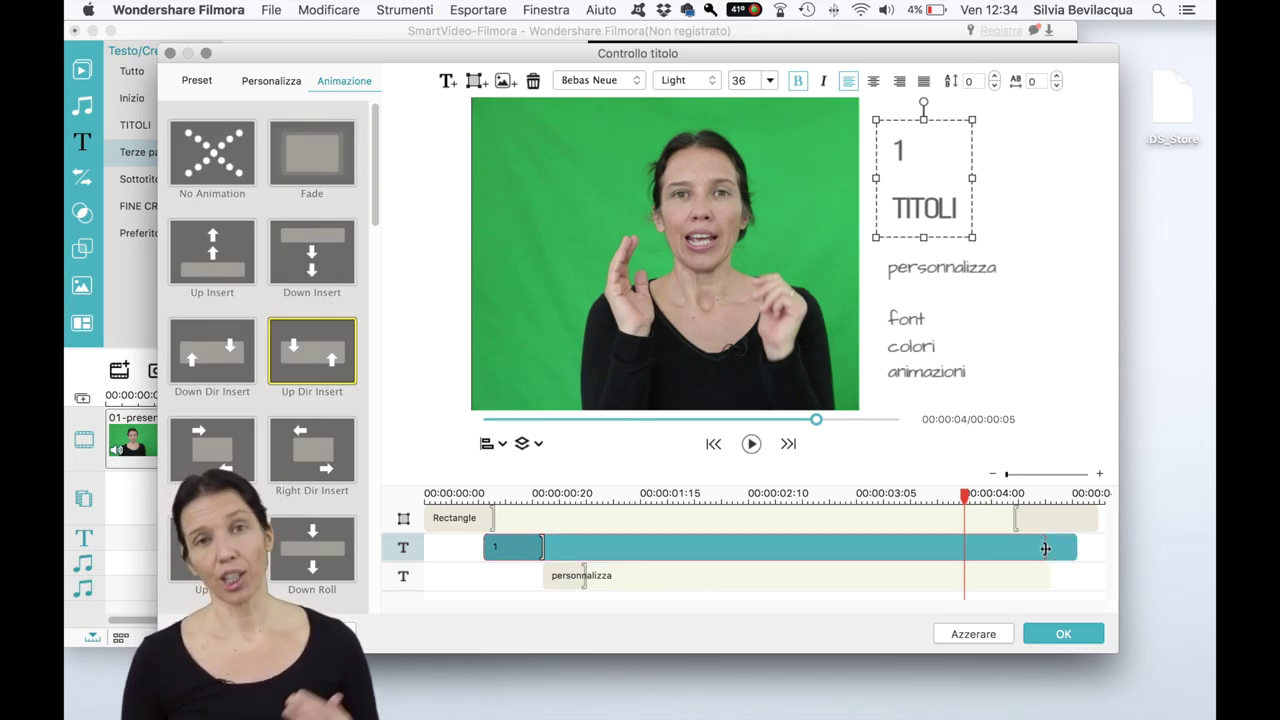
pyautogui.moveTo(1045, 548); pyautogui.dragTo(1021, 534)
pyautogui.click(1015, 520)
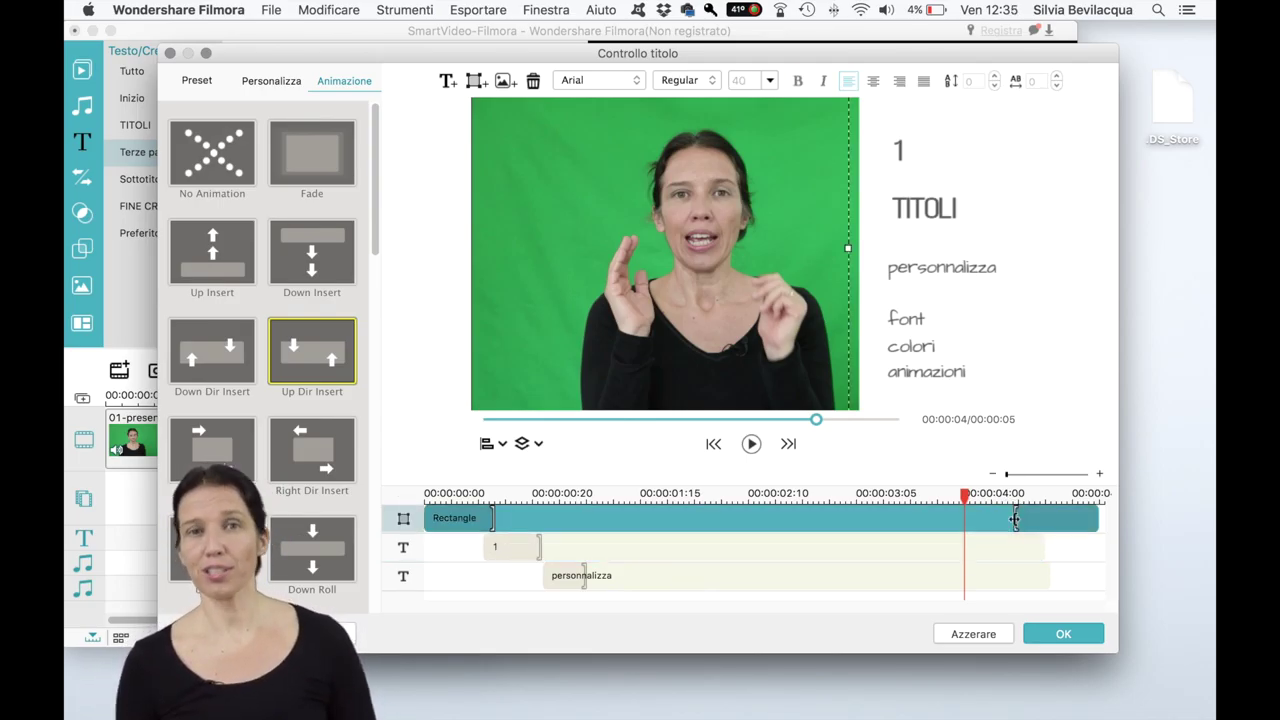
pyautogui.moveTo(1020, 518); pyautogui.dragTo(1028, 518)
# Step: Move the TITOLI heading down to just above the font, colori, animazioni list, apply the title changes and reposition the playhead near the title
pyautogui.click(919, 185)
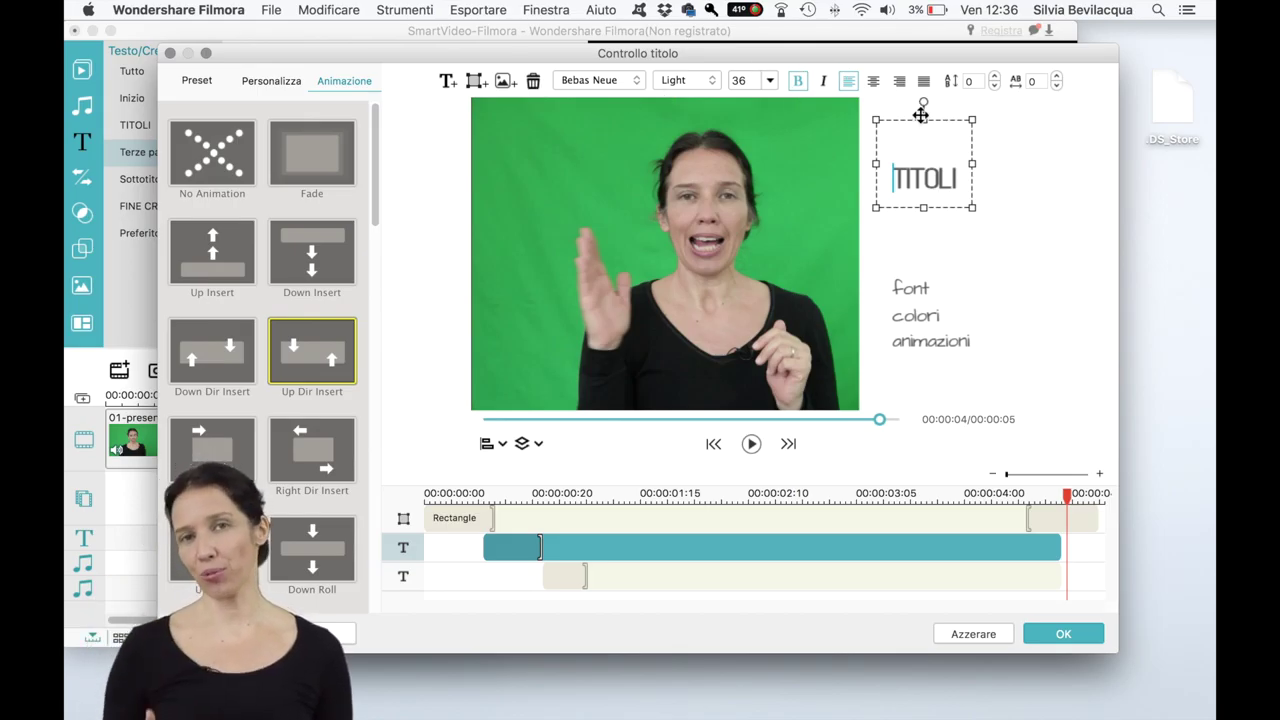
pyautogui.moveTo(921, 116); pyautogui.dragTo(922, 190)
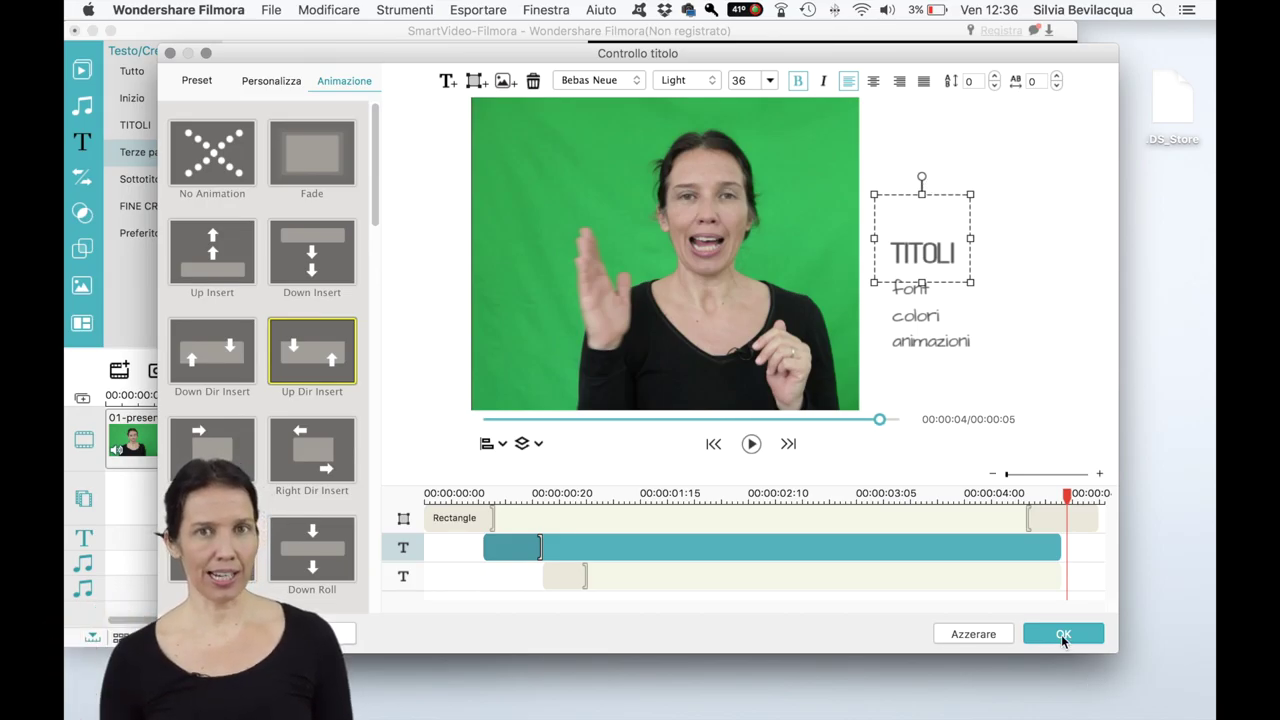
pyautogui.click(1063, 634)
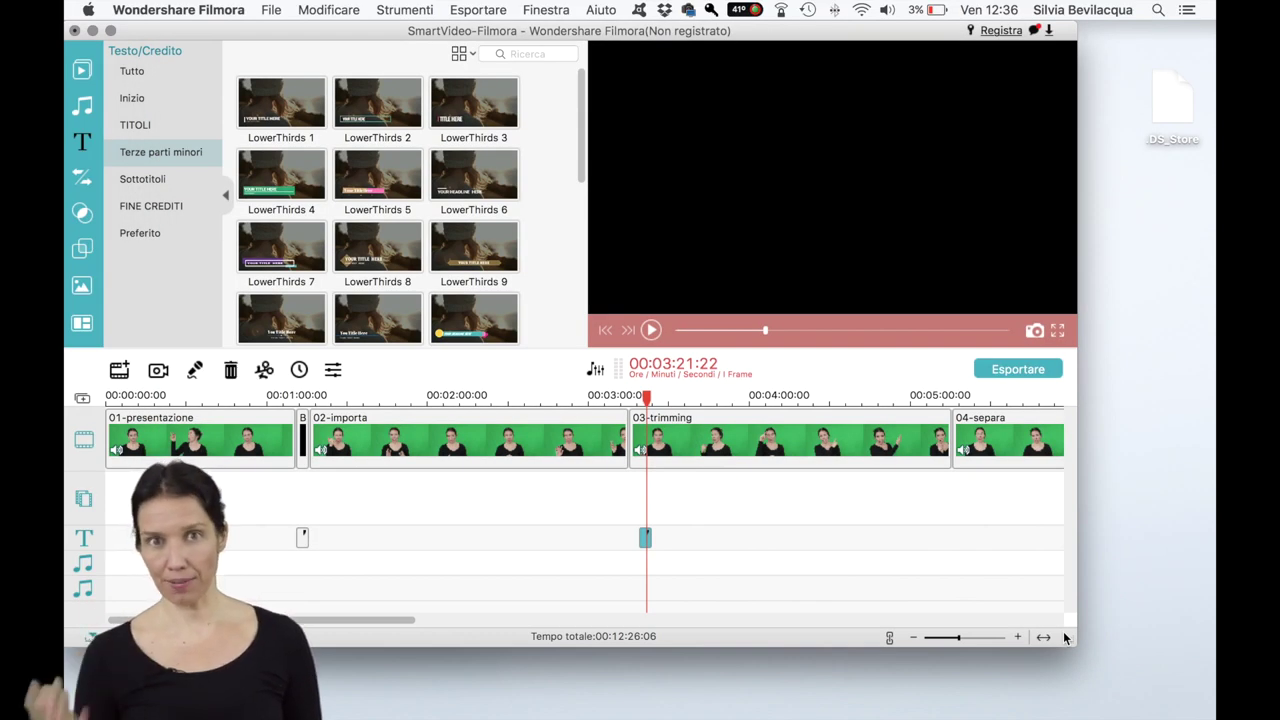
pyautogui.click(628, 399)
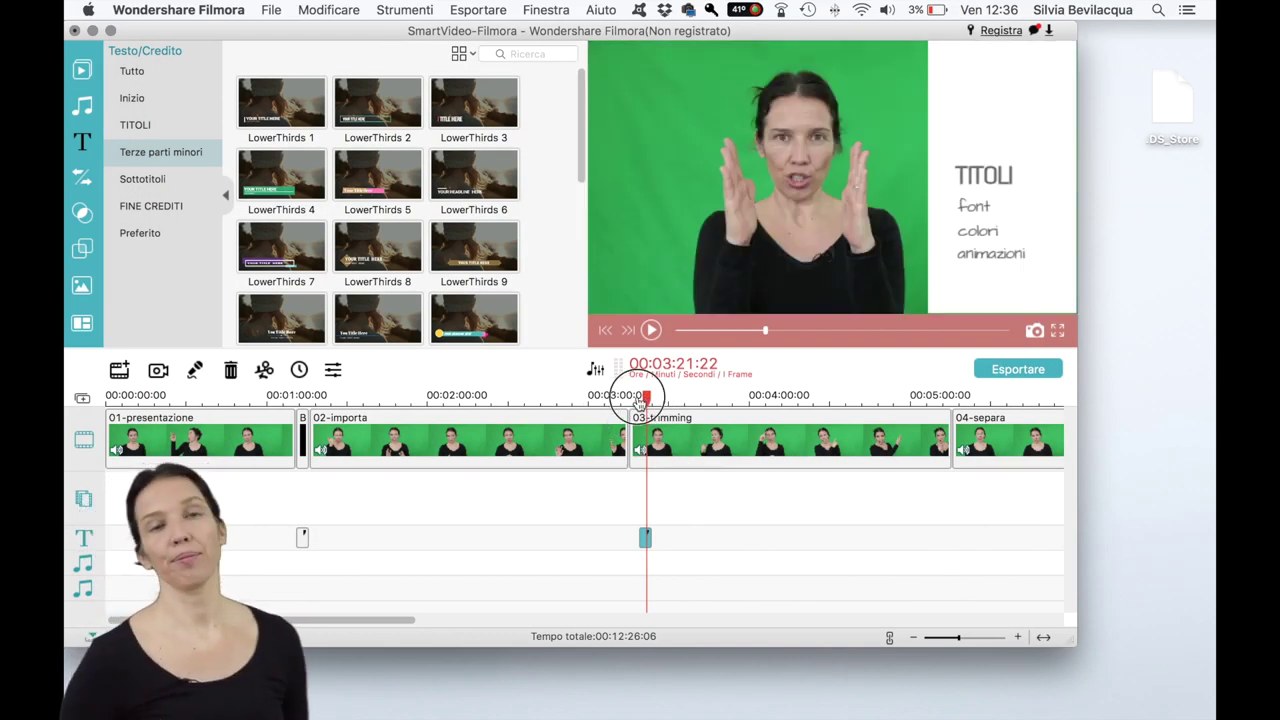
pyautogui.moveTo(628, 399); pyautogui.dragTo(630, 400)
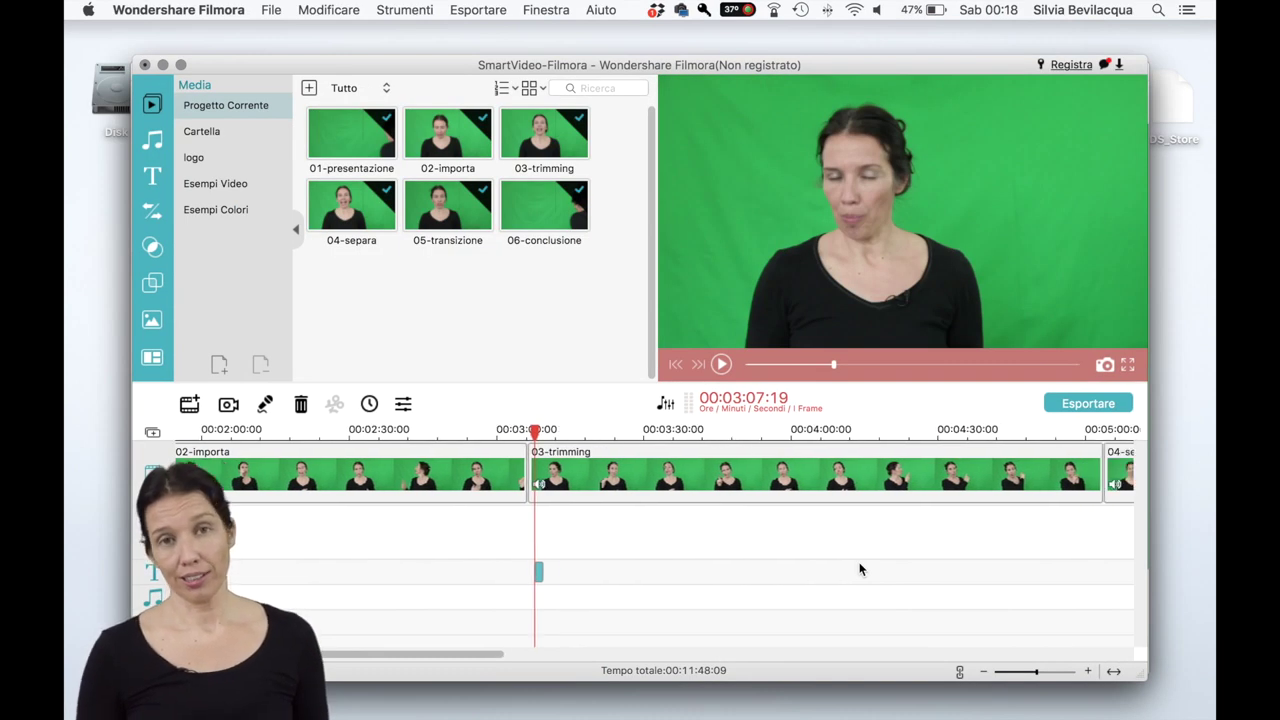
# Step: Paste the copied side-panel title onto the text track at 00:05:07:13, near the start of the 04-separa clip
pyautogui.hscroll(5, 860, 569)
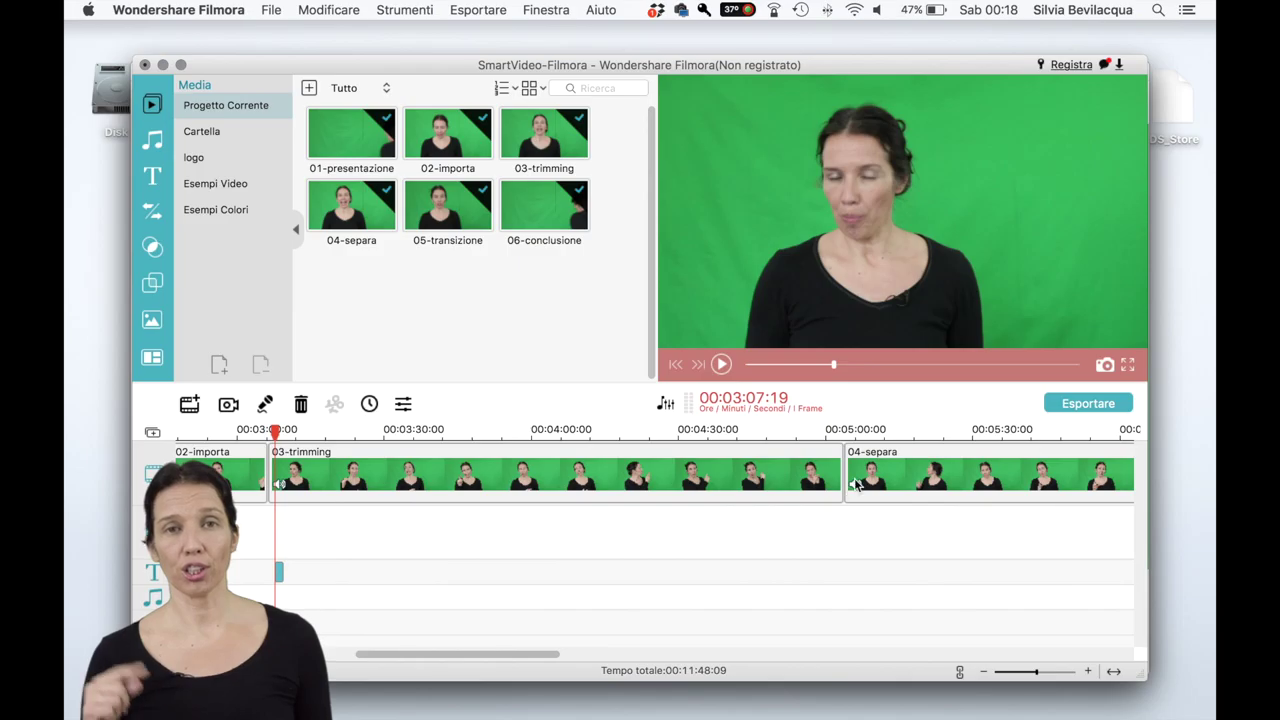
pyautogui.click(861, 432)
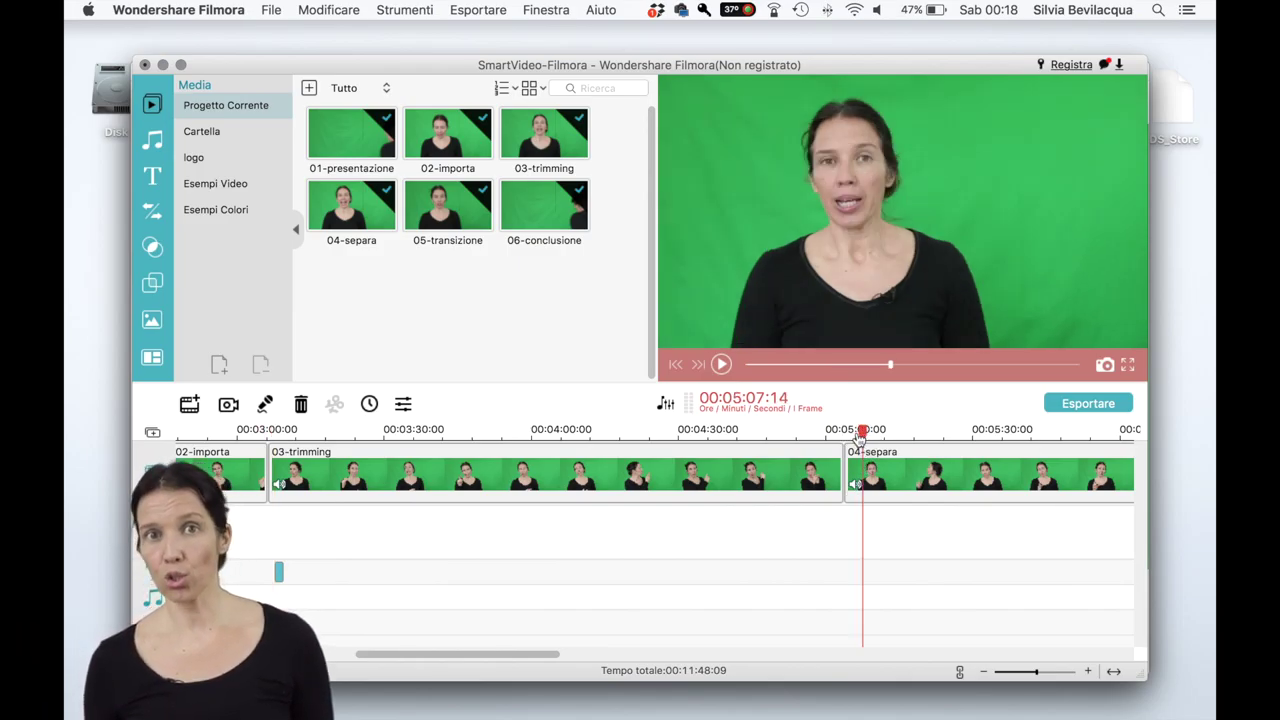
pyautogui.click(330, 12)
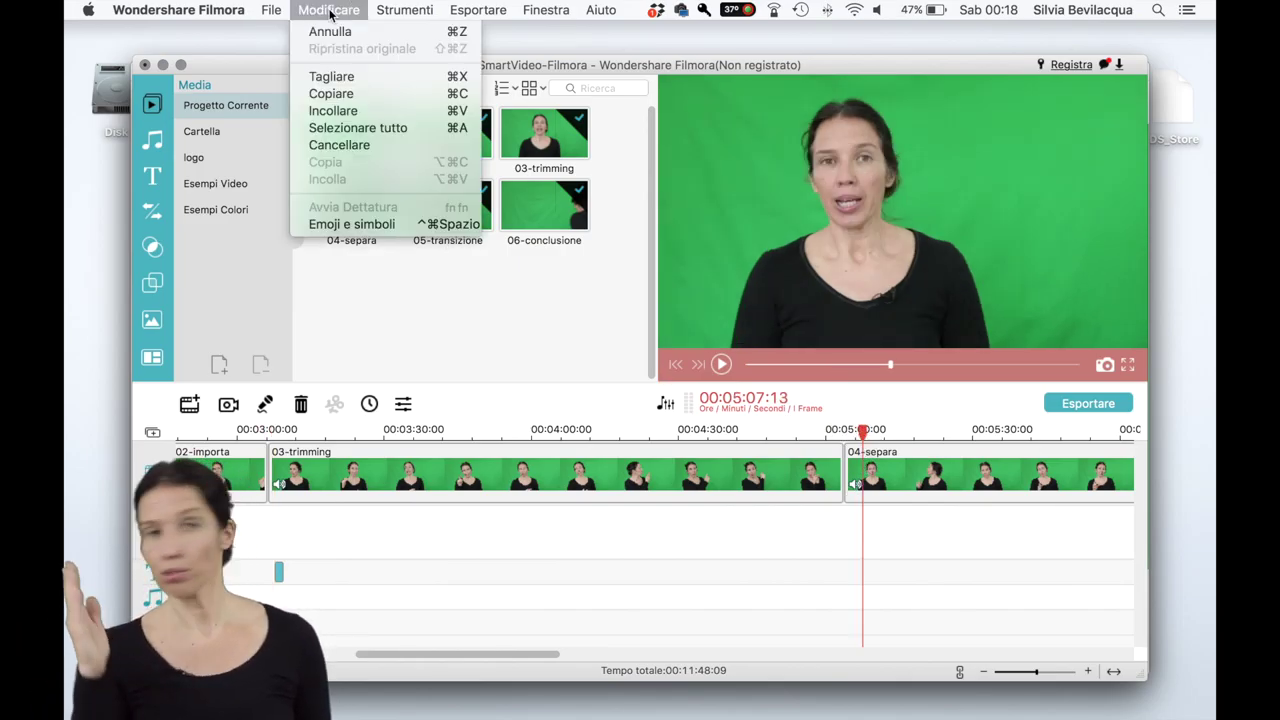
pyautogui.click(333, 111)
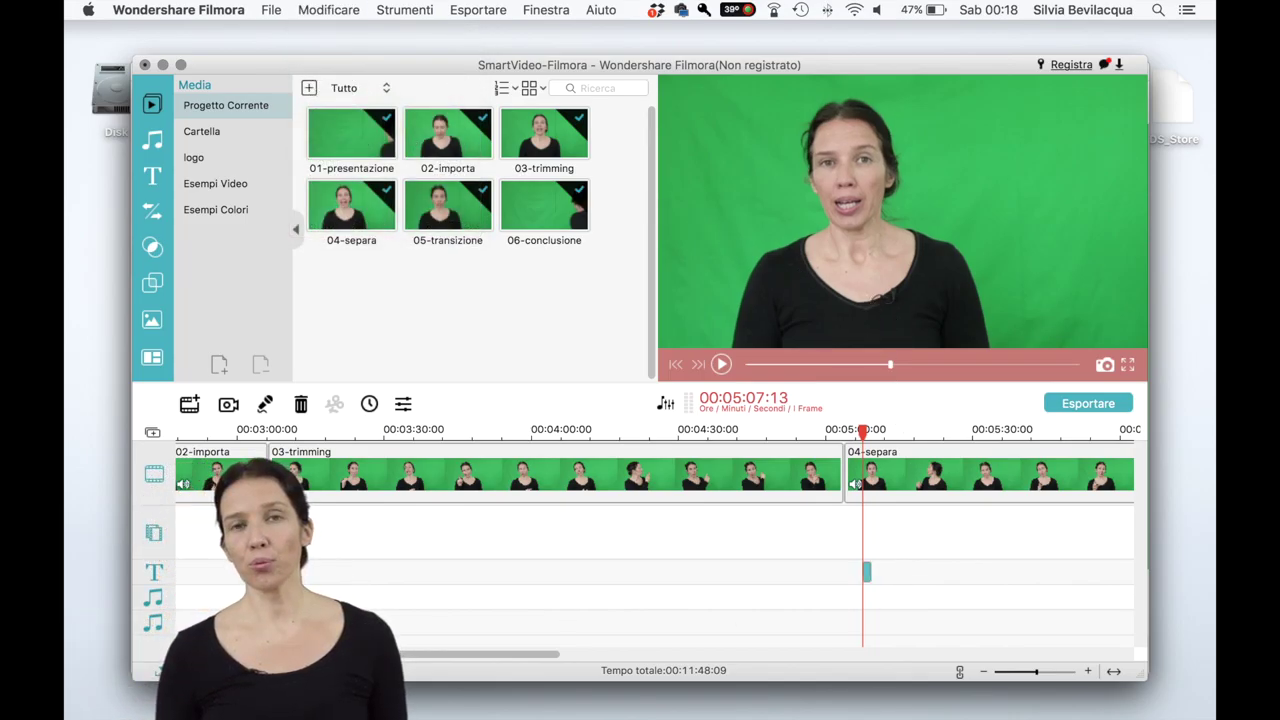
pyautogui.press('super+z')
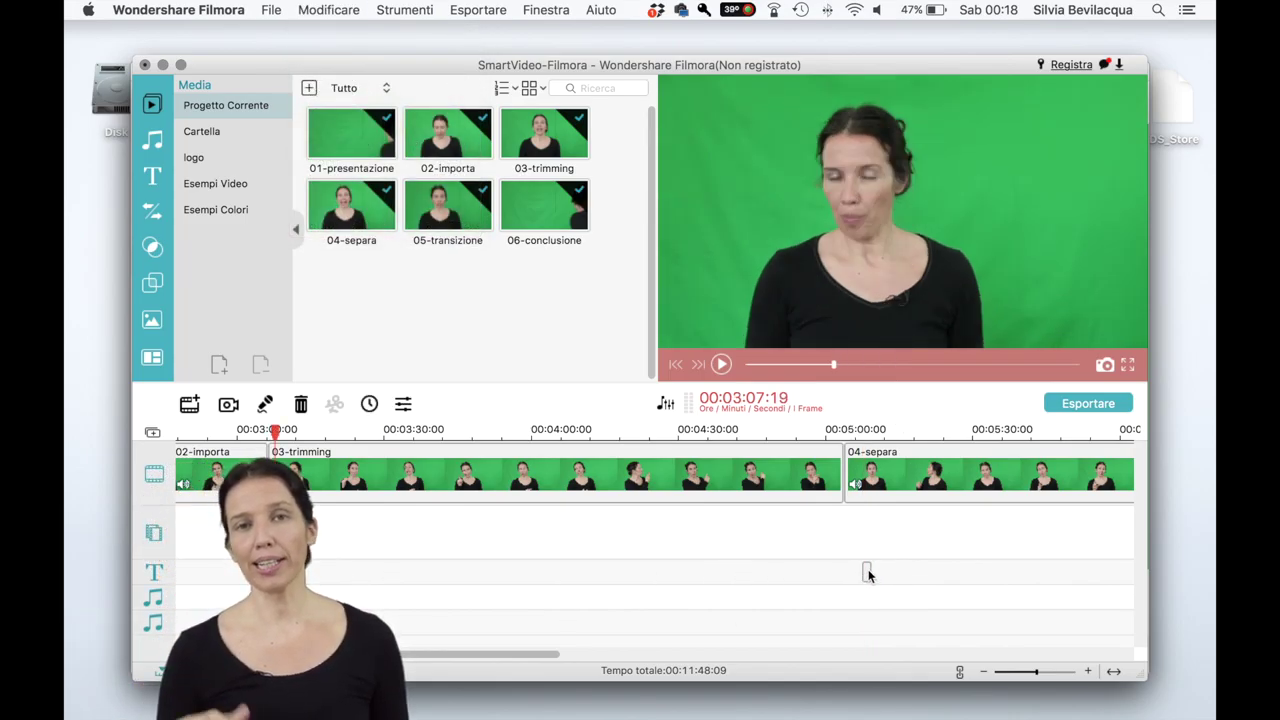
pyautogui.press('super+shift+z')
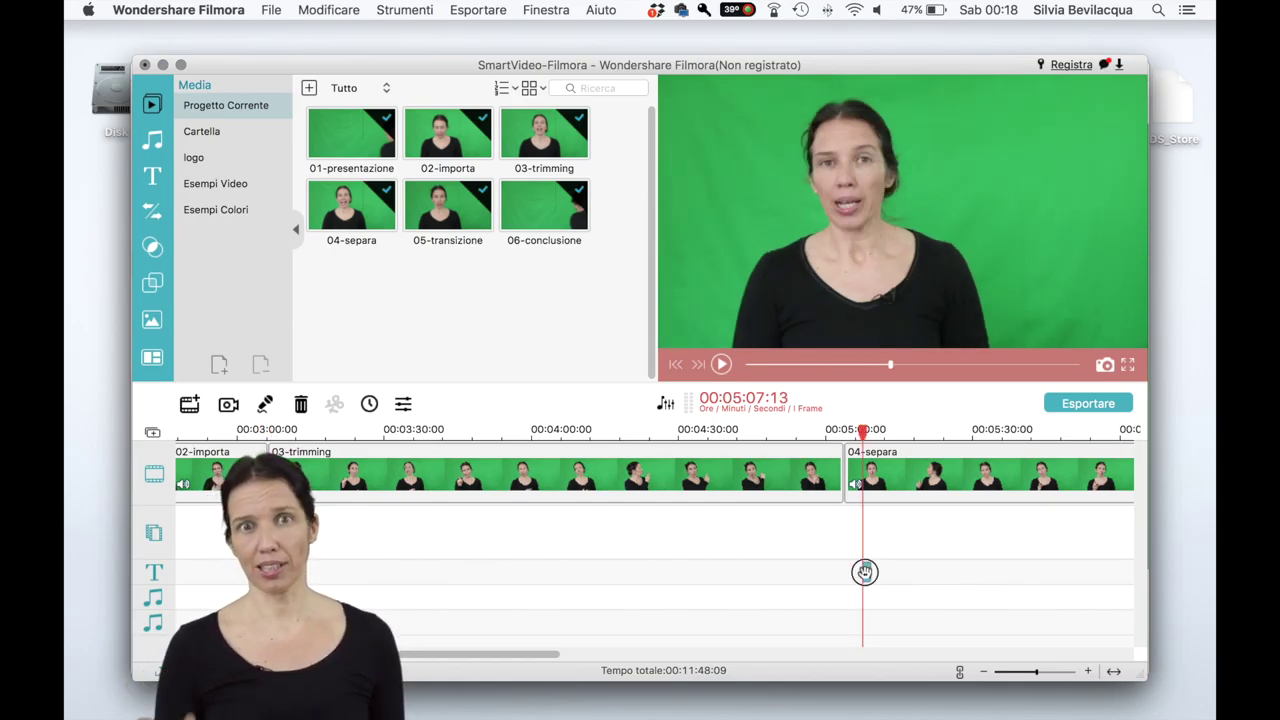
# Step: Open the pasted title near the start of 04-separa and replace the heading TITOLI with TRANSIZIONI
pyautogui.doubleClick(865, 571)
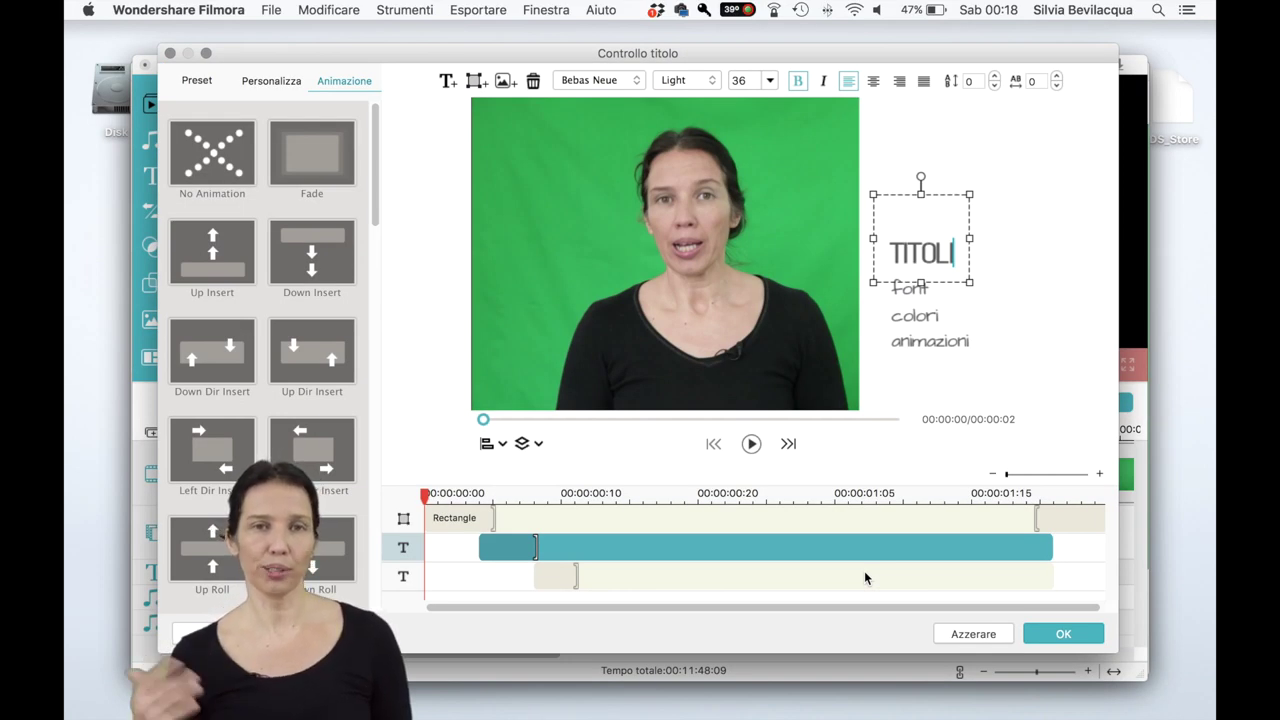
pyautogui.click(919, 244)
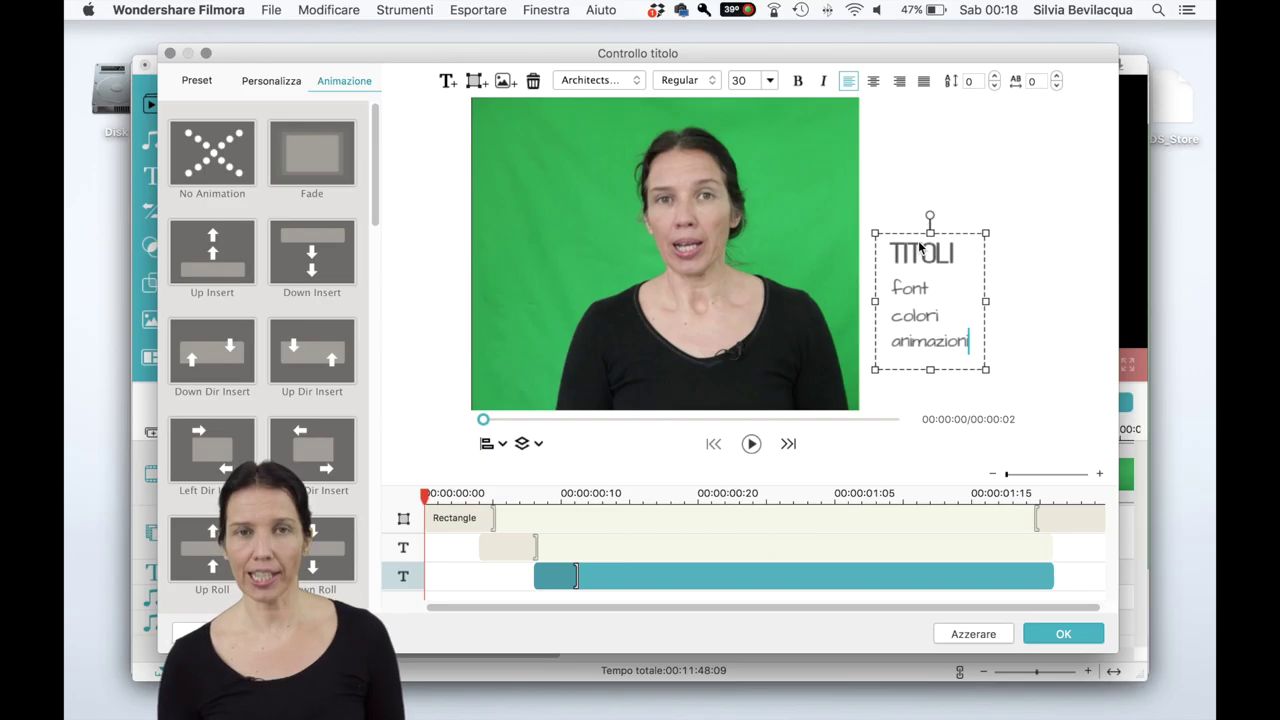
pyautogui.click(903, 214)
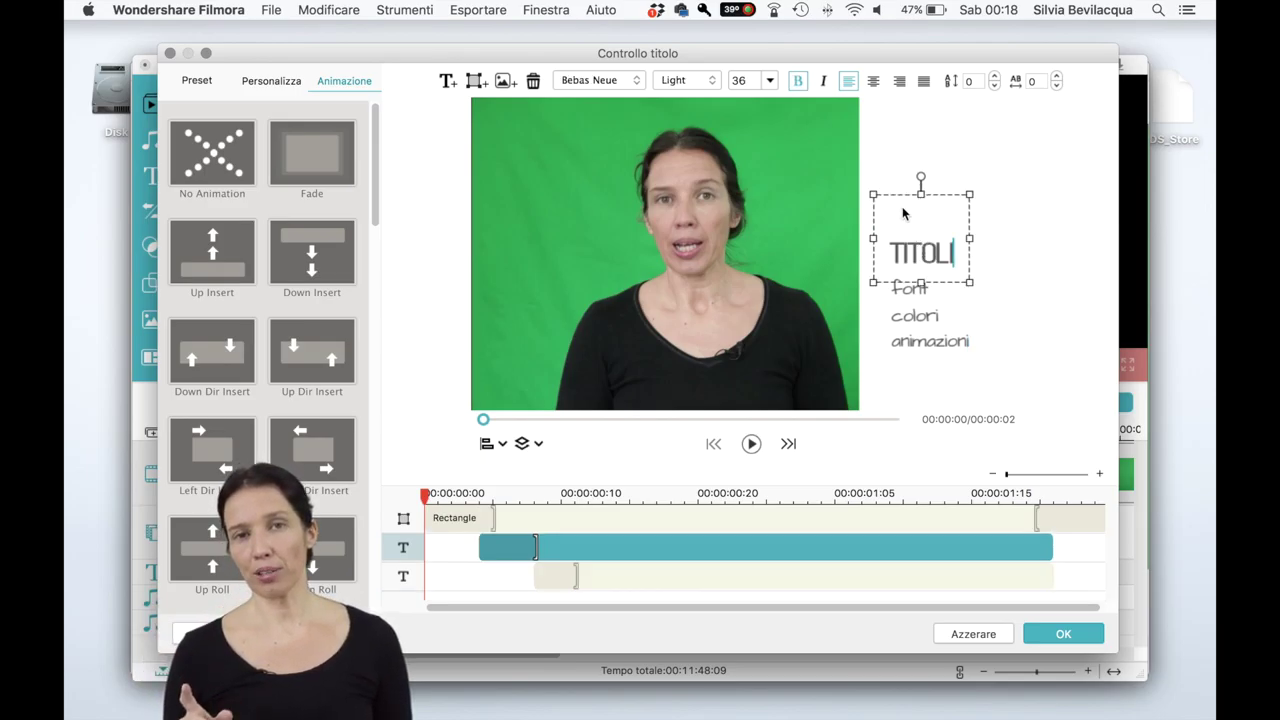
pyautogui.press('BackSpace')
pyautogui.press('BackSpace')
pyautogui.press('BackSpace')
pyautogui.press('BackSpace')
pyautogui.press('BackSpace')
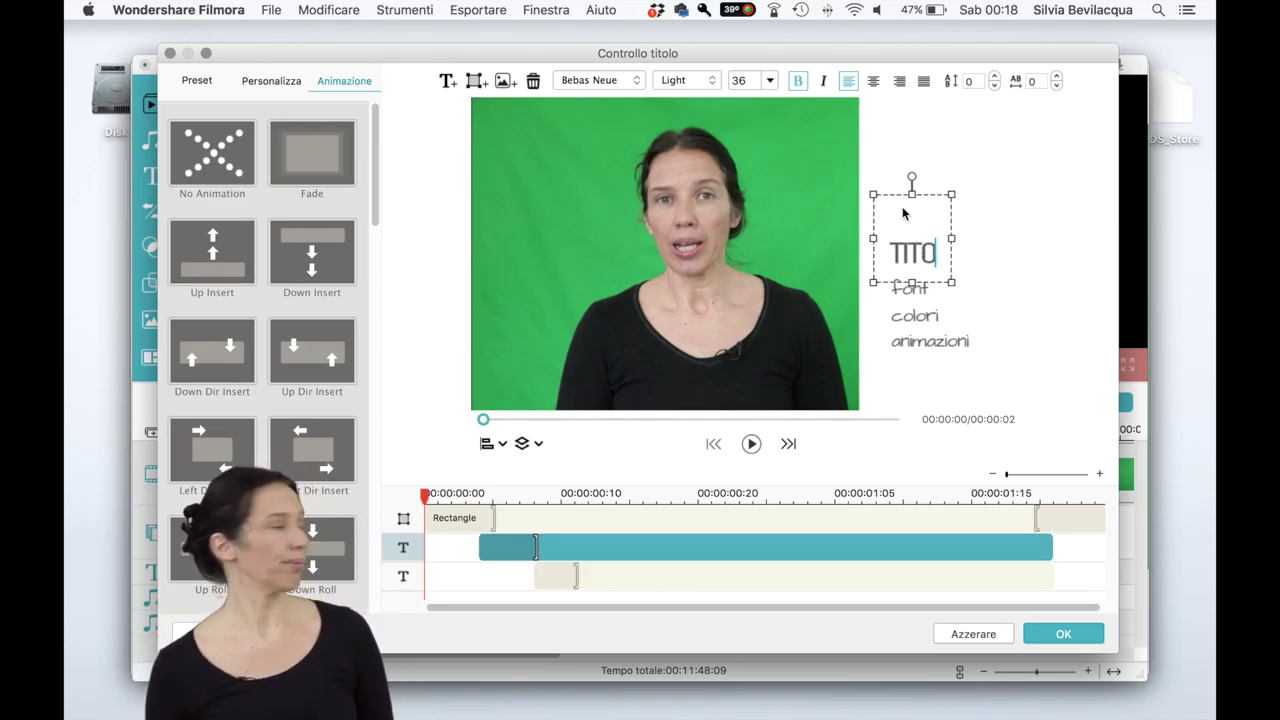
pyautogui.press('BackSpace')
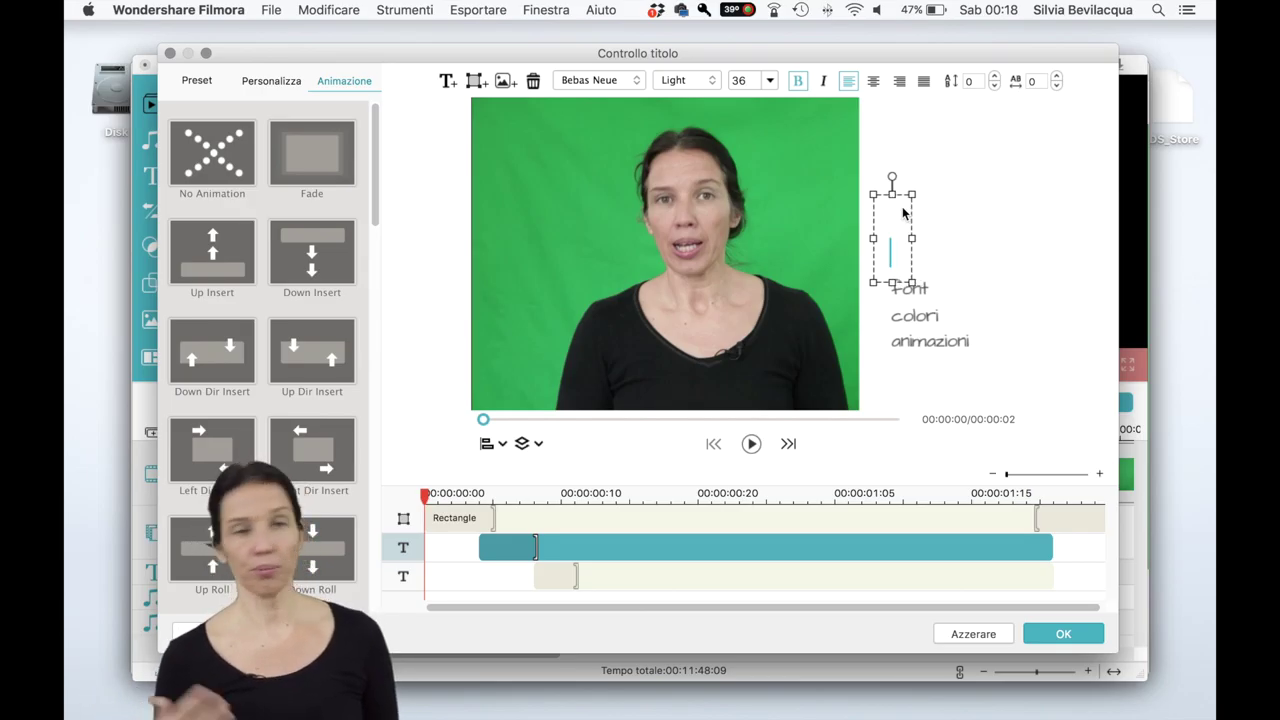
pyautogui.write('TR')
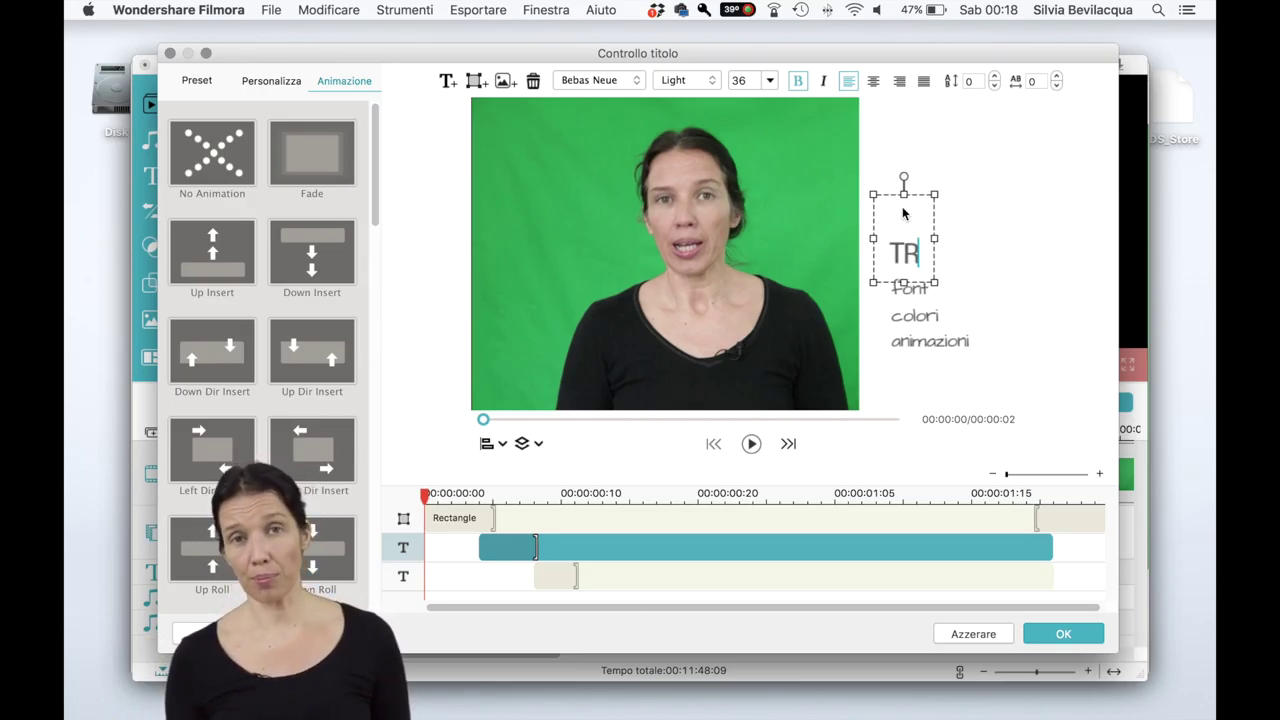
pyautogui.write('ANSIZION')
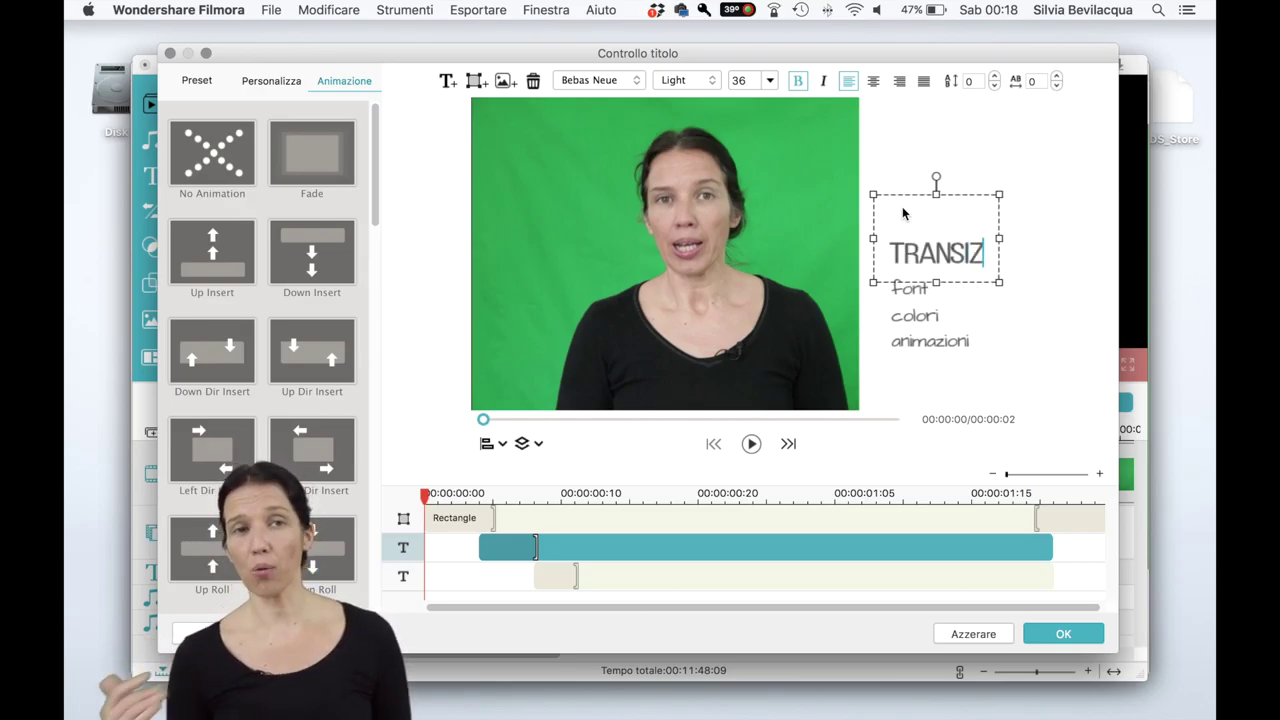
pyautogui.write('I')
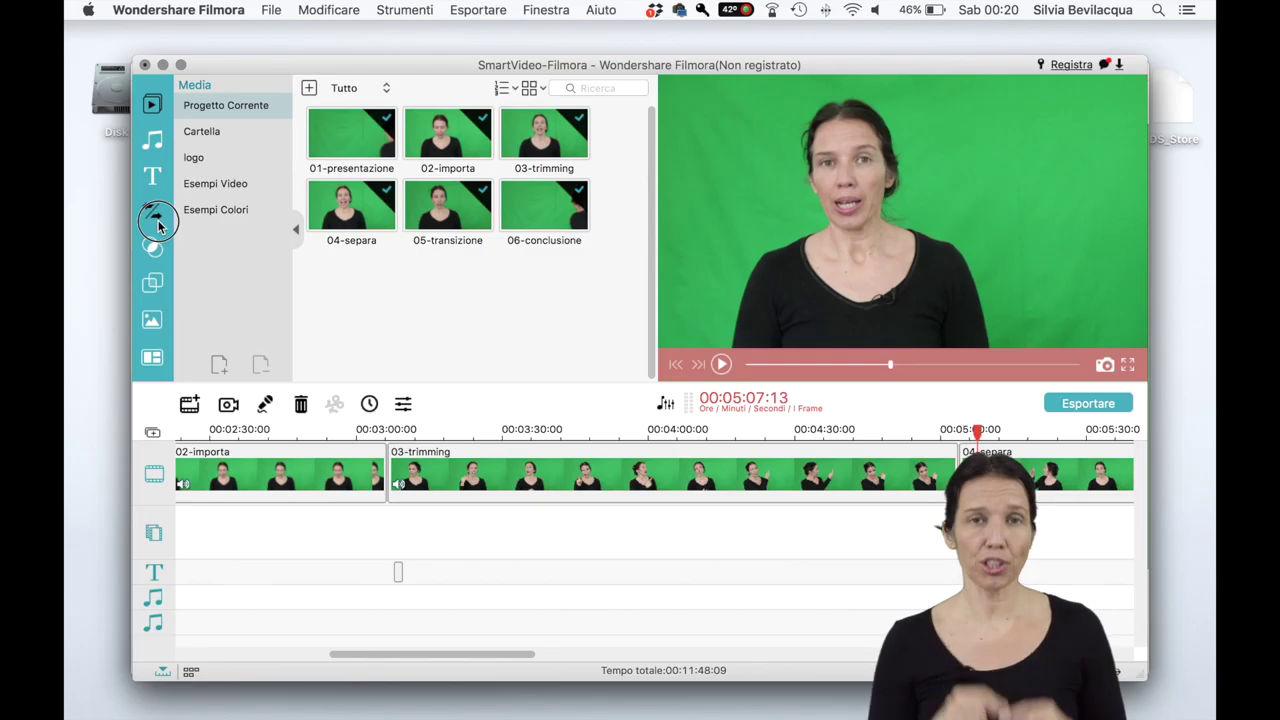
# Step: Browse the available transitions in the Tutto, Decorato and Di base categories
pyautogui.click(158, 226)
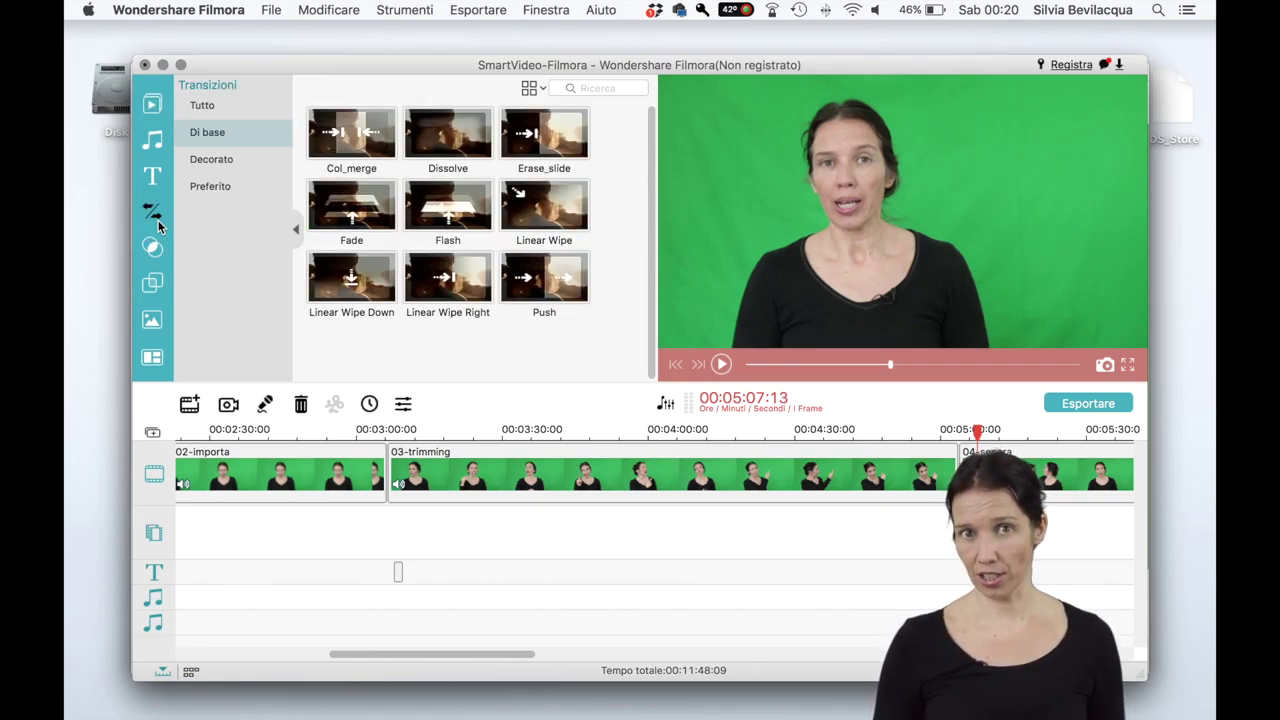
pyautogui.click(226, 106)
pyautogui.scroll(-10, 400, 143)
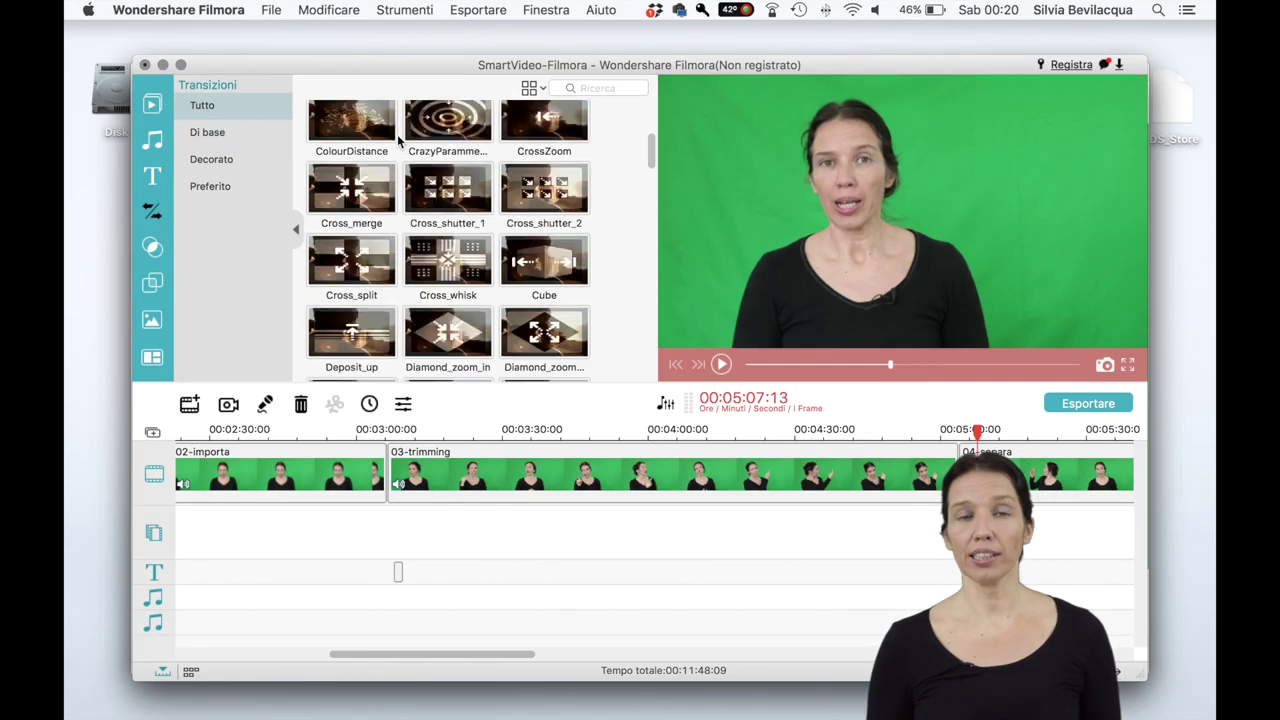
pyautogui.scroll(-5, 398, 143)
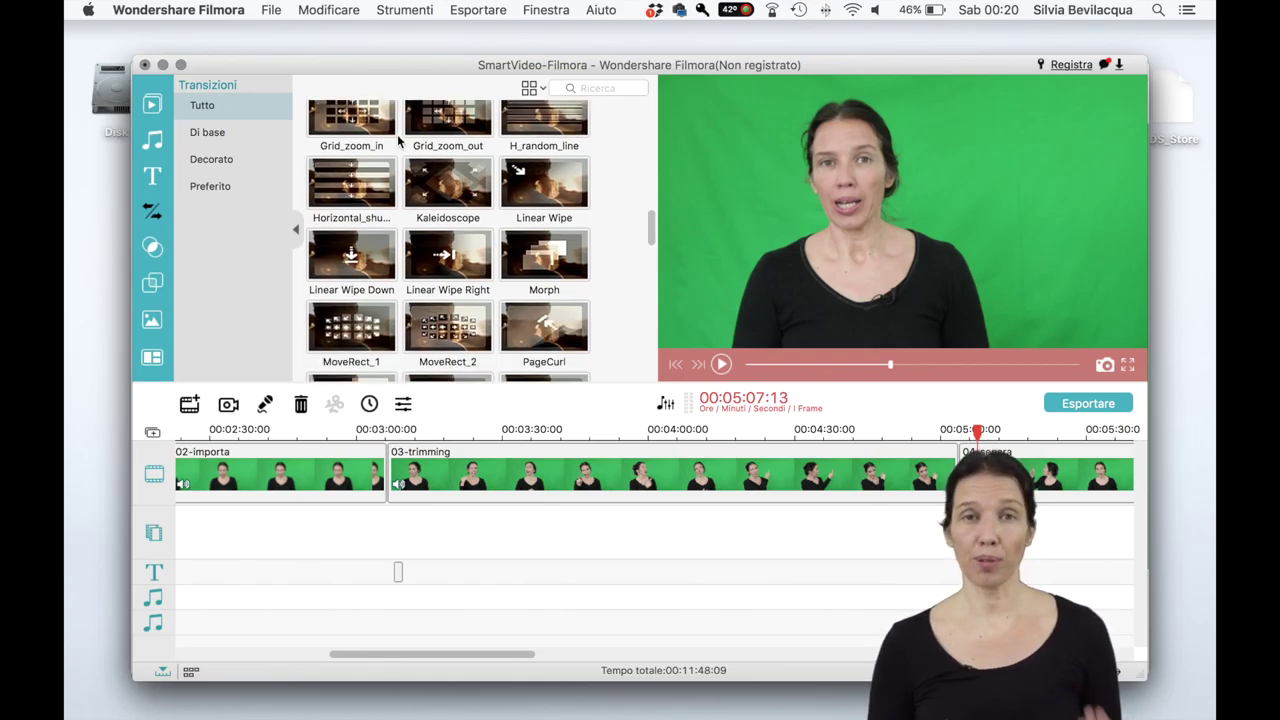
pyautogui.scroll(-8, 398, 143)
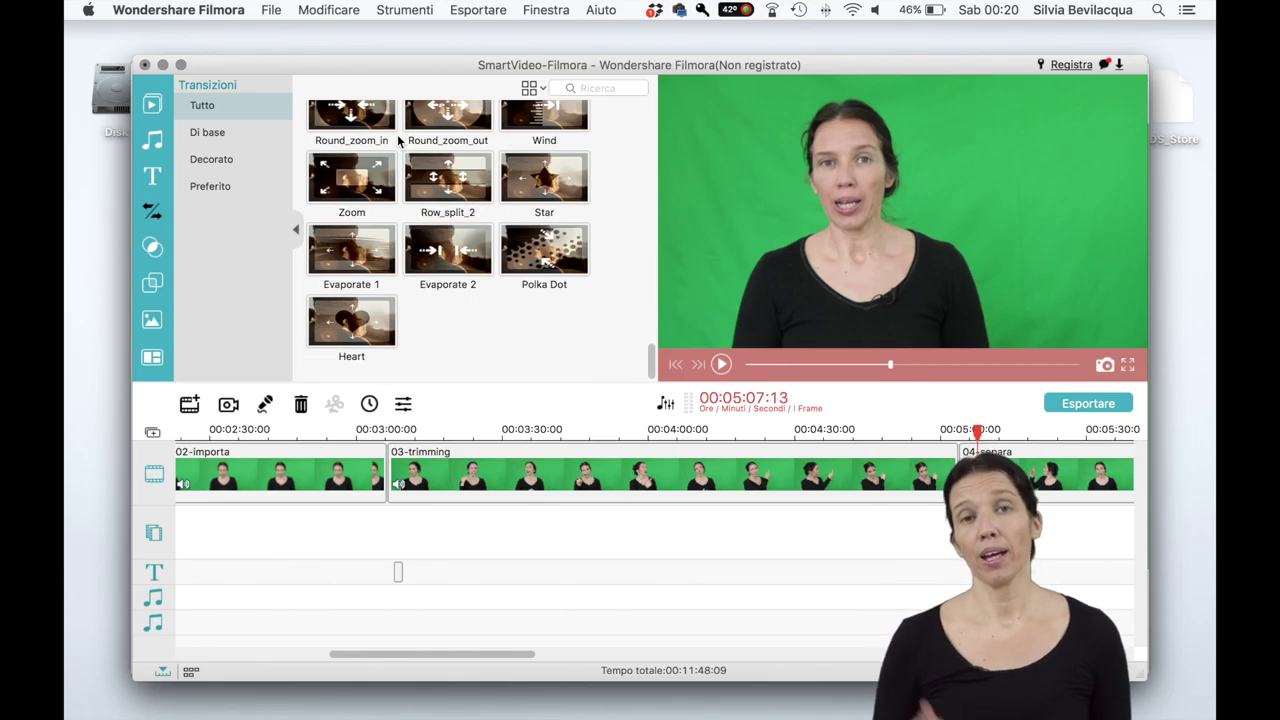
pyautogui.click(229, 162)
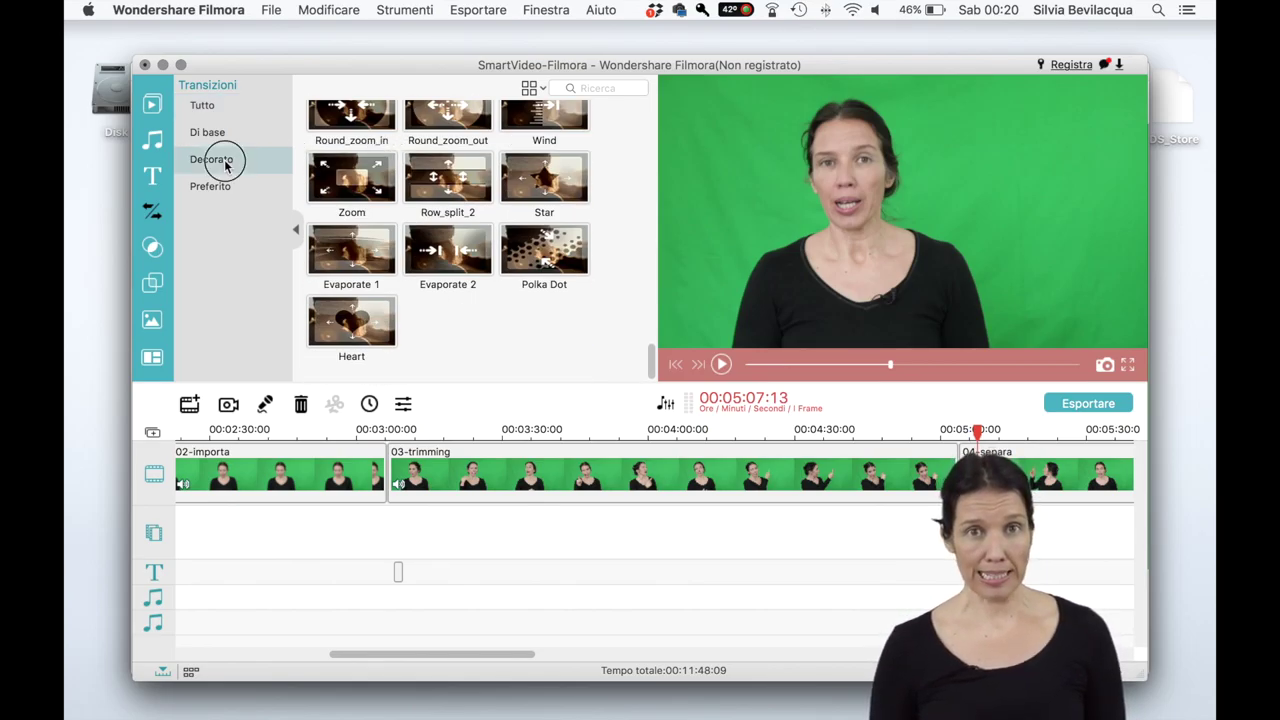
pyautogui.scroll(15, 408, 225)
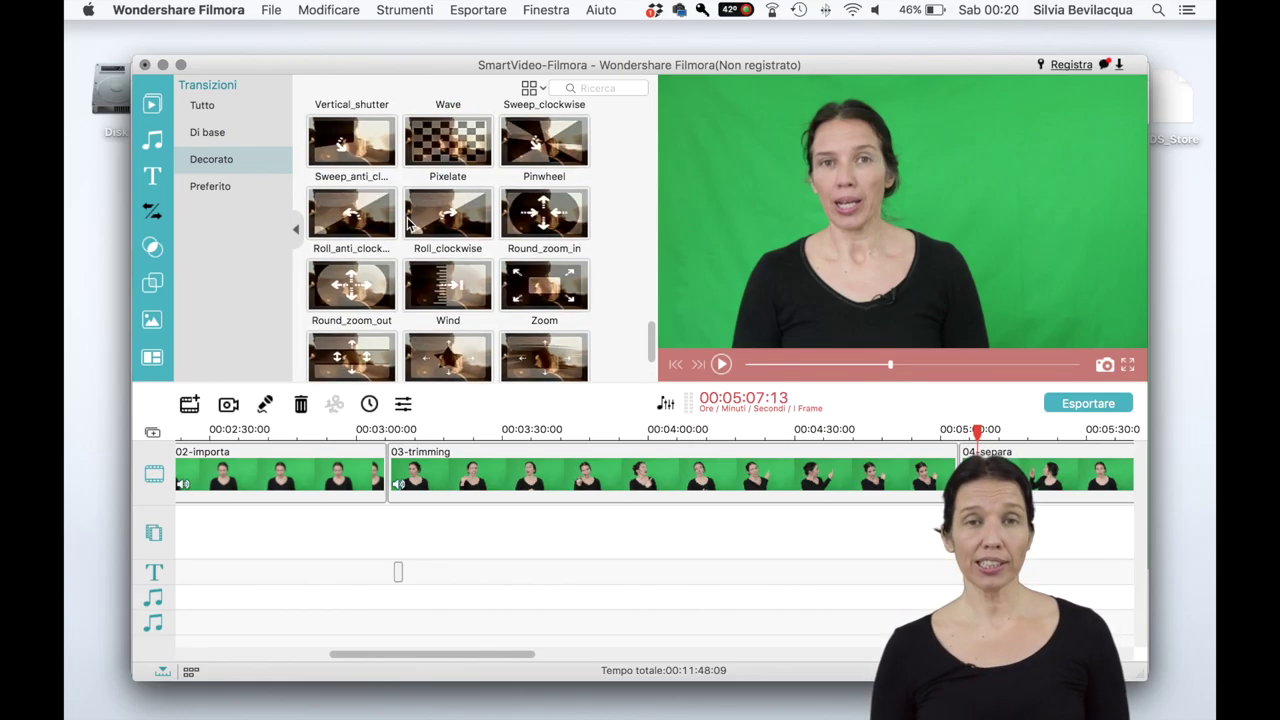
pyautogui.click(215, 139)
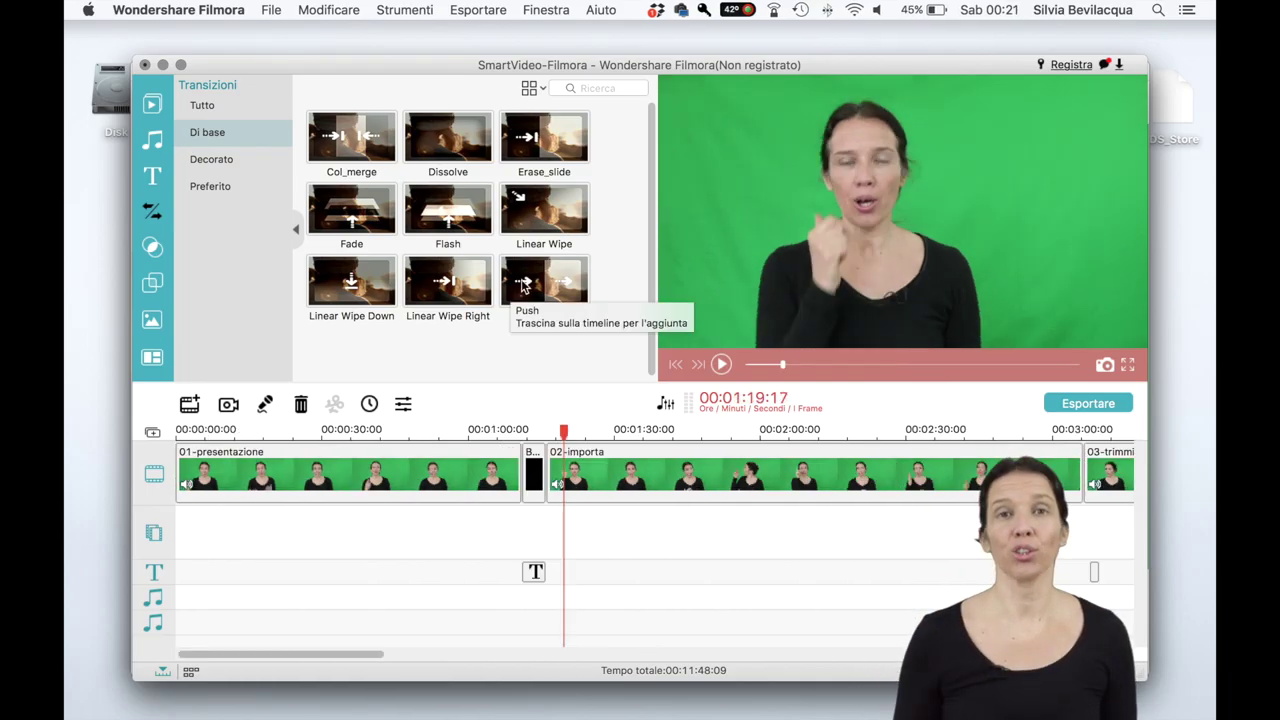
# Step: Add a Push transition between the 01-presentazione clip and the Black clip, and play through the cut to check it
pyautogui.moveTo(530, 290); pyautogui.dragTo(515, 451)
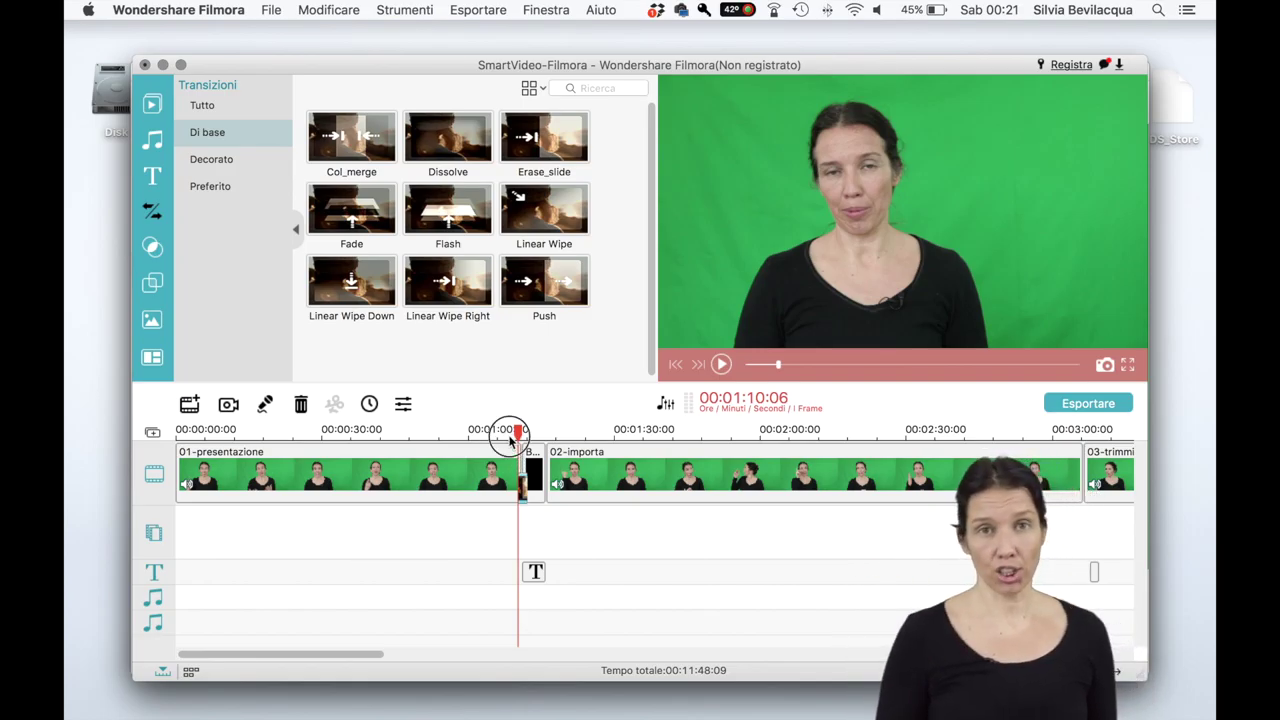
pyautogui.click(510, 430)
pyautogui.click(721, 365)
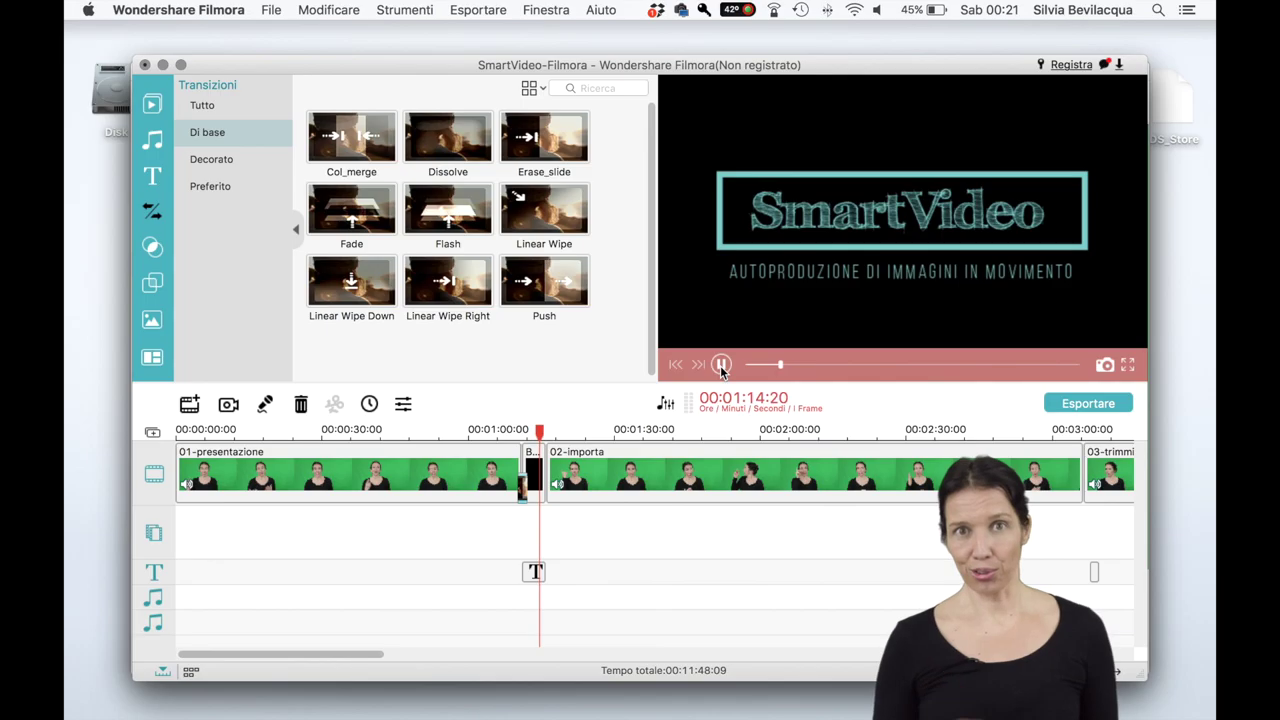
pyautogui.press('space')
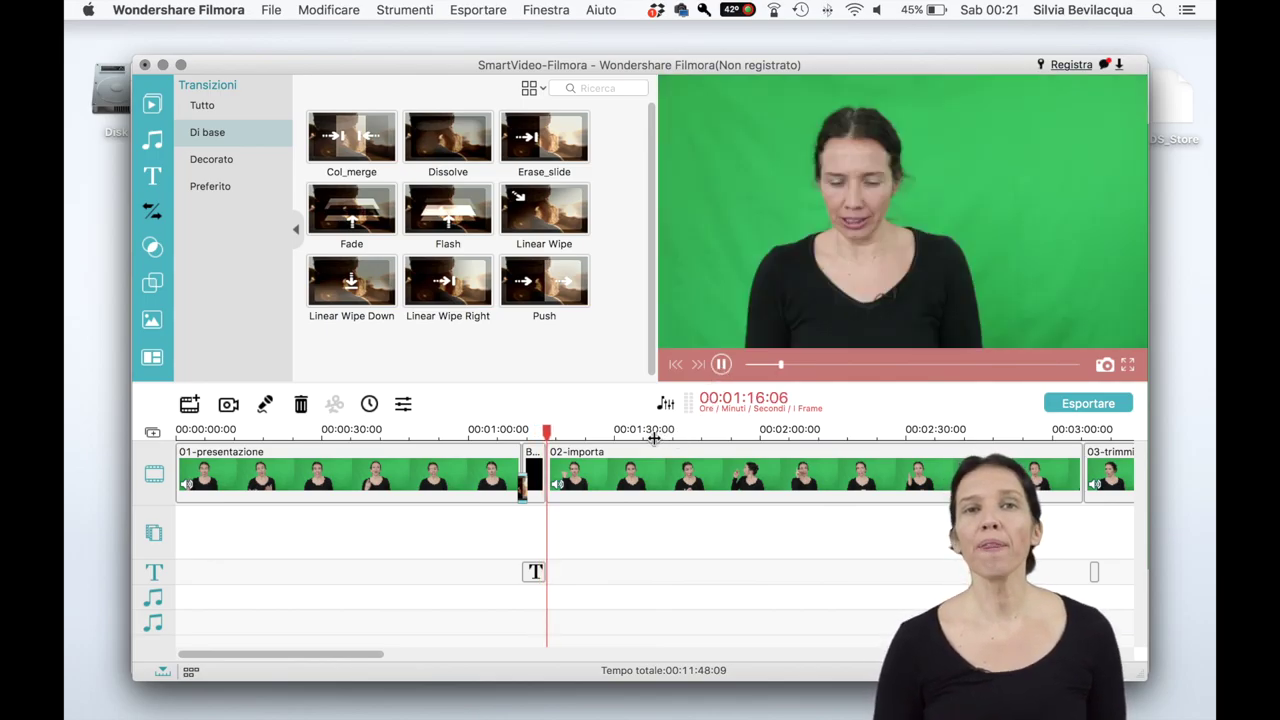
pyautogui.click(527, 490)
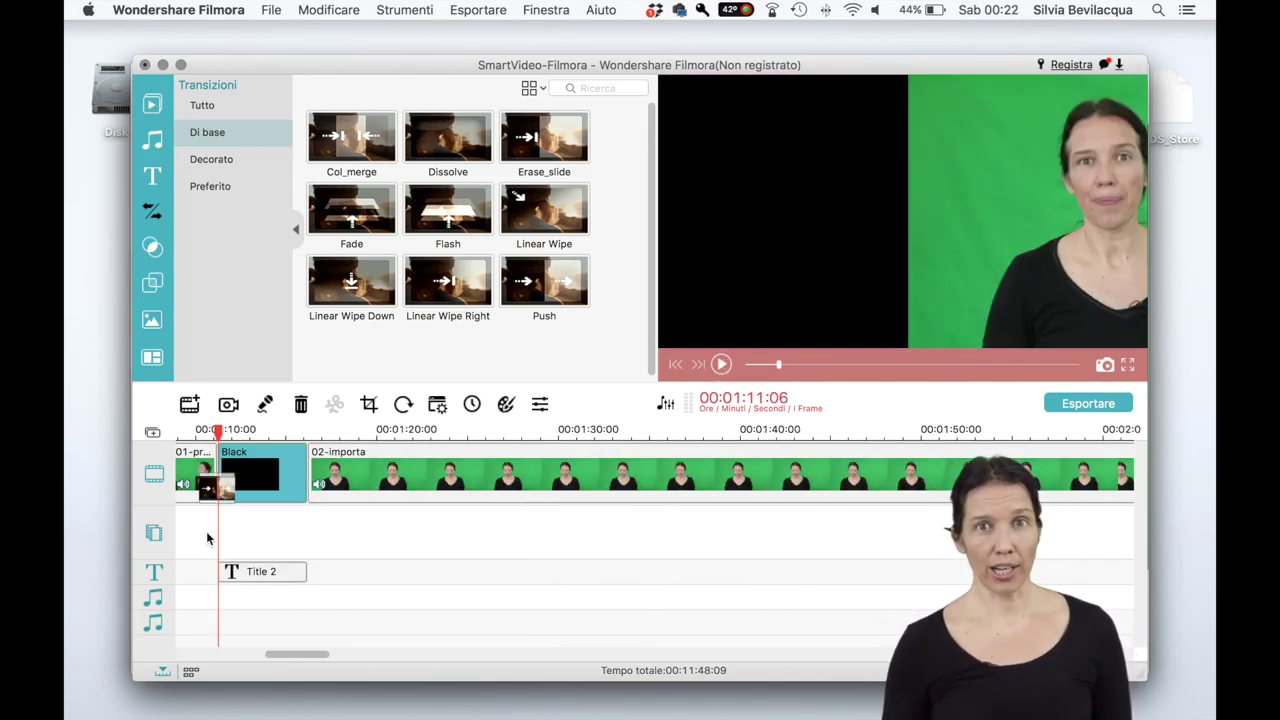
# Step: Set the transition mode of the Push transition between the 01-presentazione and Black clips to Prefisso
pyautogui.doubleClick(212, 494)
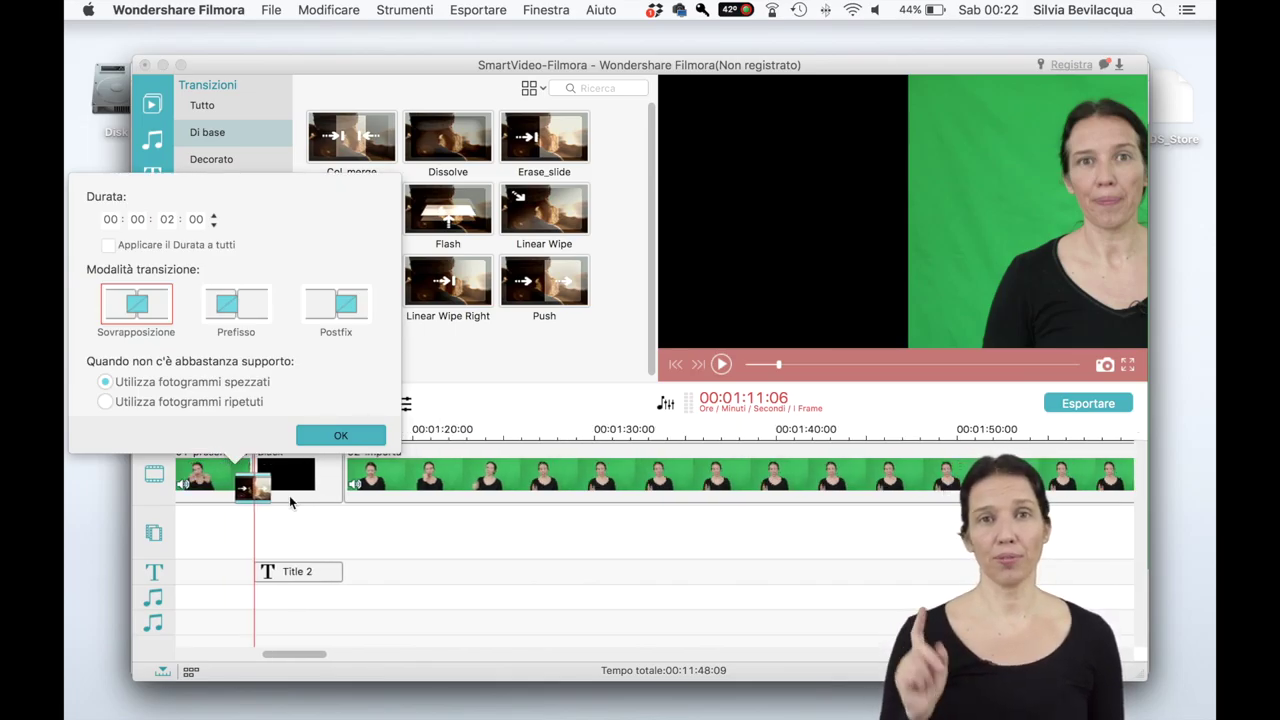
pyautogui.click(222, 310)
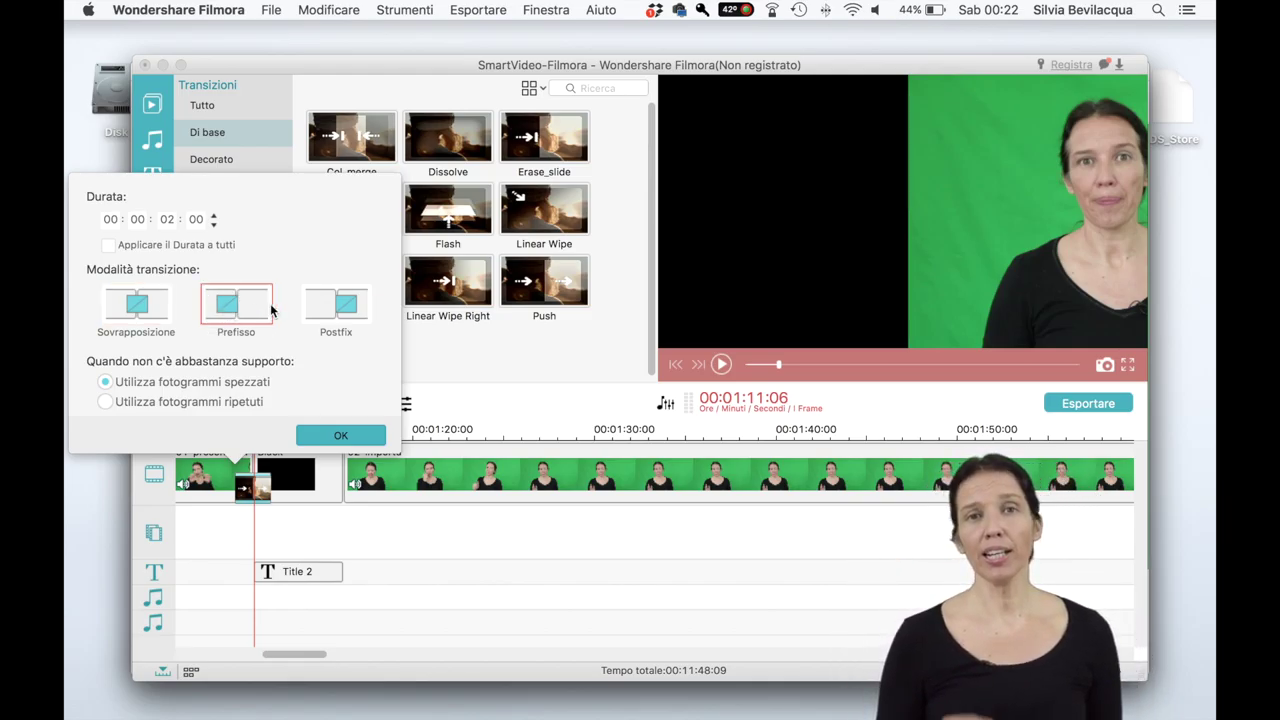
pyautogui.click(338, 310)
pyautogui.click(262, 314)
pyautogui.click(322, 434)
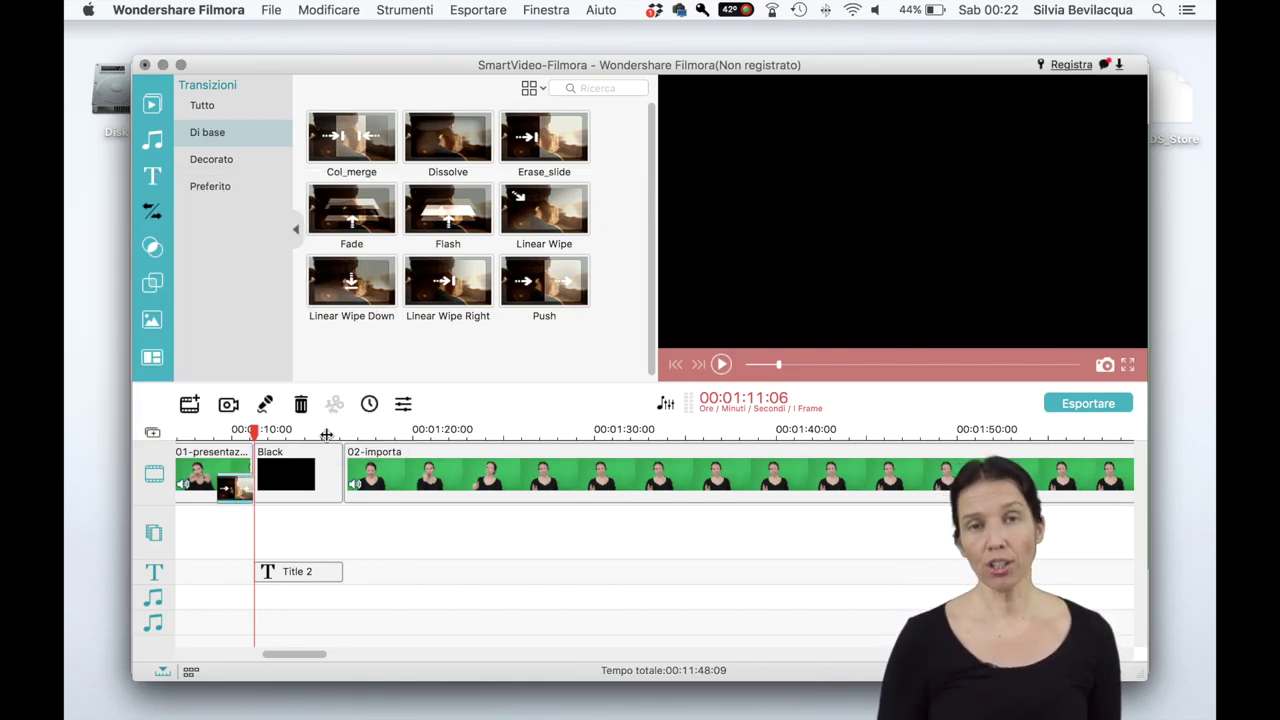
# Step: Add a Push transition at the start of the 02-importa clip, directly after the Black clip, and accept its settings
pyautogui.click(293, 430)
pyautogui.click(356, 467)
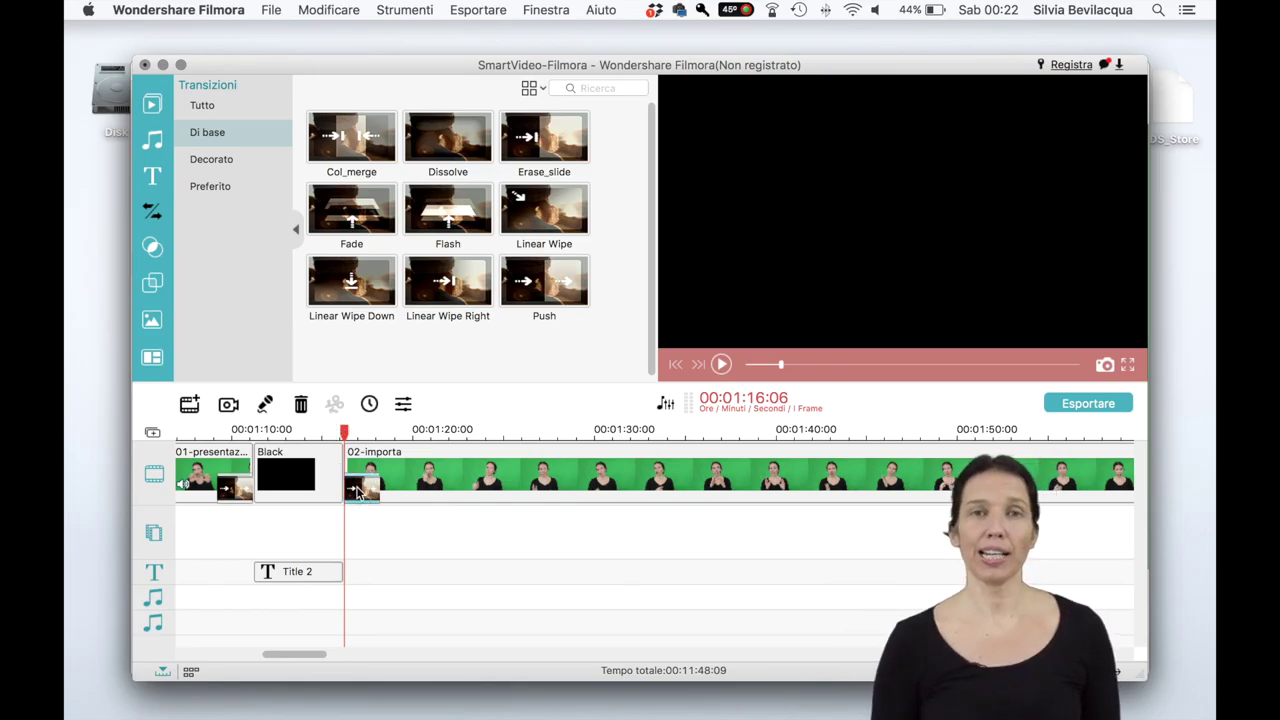
pyautogui.doubleClick(358, 490)
pyautogui.click(465, 436)
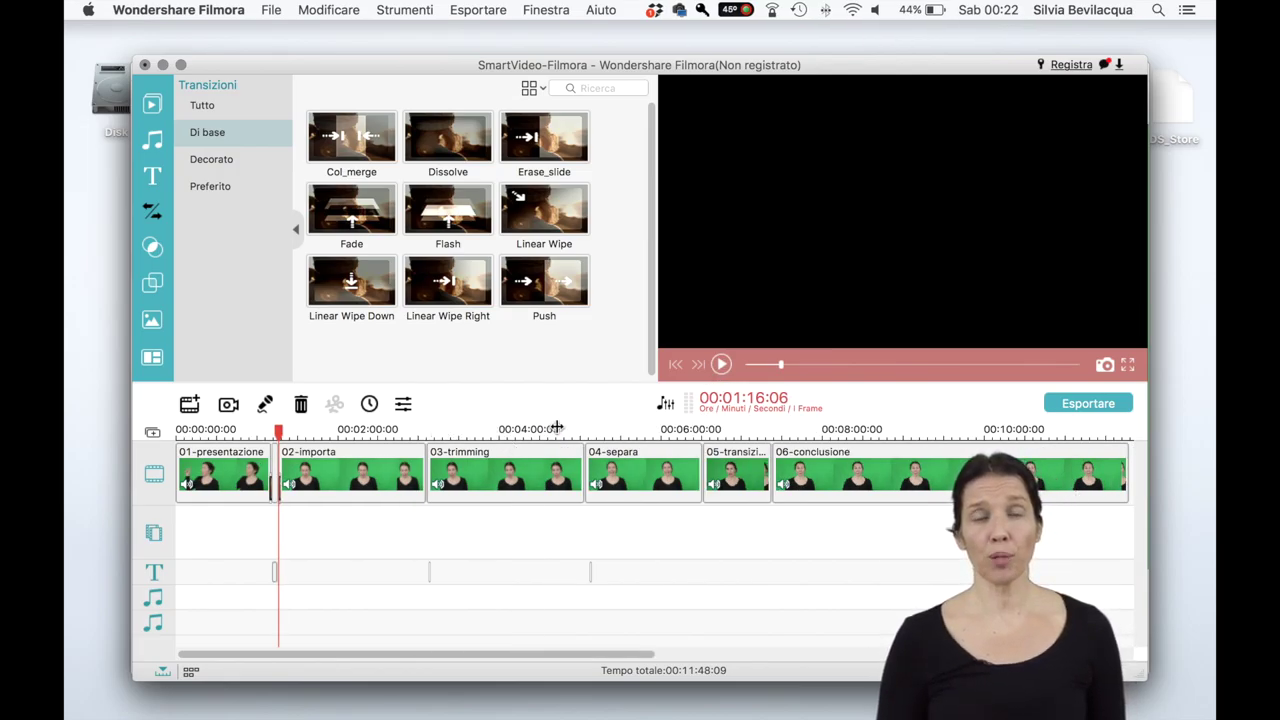
# Step: Play through the cut between the 04-separa and 05-transizione clips to examine the jump
pyautogui.click(695, 430)
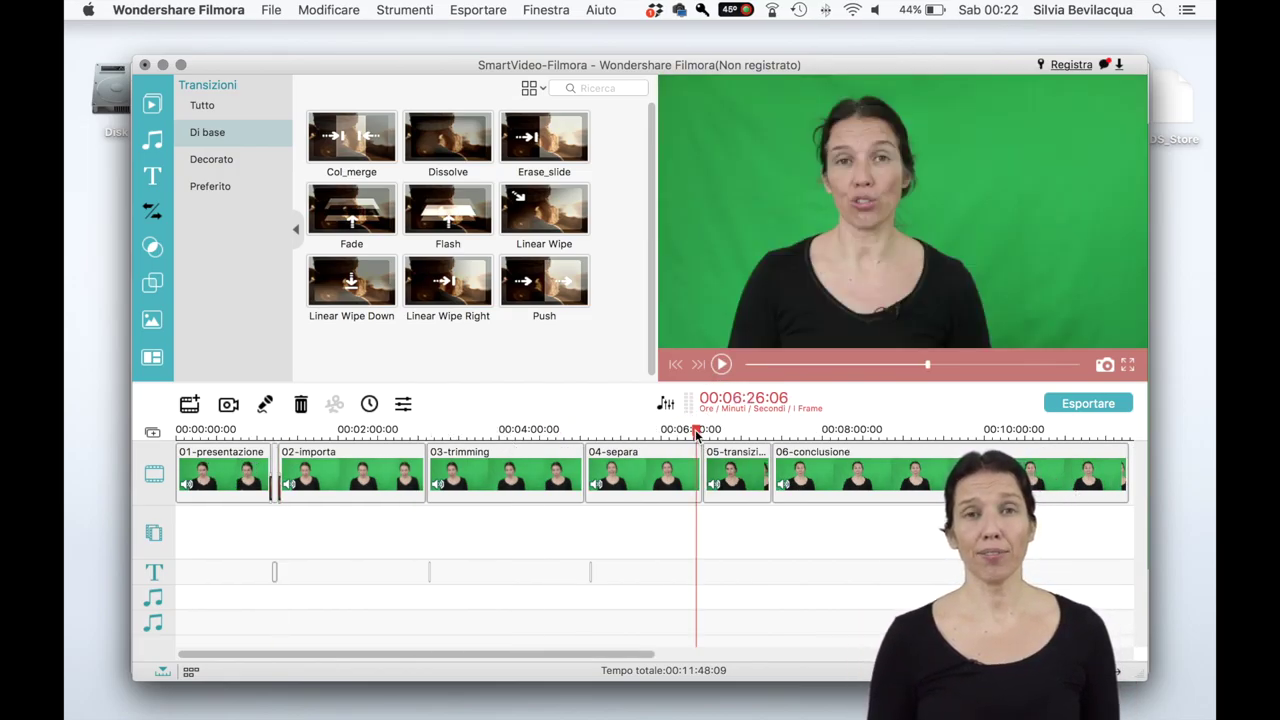
pyautogui.press('space')
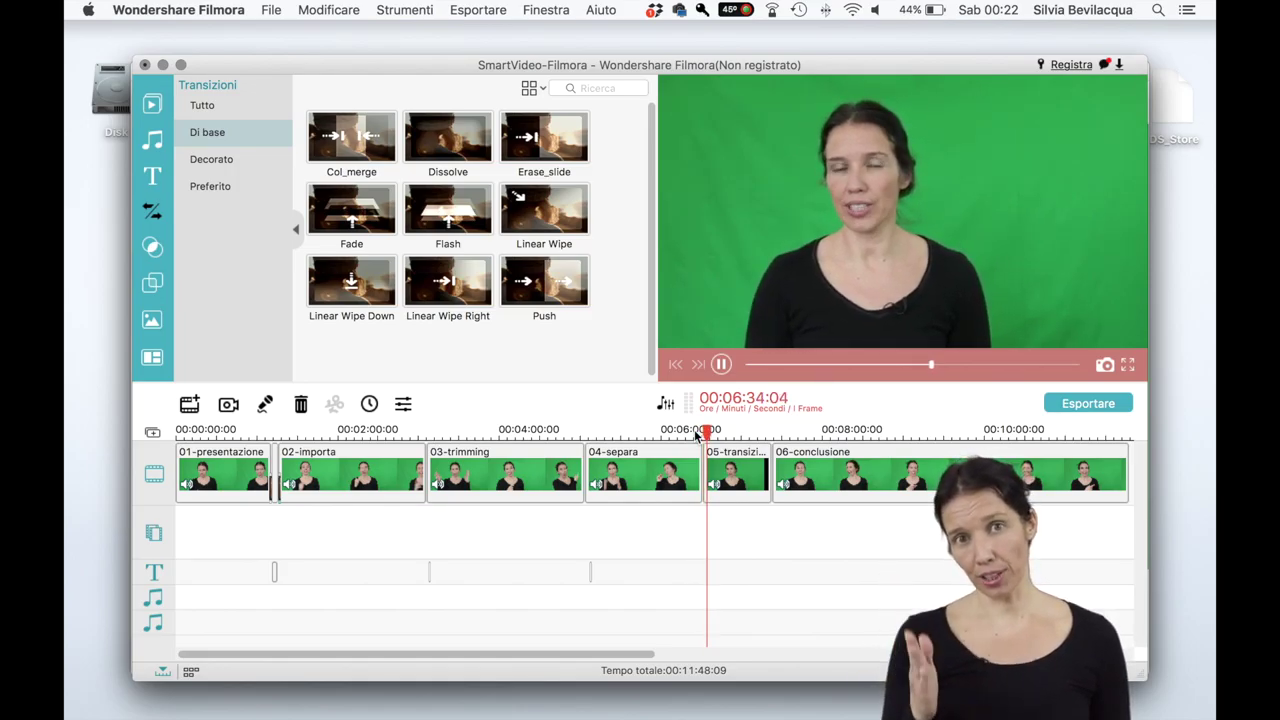
pyautogui.press('space')
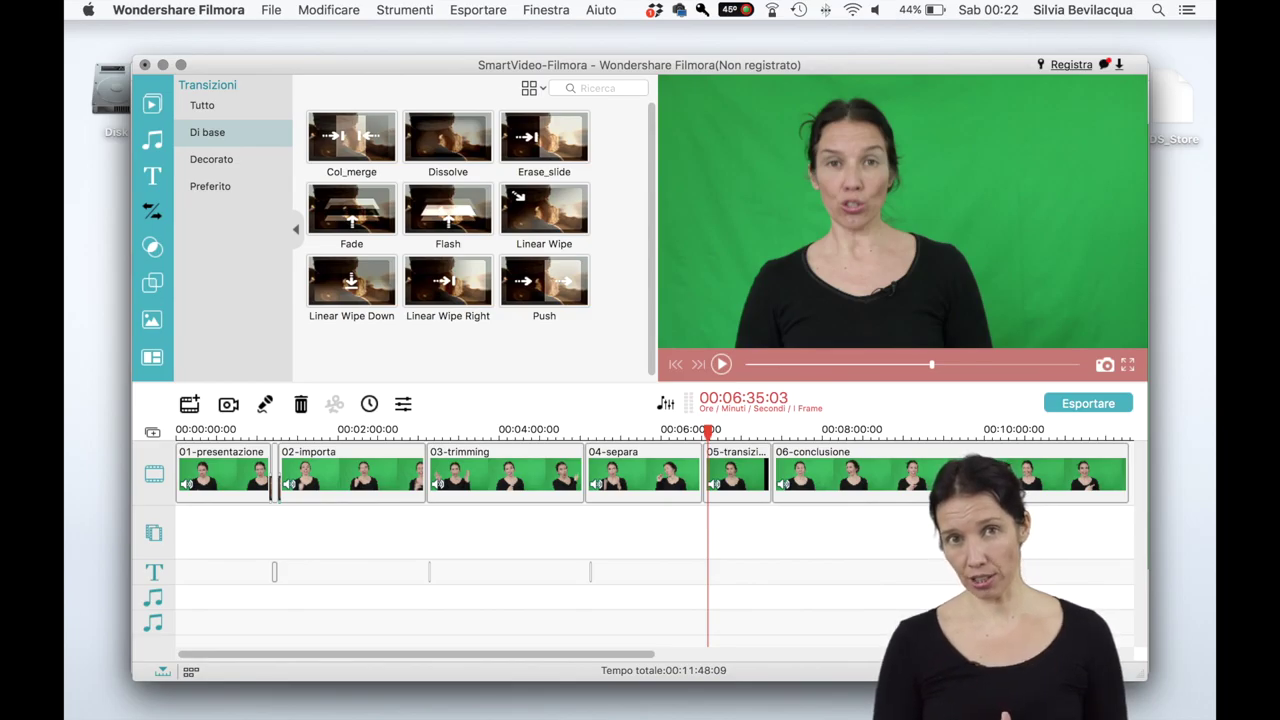
# Step: Add a Dissolve transition between the 04-separa and 05-transizione clips, and play through the cut to check it
pyautogui.scroll(5, 655, 475)
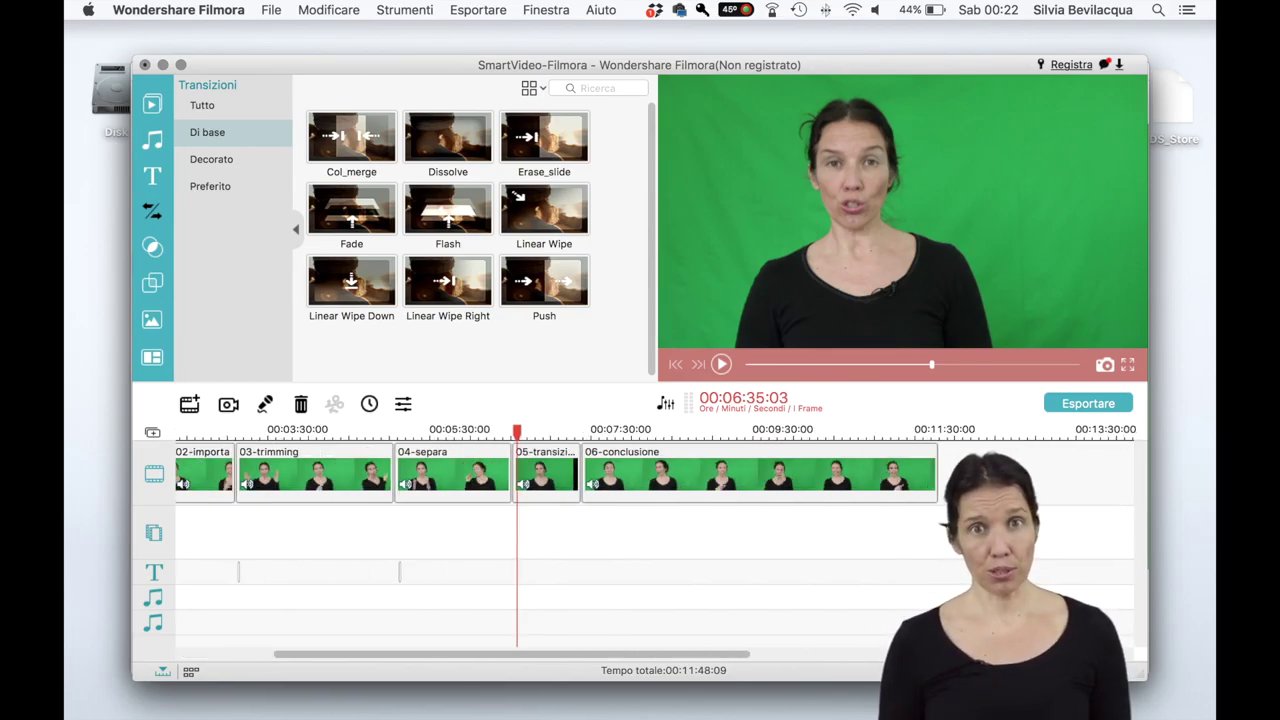
pyautogui.scroll(3, 655, 475)
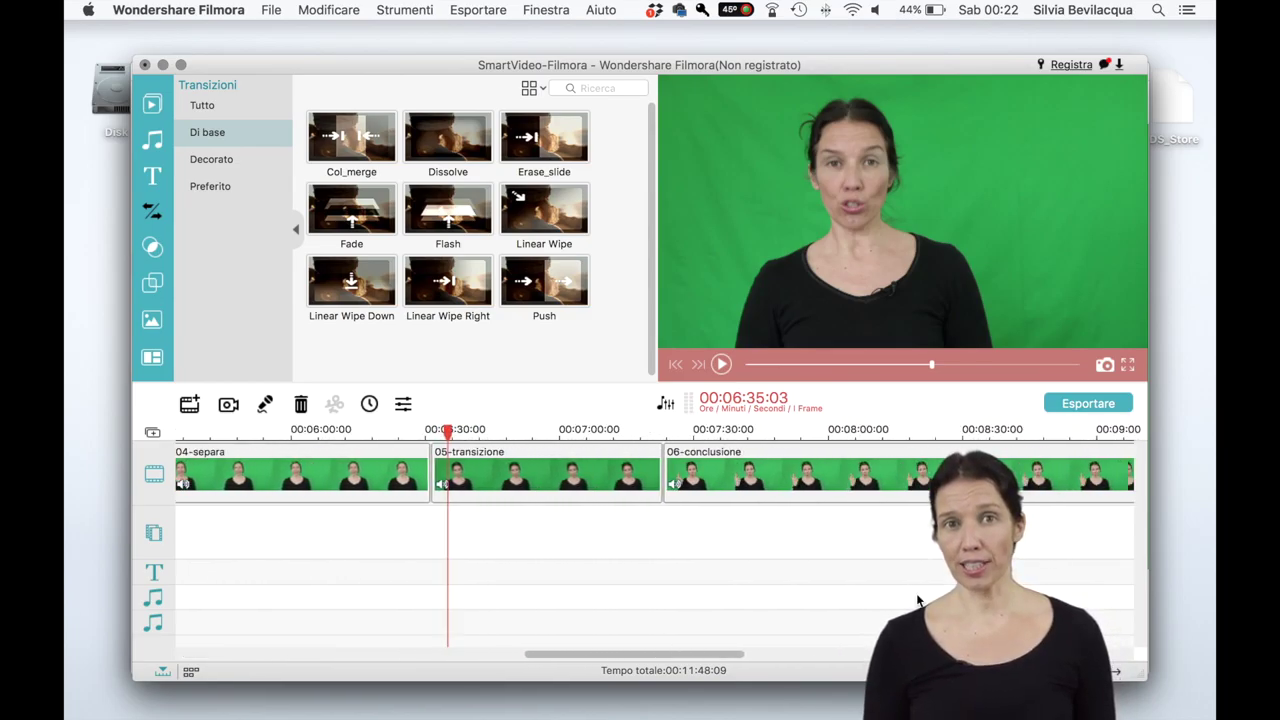
pyautogui.moveTo(448, 140); pyautogui.dragTo(431, 471)
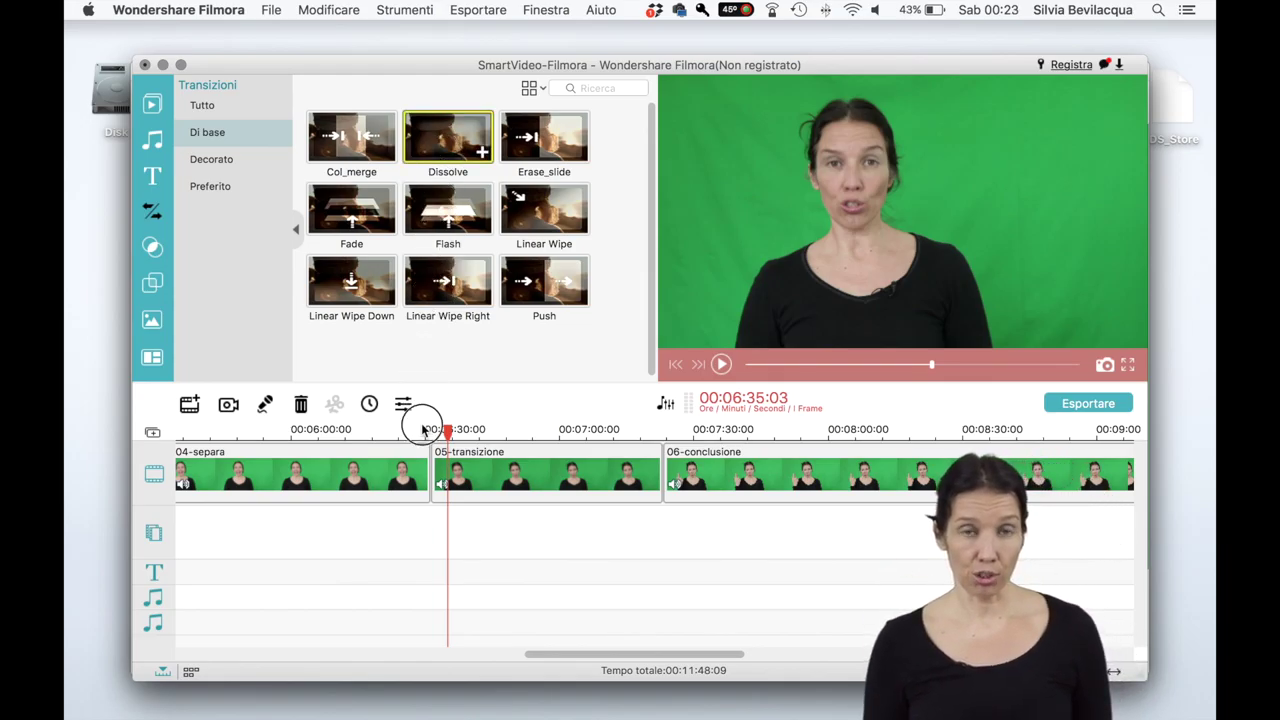
pyautogui.click(427, 438)
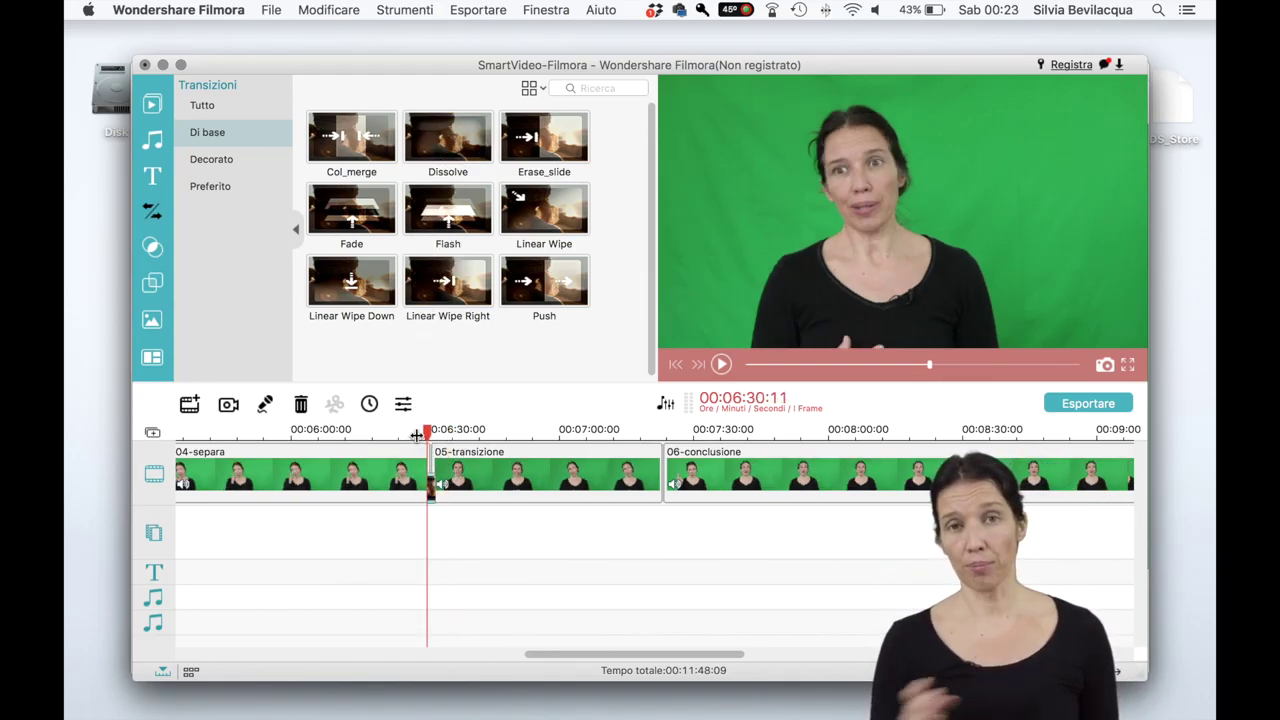
pyautogui.press('space')
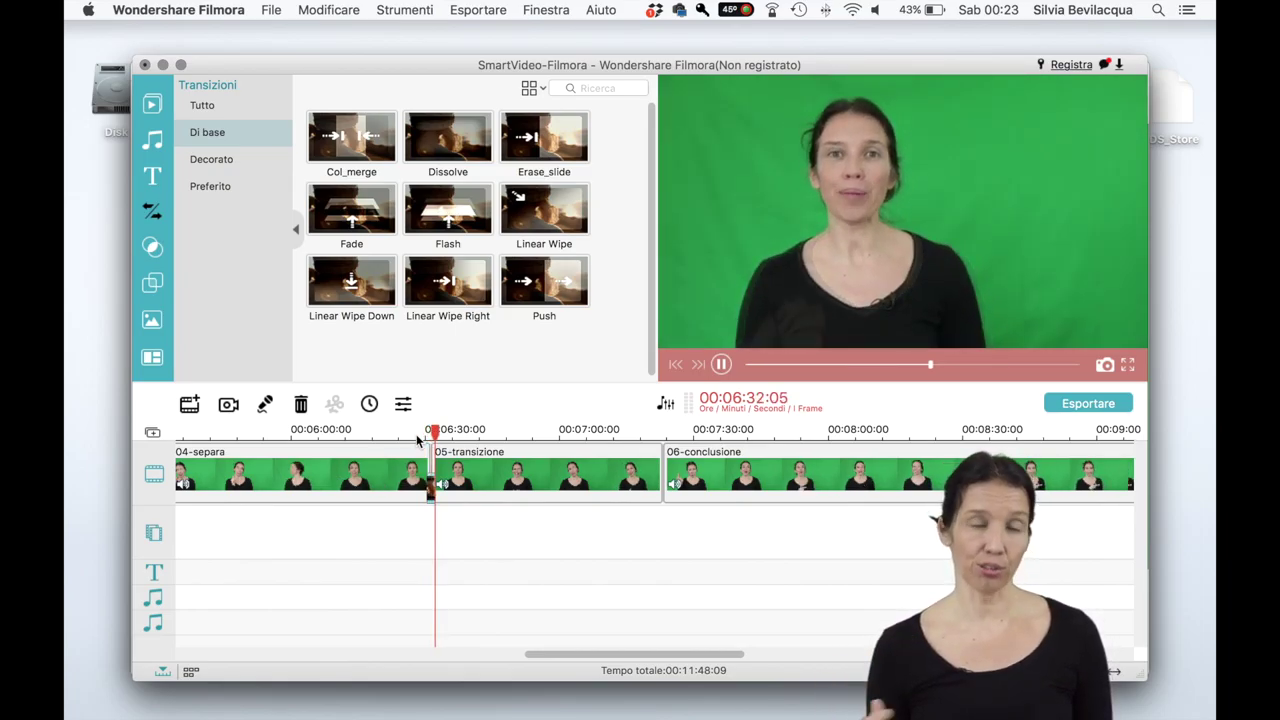
pyautogui.press('space')
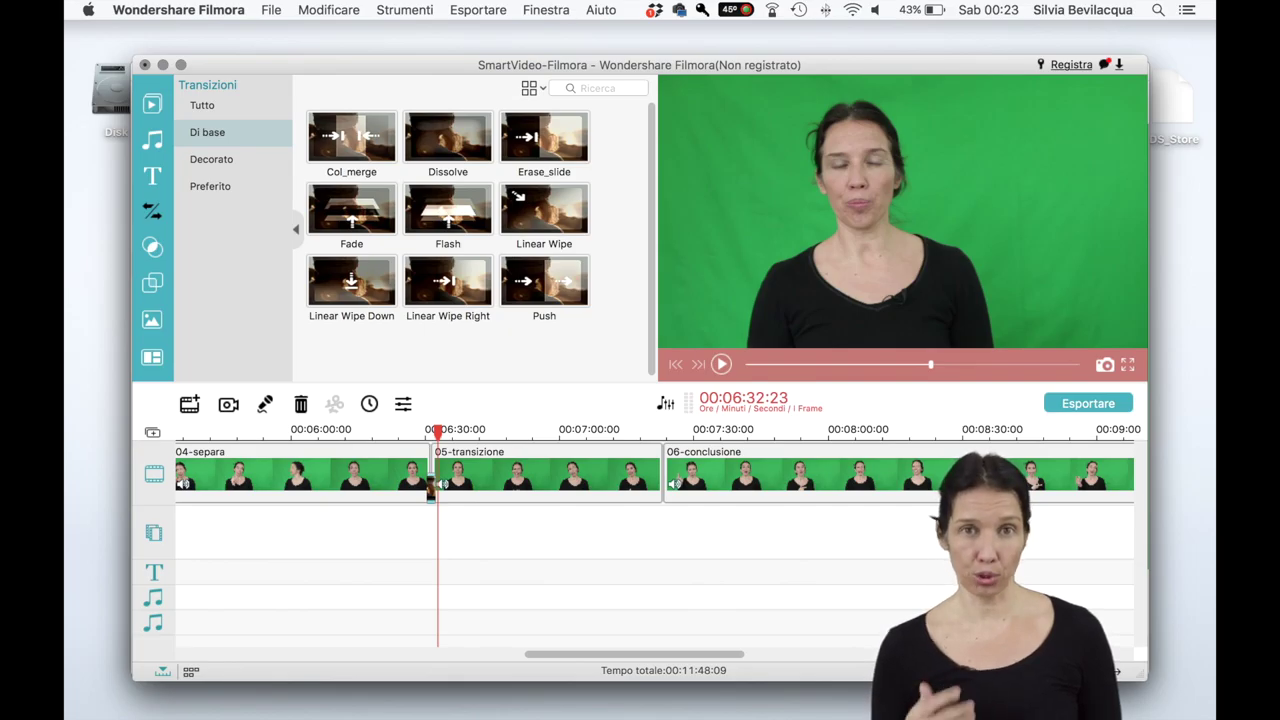
# Step: Inspect the Dissolve transition between 04-separa and 05-transizione mid-blend and shorten its duration to 00:00:01:00
pyautogui.scroll(5, 838, 581)
pyautogui.hscroll(-2, 837, 580)
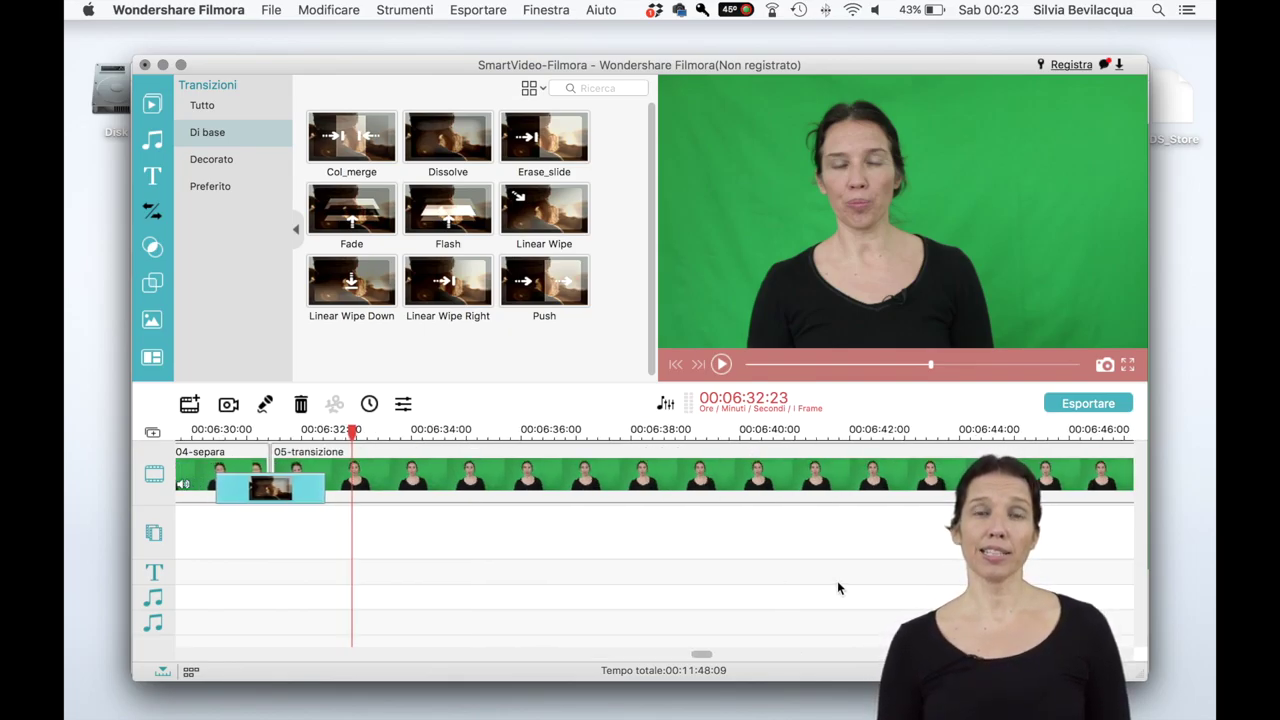
pyautogui.hscroll(-4, 837, 580)
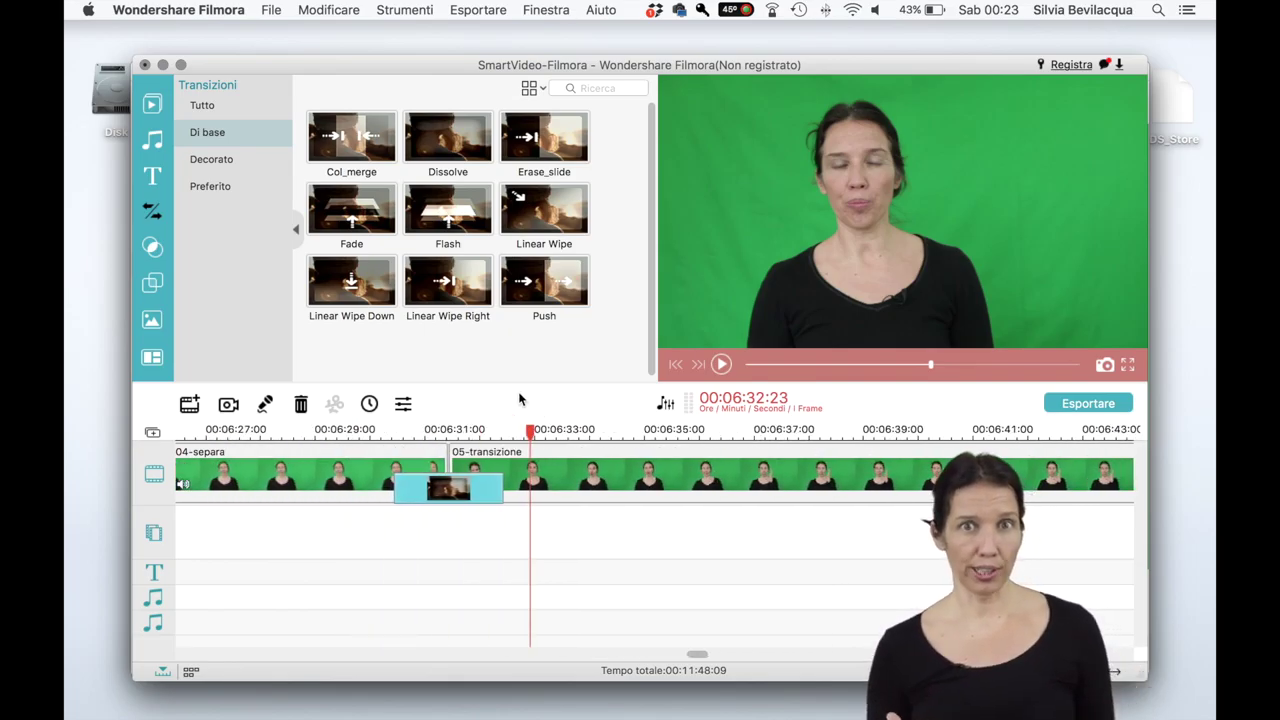
pyautogui.click(469, 437)
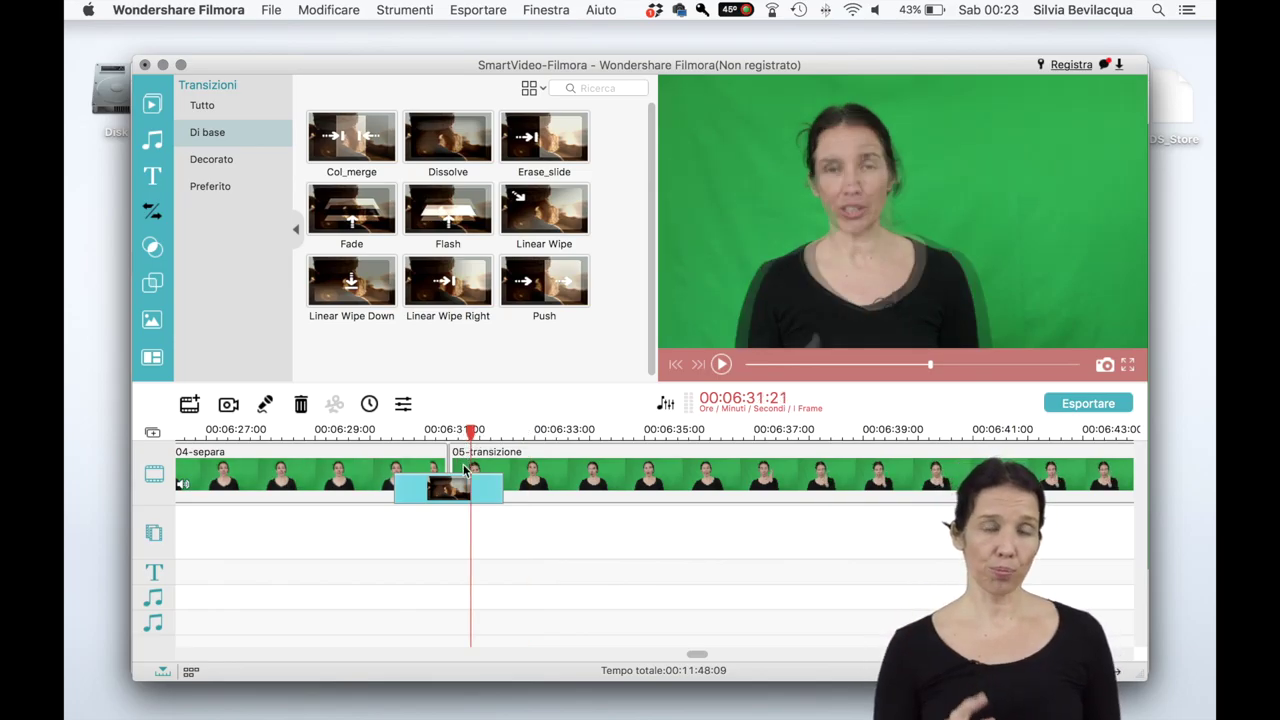
pyautogui.doubleClick(448, 488)
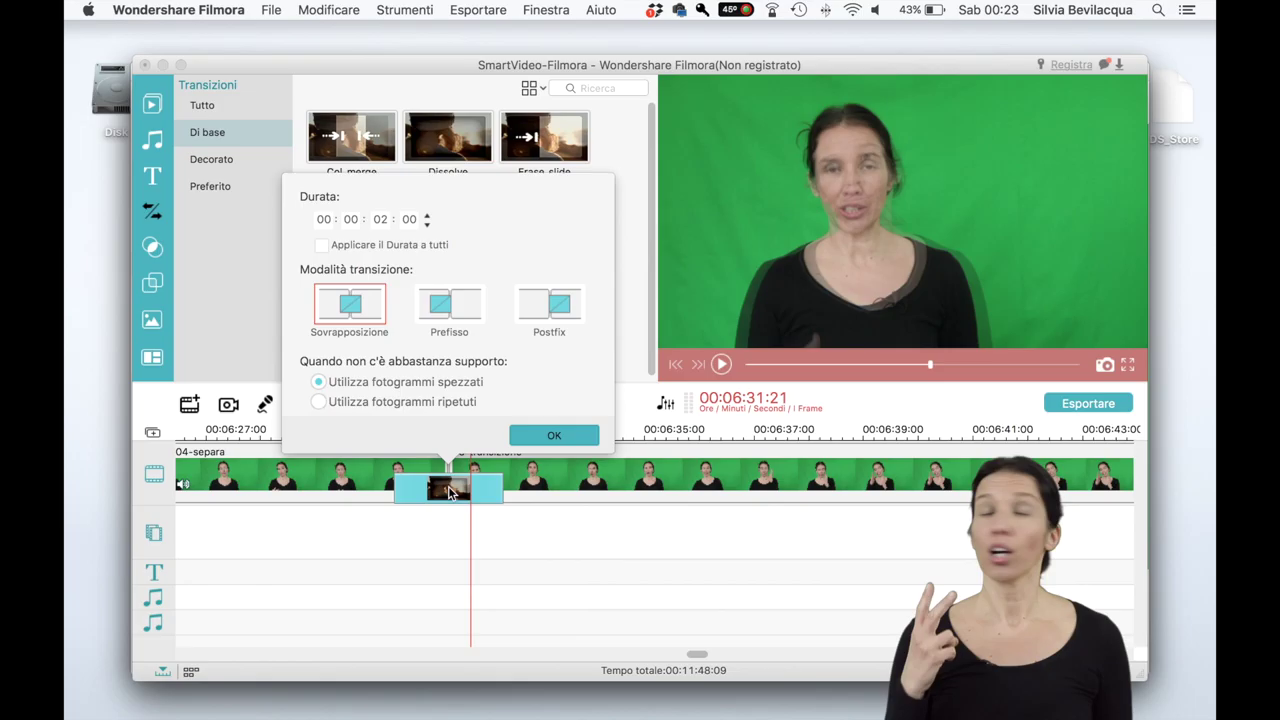
pyautogui.click(430, 226)
pyautogui.click(430, 226)
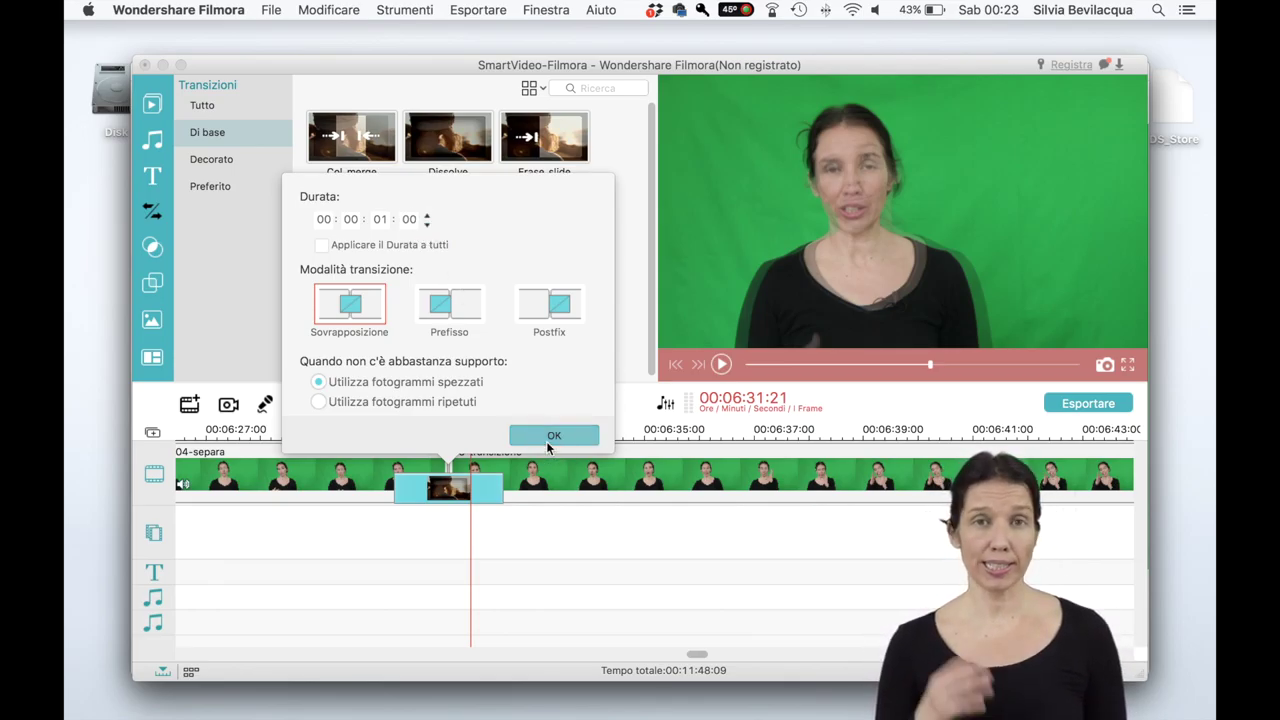
pyautogui.click(551, 437)
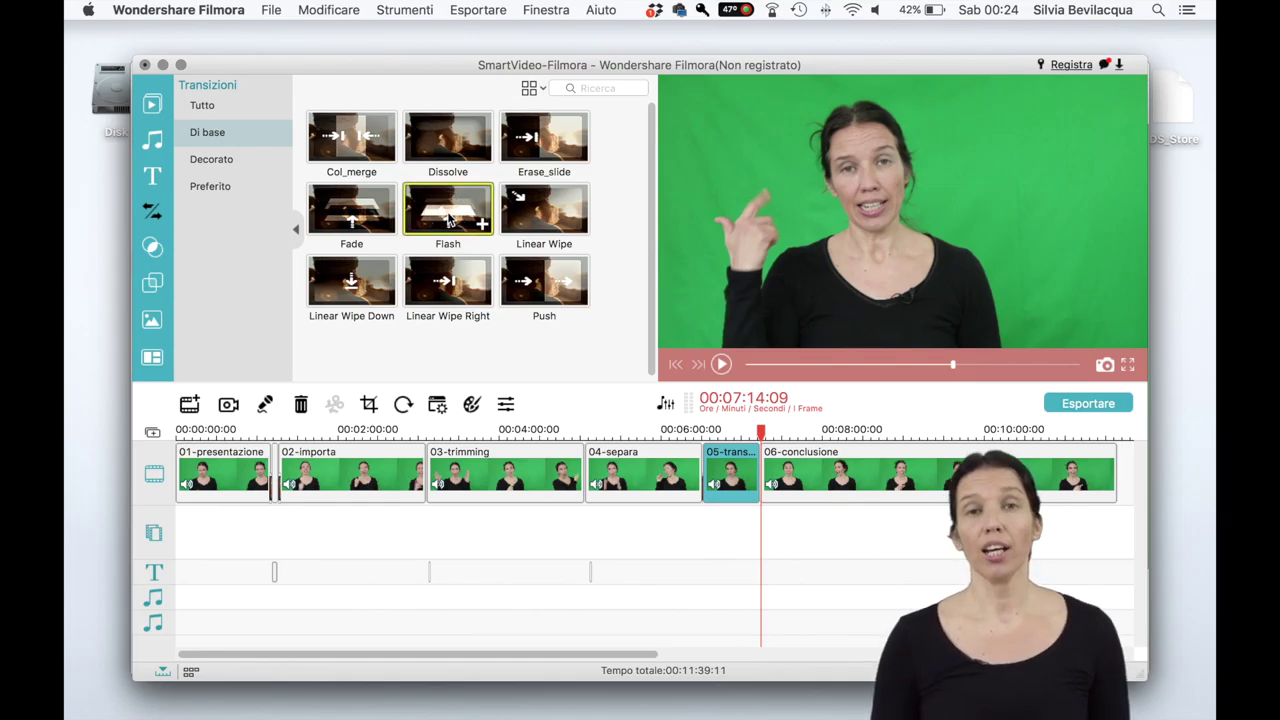
# Step: Preview the Flash transition, add it between the 05-transizione and 06-conclusione clips, and play through the cut
pyautogui.click(449, 220)
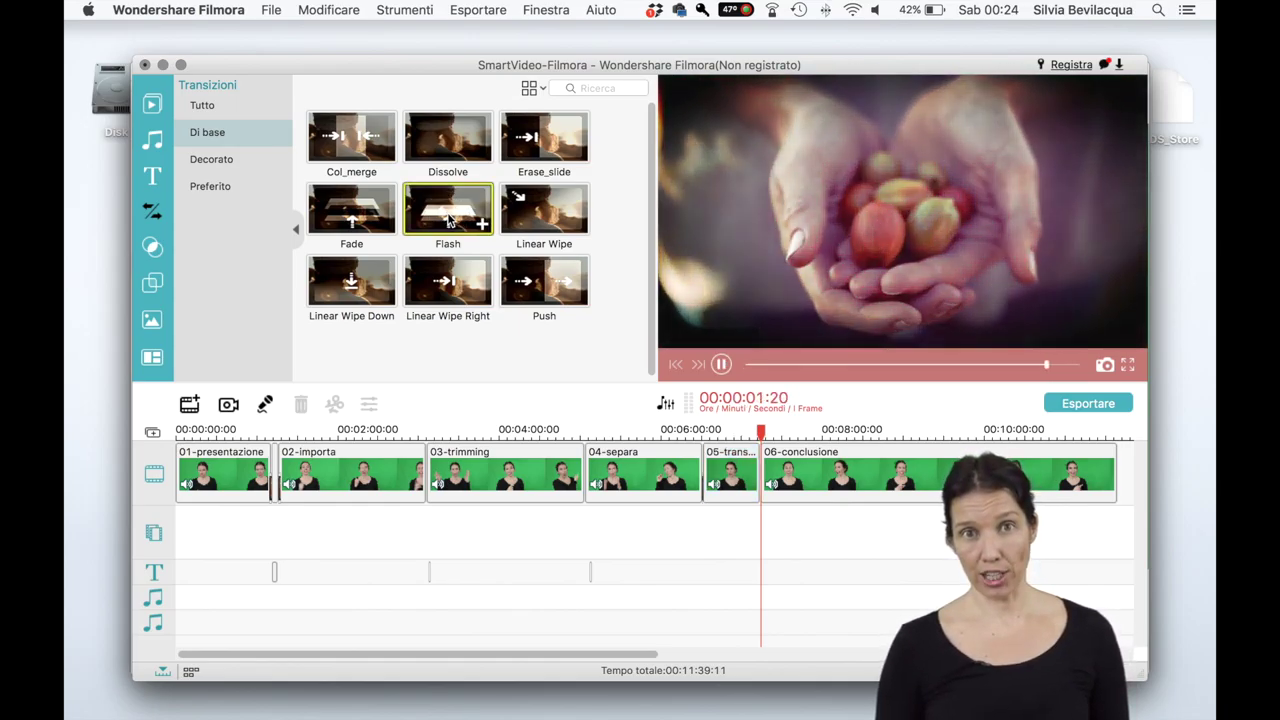
pyautogui.click(767, 460)
pyautogui.moveTo(760, 433); pyautogui.dragTo(754, 430)
pyautogui.press('space')
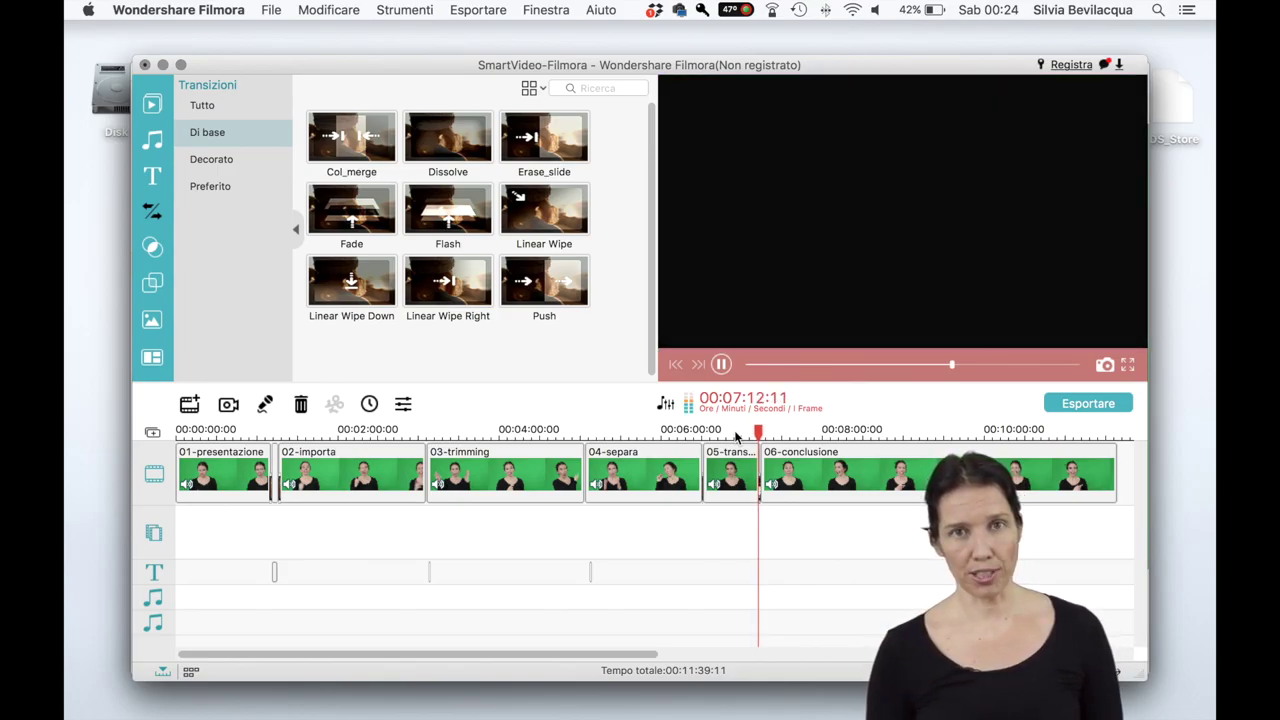
pyautogui.press('space')
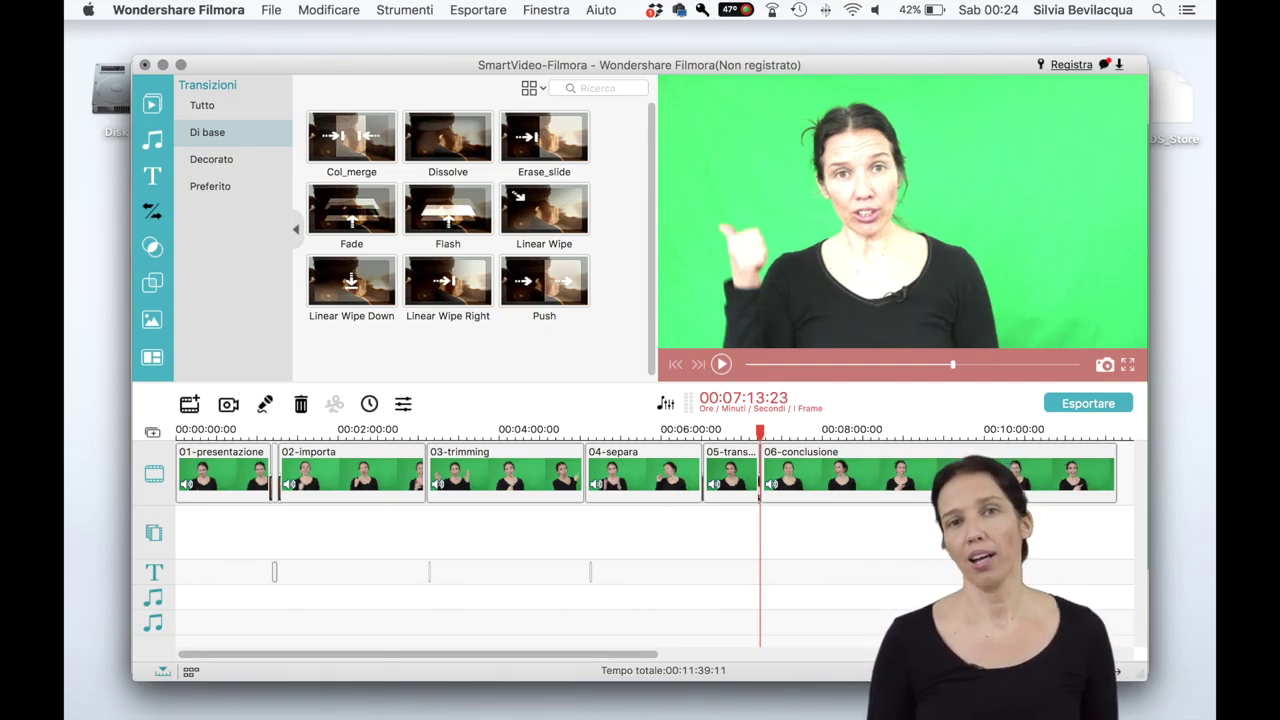
# Step: Select the 05-transizione clip near its cut with the 06-conclusione clip
pyautogui.scroll(3, 650, 540)
pyautogui.scroll(5, 481, 495)
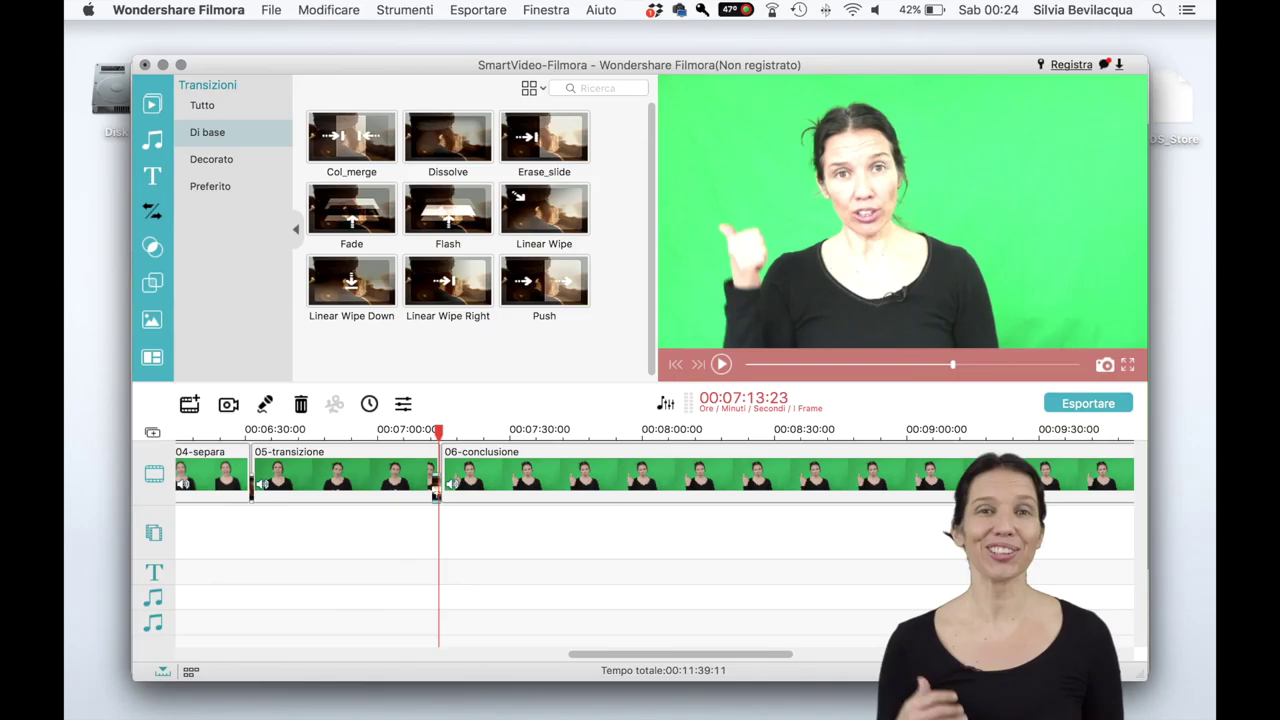
pyautogui.click(425, 458)
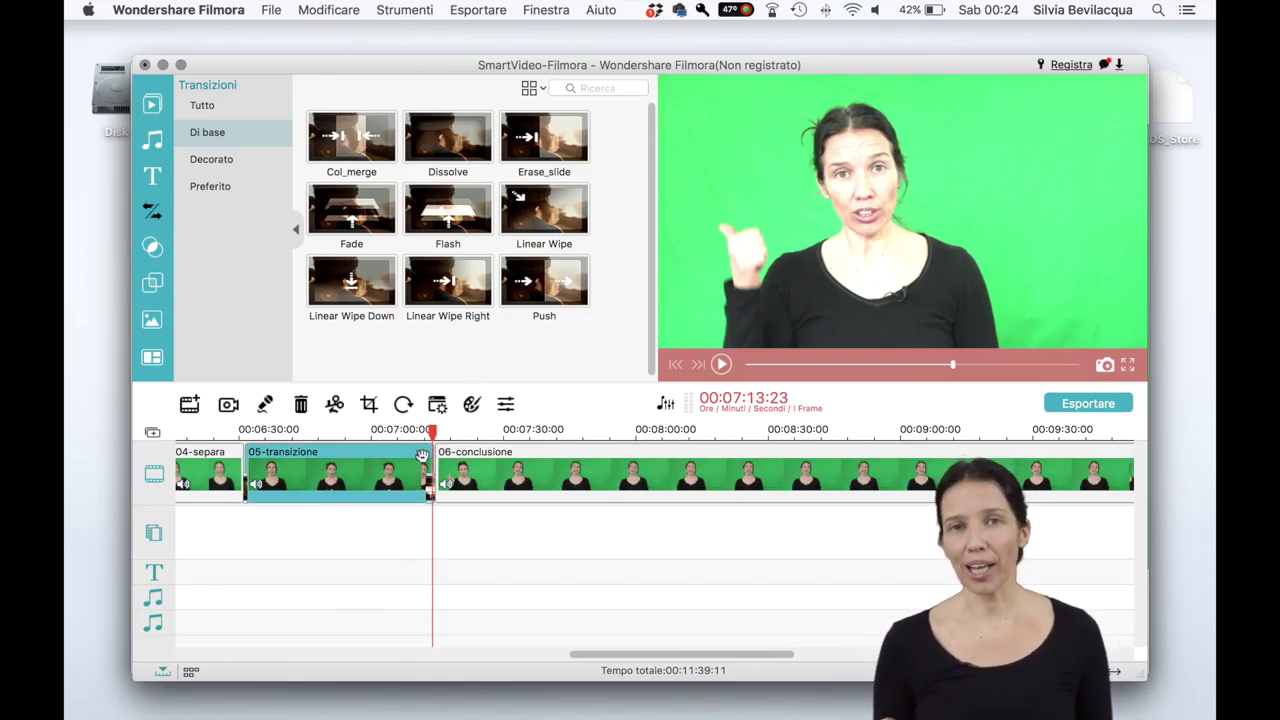